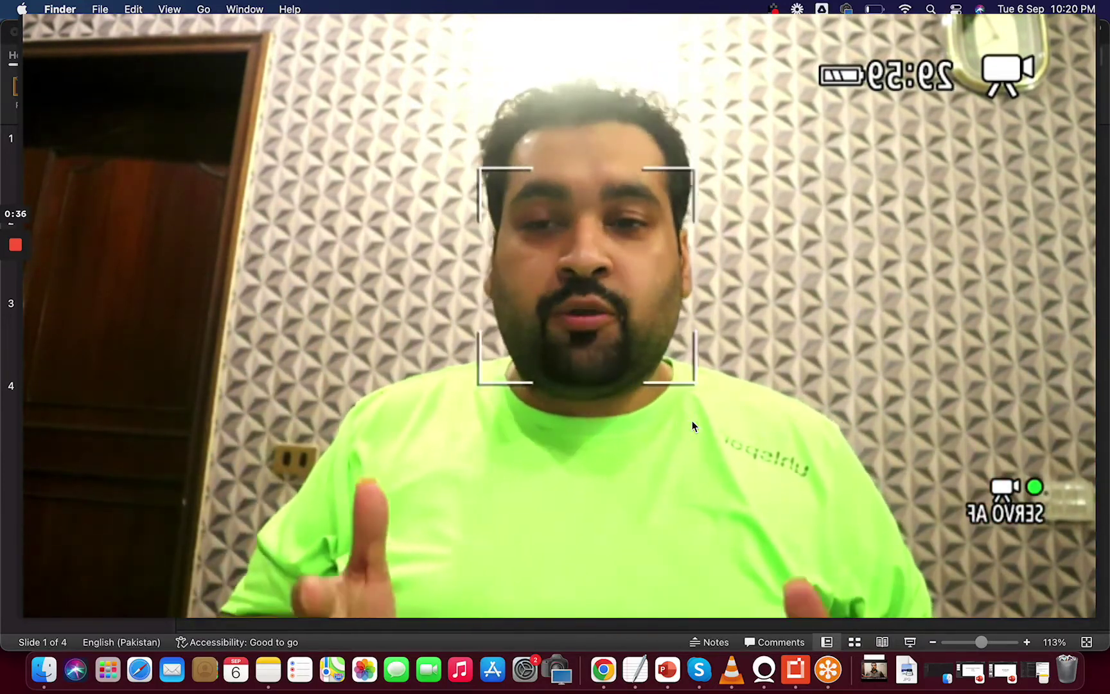
{"action": "mouse_move", "coordinate": [332, 417]}
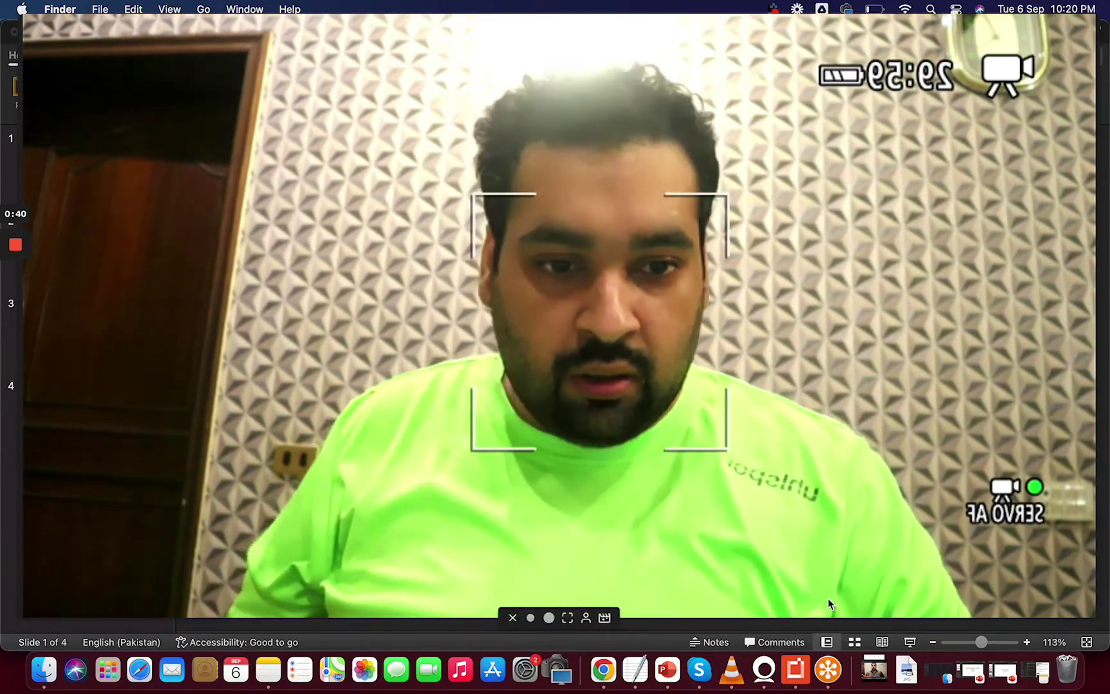
{"action": "mouse_move", "coordinate": [605, 584]}
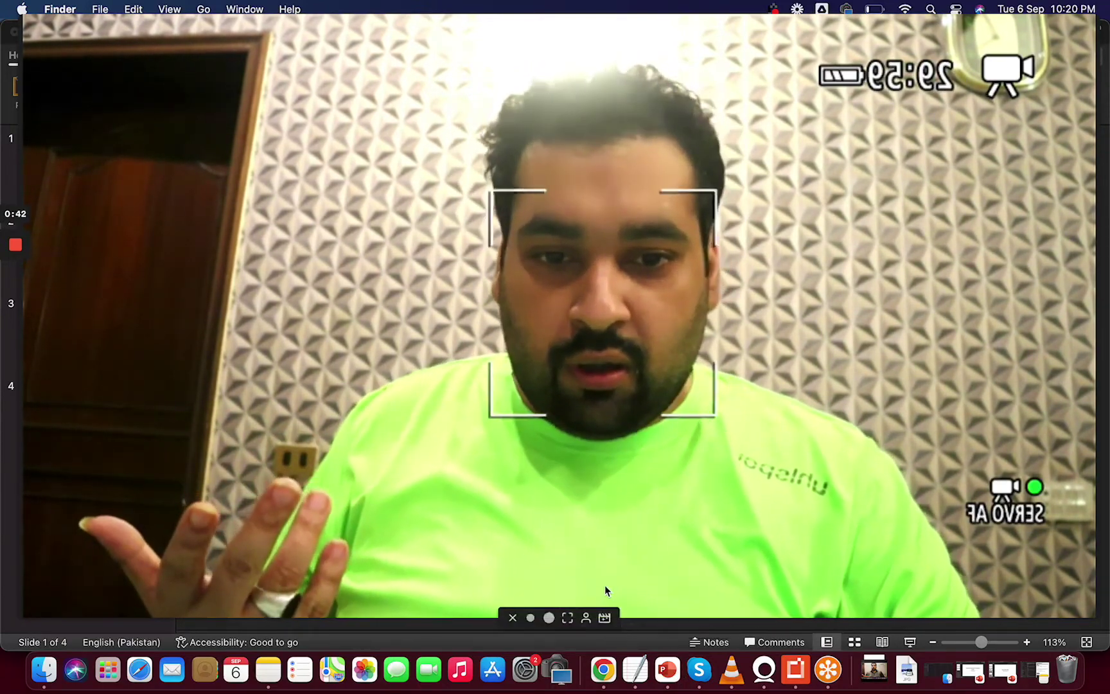
{"action": "left_click", "coordinate": [549, 617]}
{"action": "left_click_drag", "start_coordinate": [288, 479], "coordinate": [1021, 160]}
- Show the Google Shopping Campaign slide, followed by the Benefits slide
{"action": "left_click", "coordinate": [133, 244]}
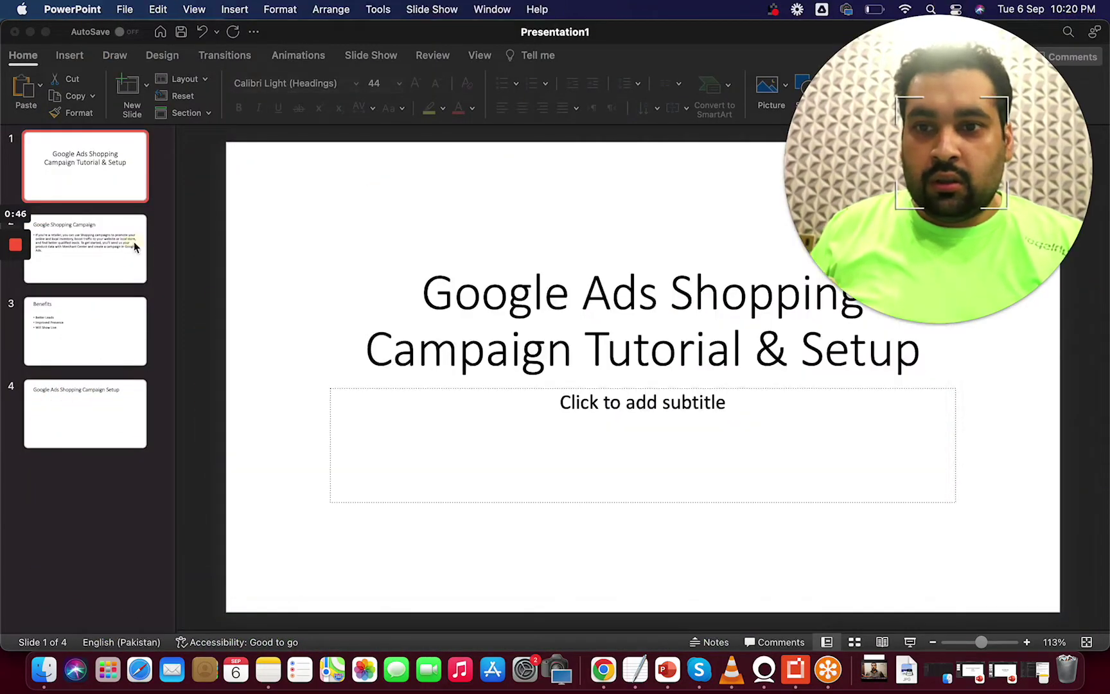
{"action": "left_click", "coordinate": [134, 244]}
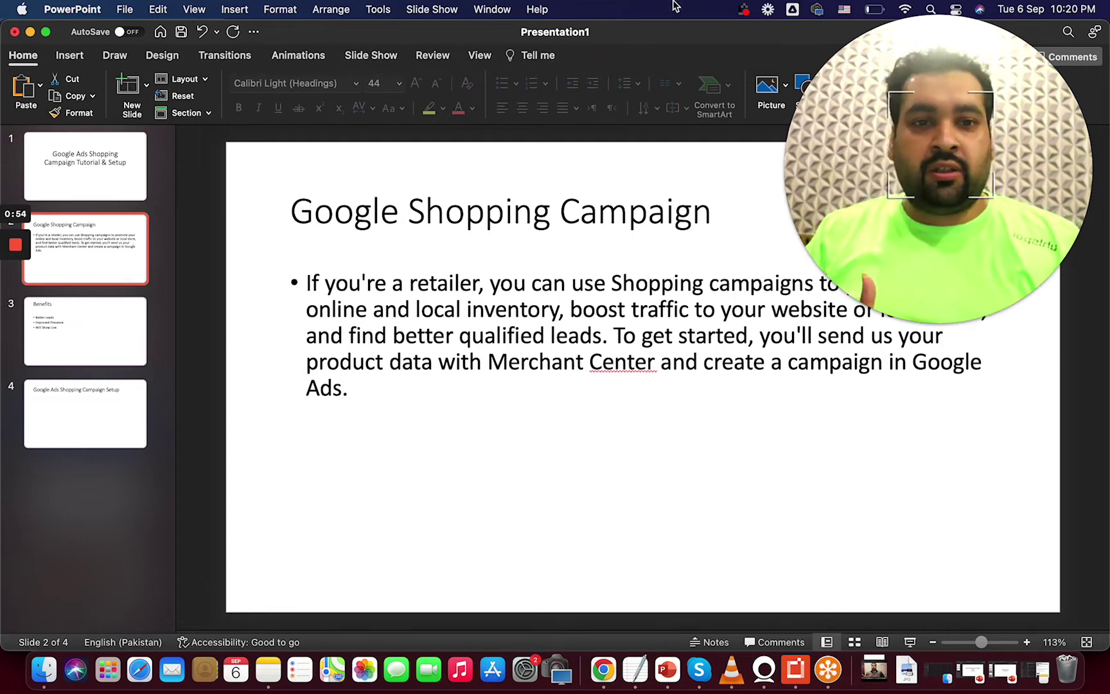
{"action": "left_click", "coordinate": [886, 122]}
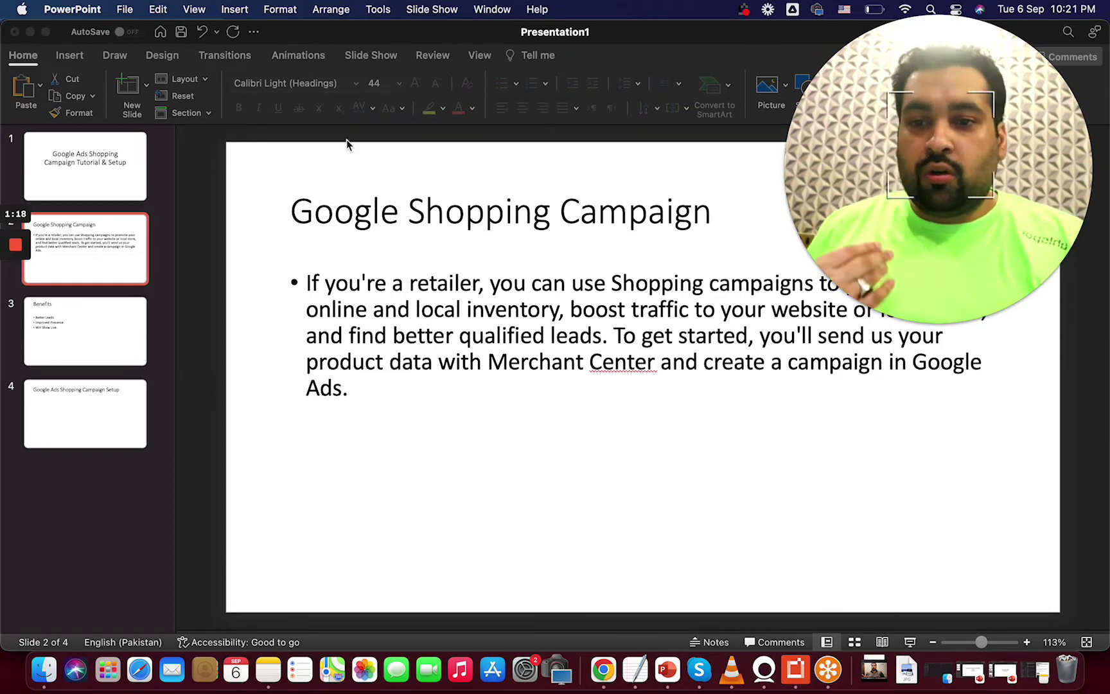
{"action": "left_click", "coordinate": [113, 333]}
{"action": "left_click", "coordinate": [113, 333]}
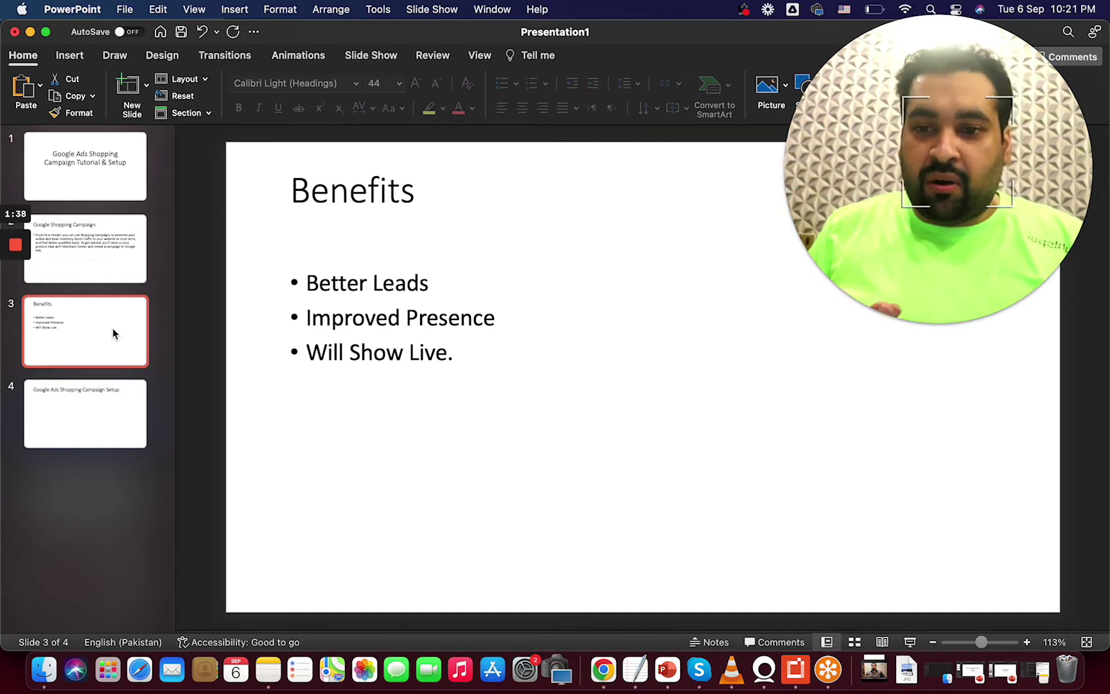
- Switch to Chrome, search Google for "shoes" in a new tab and dismiss the location request
{"action": "left_click", "coordinate": [30, 33]}
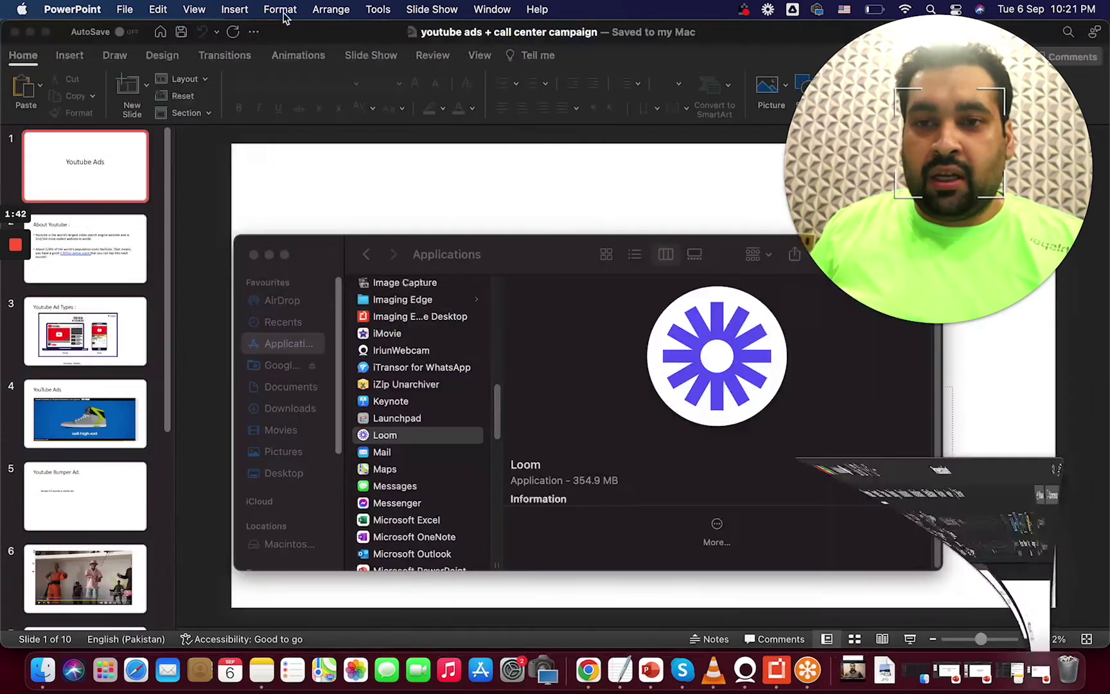
{"action": "left_click", "coordinate": [30, 32]}
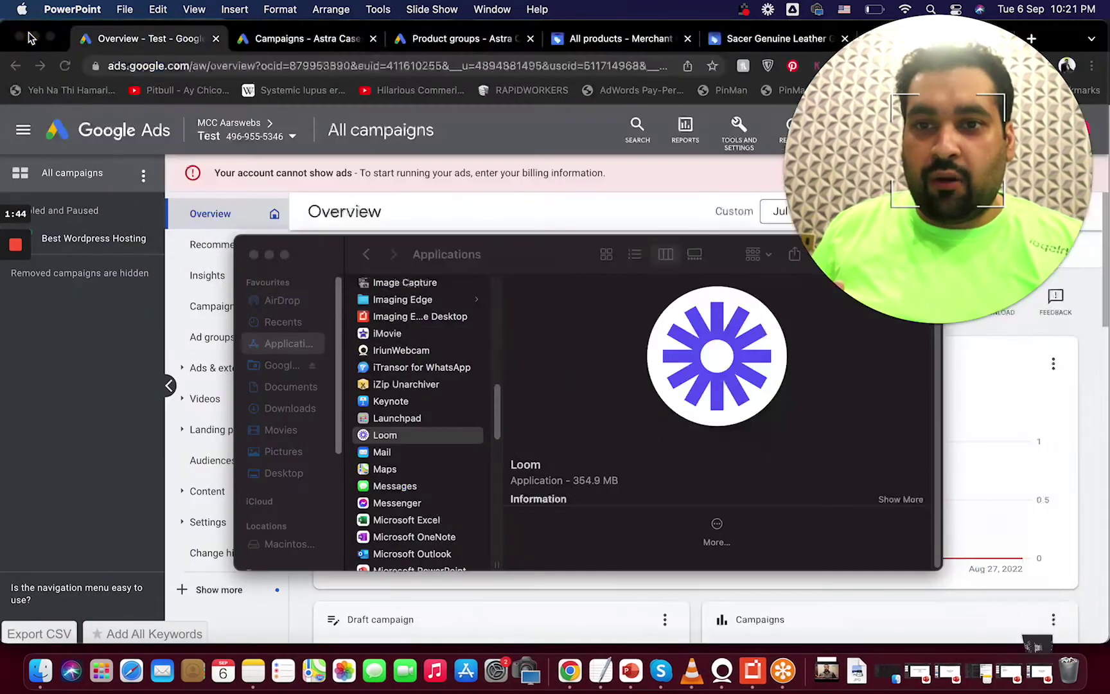
{"action": "left_click_drag", "start_coordinate": [896, 60], "coordinate": [896, 176]}
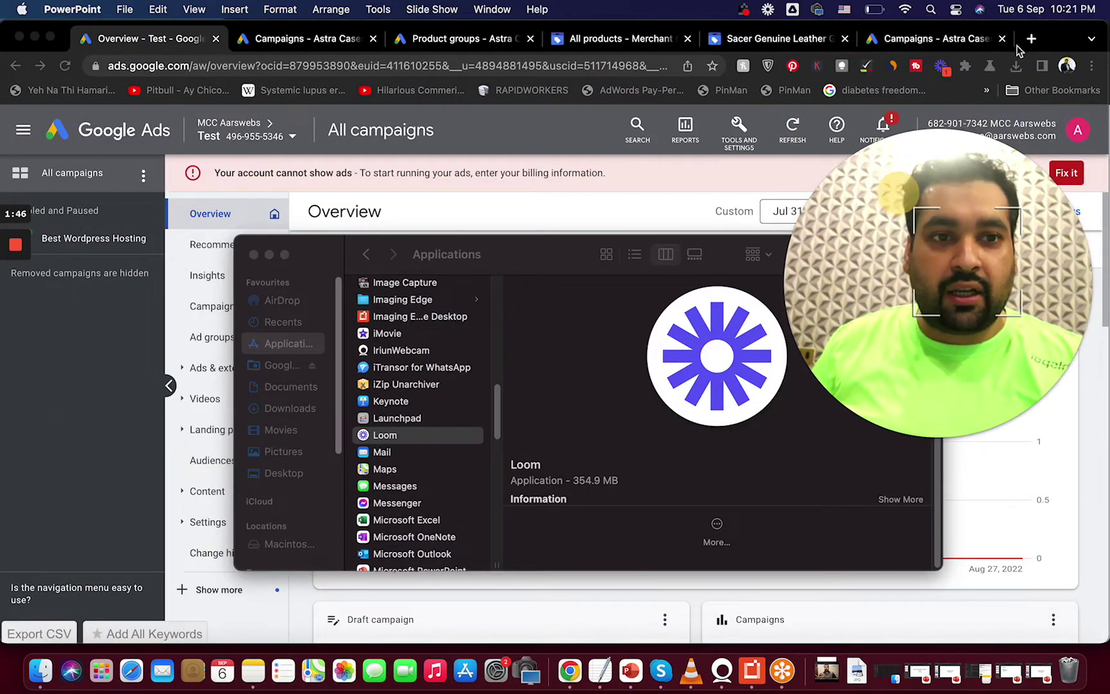
{"action": "left_click", "coordinate": [1029, 39]}
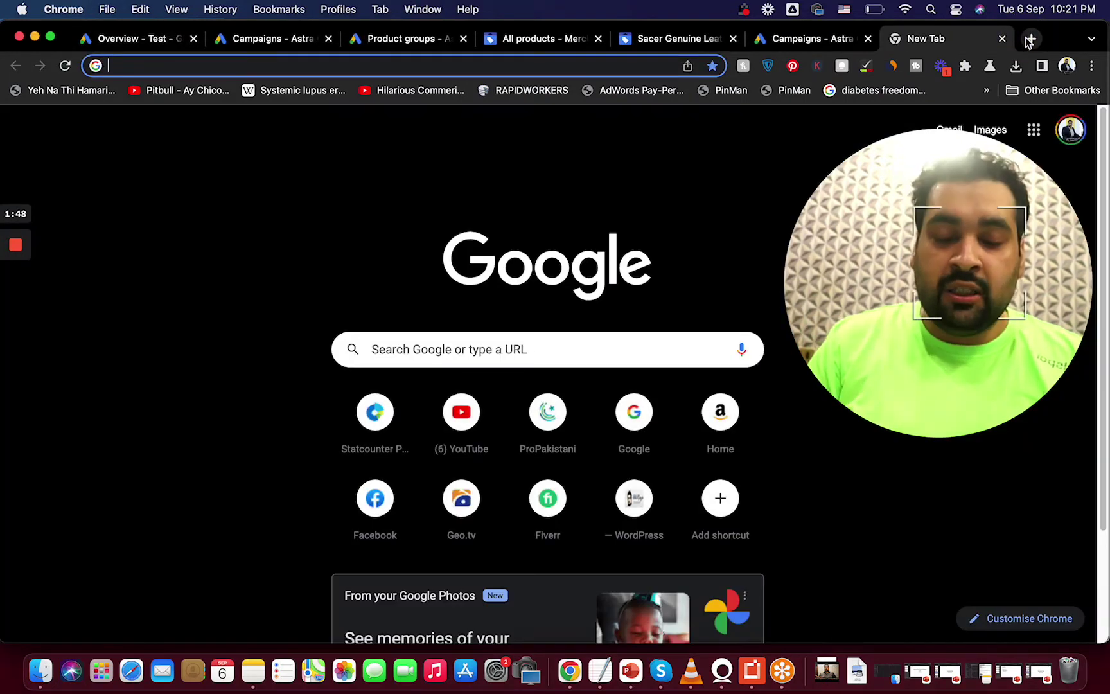
{"action": "type", "text": "shoes"}
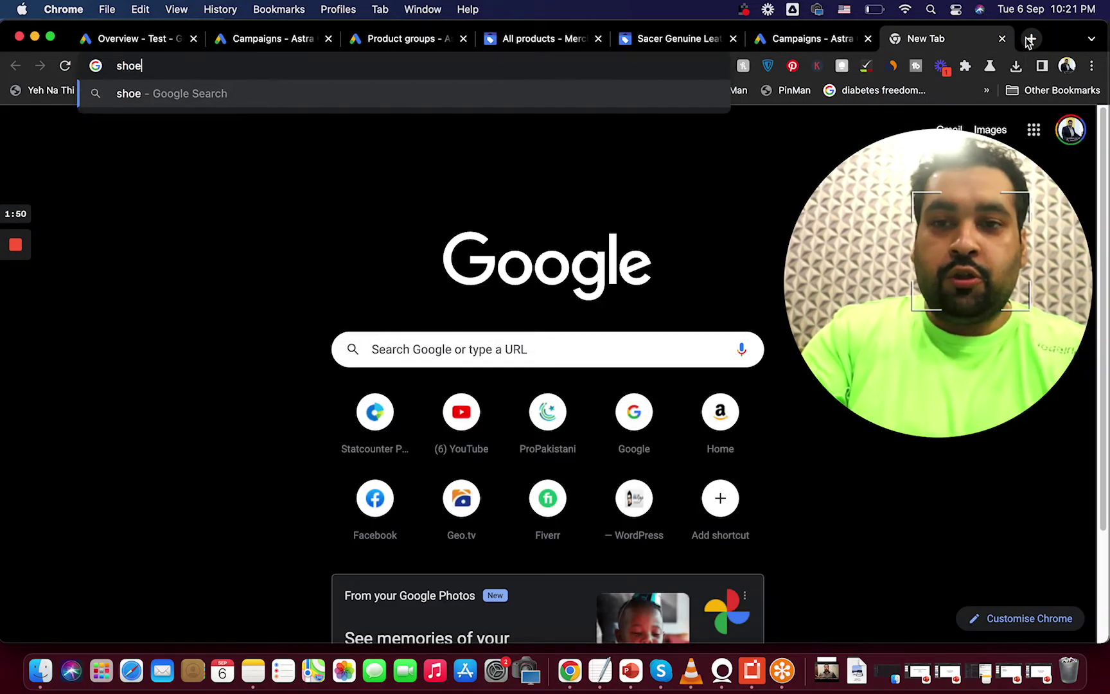
{"action": "key", "text": "Return"}
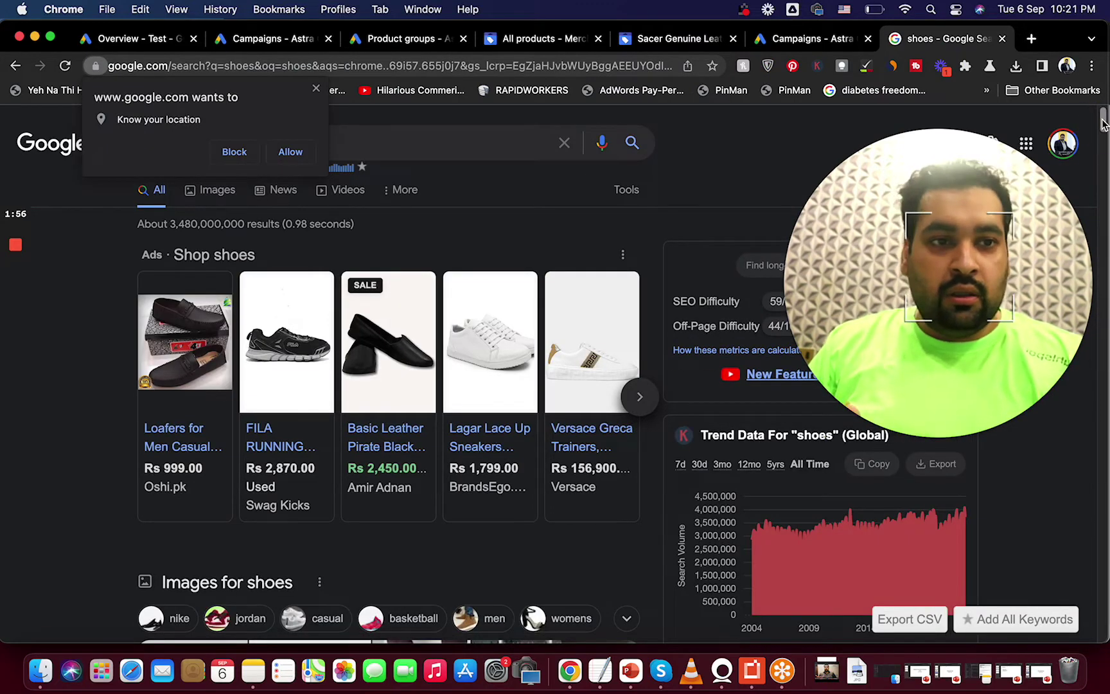
{"action": "left_click", "coordinate": [316, 91]}
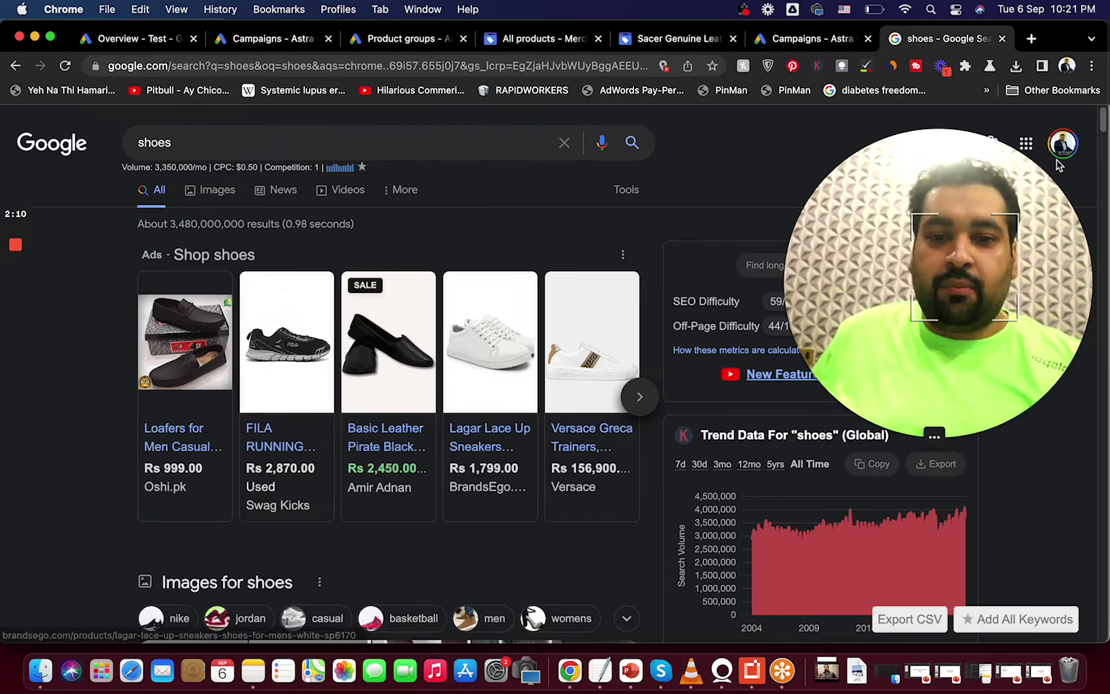
{"action": "left_click_drag", "start_coordinate": [1102, 128], "coordinate": [1101, 82]}
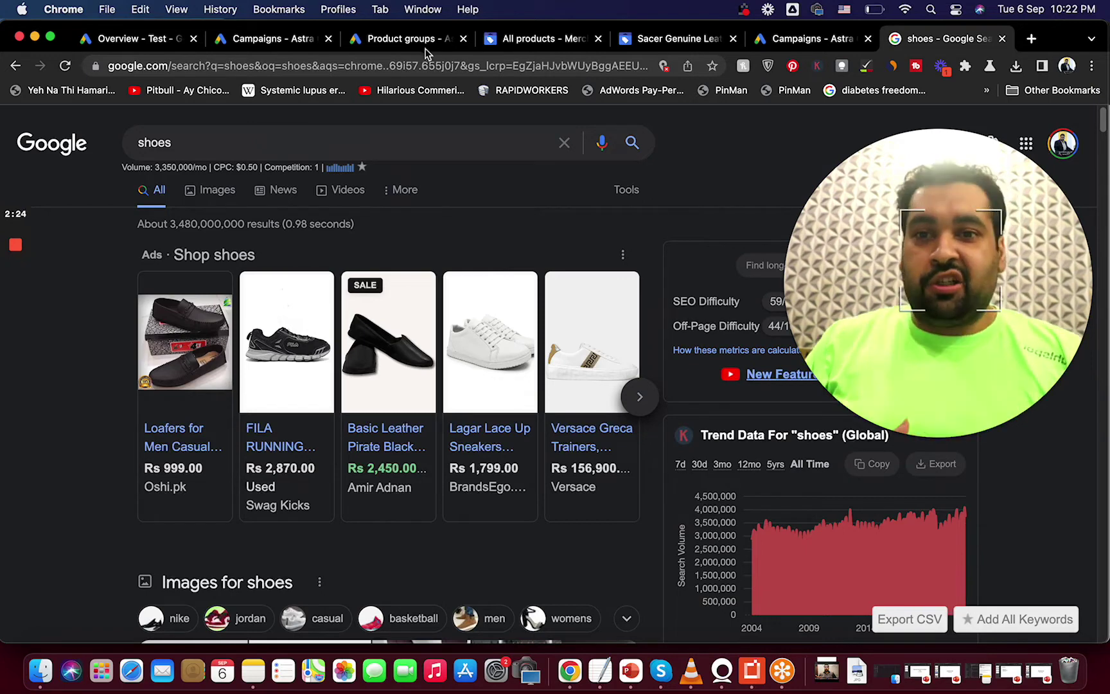
- Change the Google search to "buy shoes" and look over its shopping ads
{"action": "left_click", "coordinate": [139, 142]}
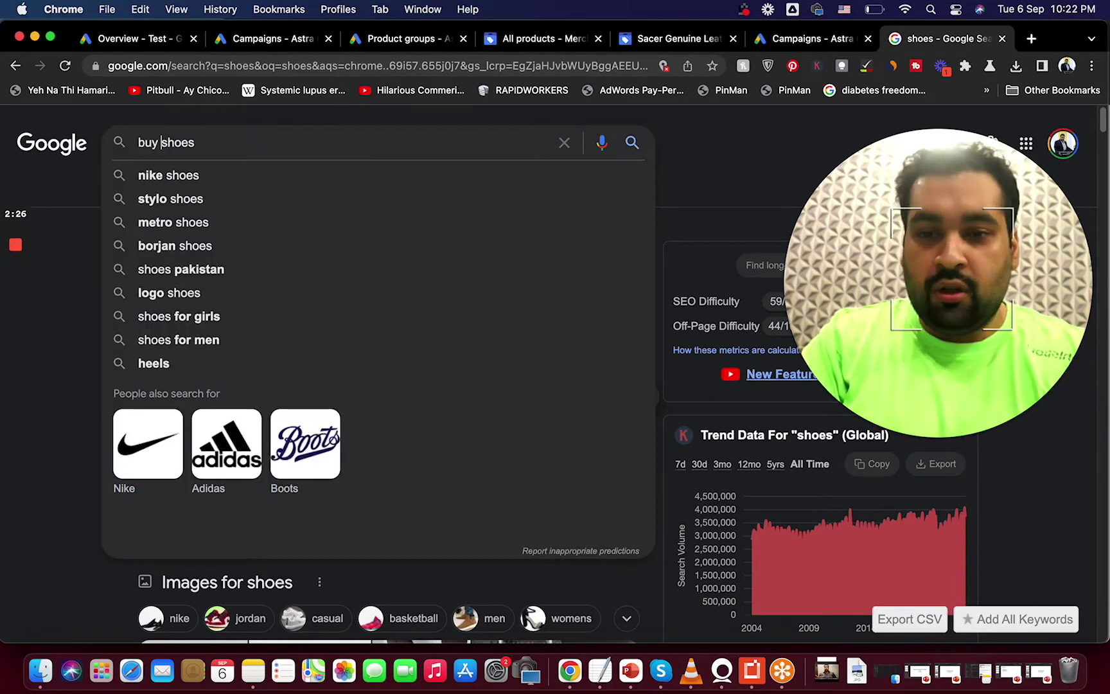
{"action": "type", "text": "buy"}
{"action": "key", "text": "Return"}
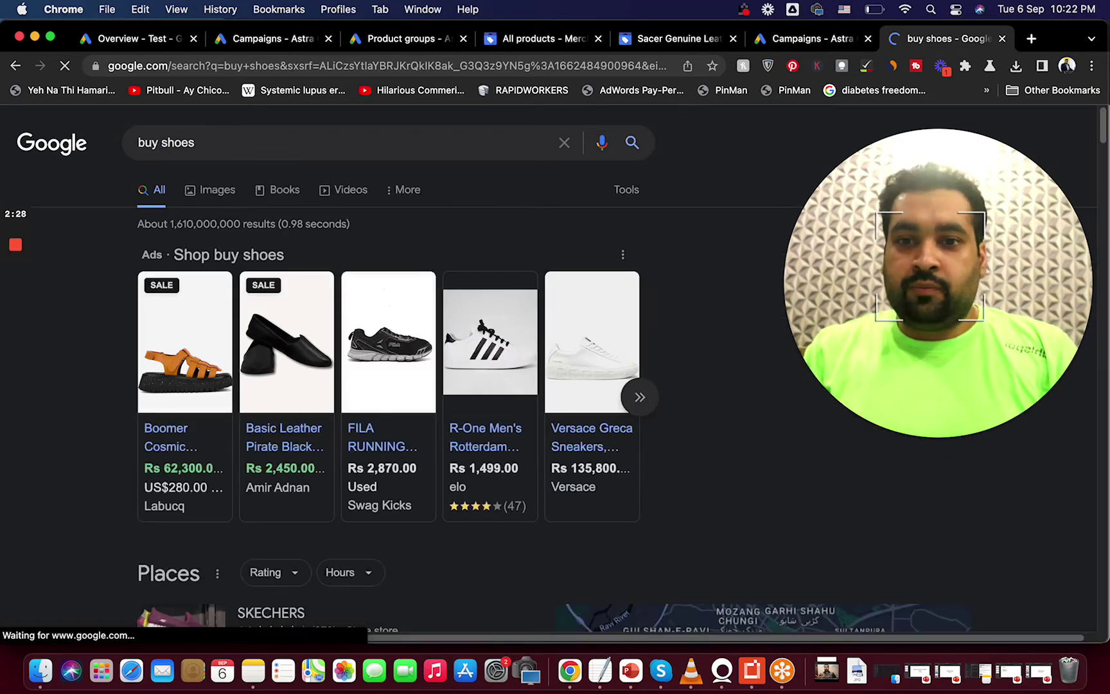
{"action": "left_click_drag", "start_coordinate": [1100, 139], "coordinate": [1081, 102]}
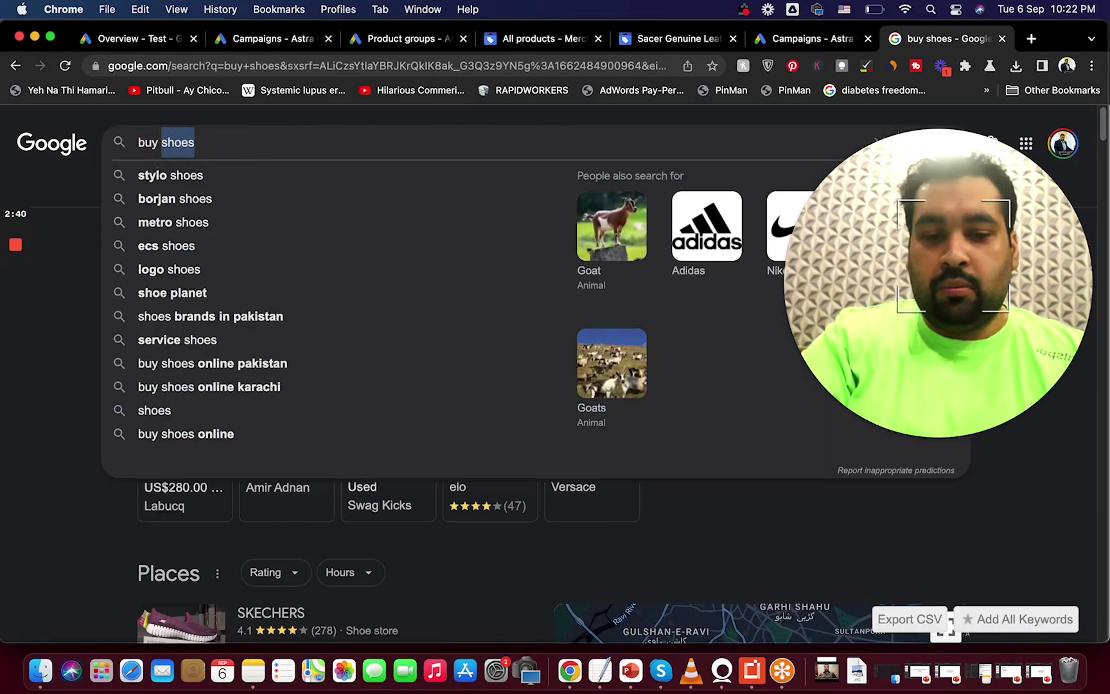
- Search Google for "buy joggers online" and compare its shopping ads with the text ads further down the page
{"action": "type", "text": "jogger"}
{"action": "key", "text": "Down"}
{"action": "key", "text": "Return"}
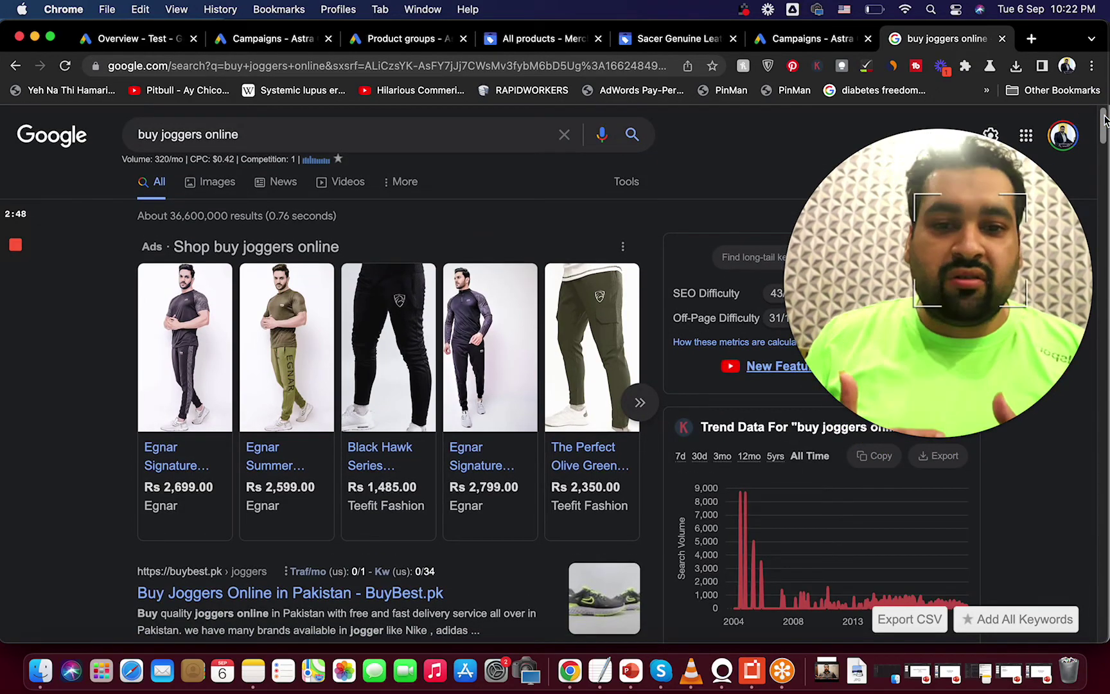
{"action": "left_click_drag", "start_coordinate": [1103, 119], "coordinate": [1062, 575]}
{"action": "scroll", "coordinate": [1061, 575], "scroll_direction": "down", "scroll_amount": 5}
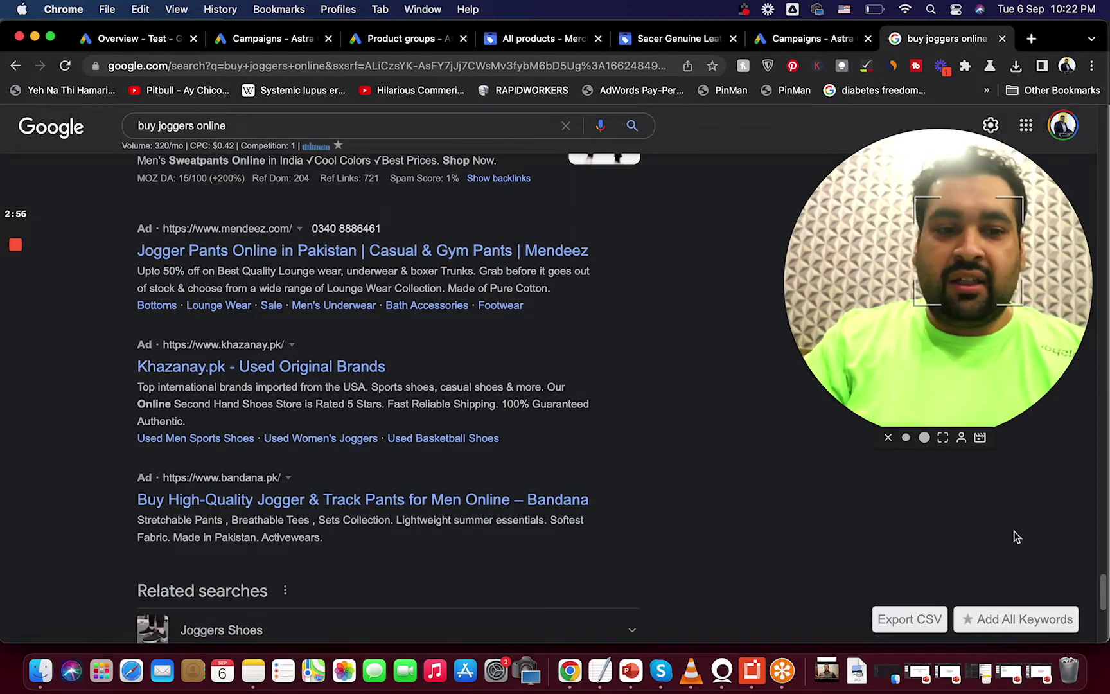
{"action": "left_click_drag", "start_coordinate": [1102, 588], "coordinate": [1090, 113]}
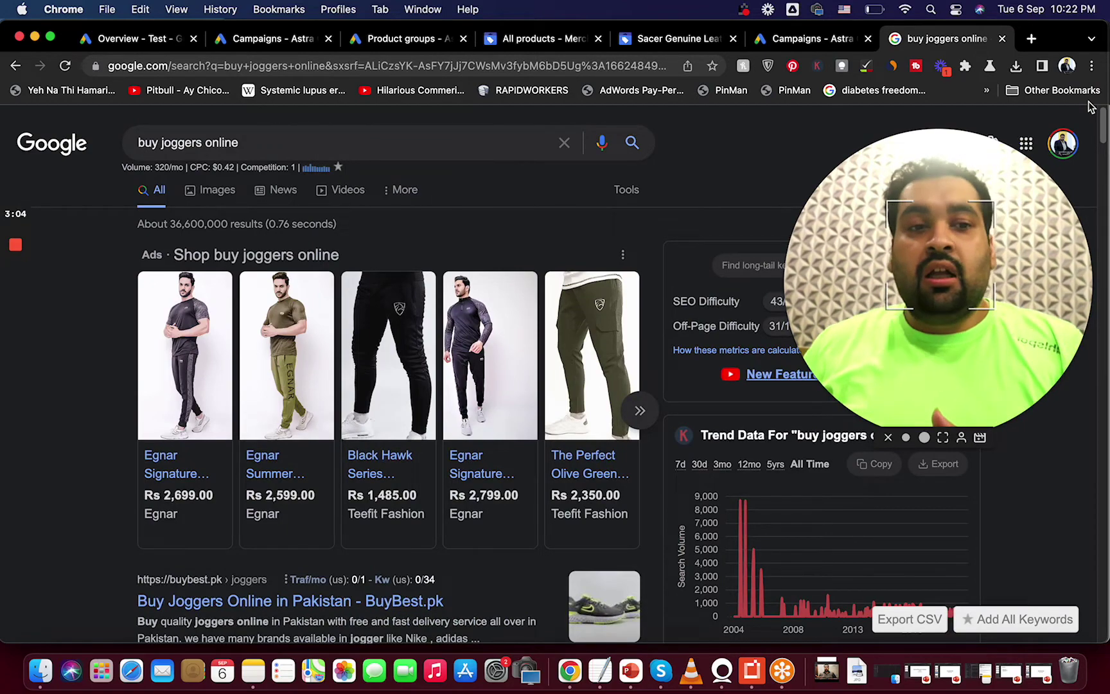
{"action": "left_click_drag", "start_coordinate": [1097, 116], "coordinate": [1099, 581]}
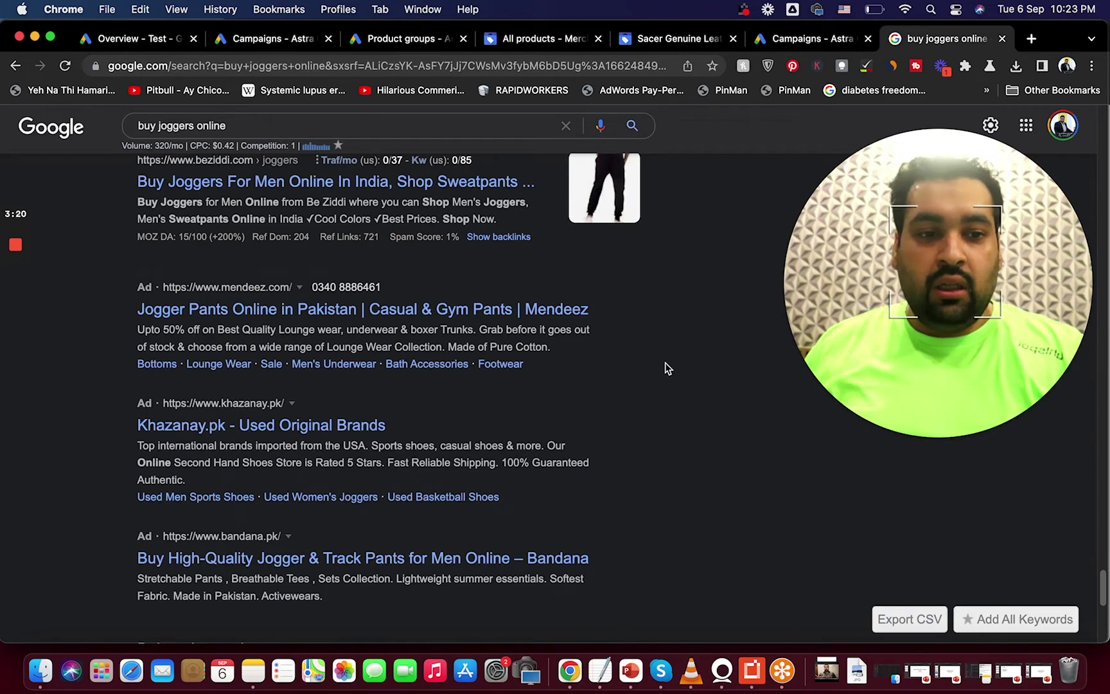
{"action": "left_click_drag", "start_coordinate": [1101, 589], "coordinate": [1092, 52]}
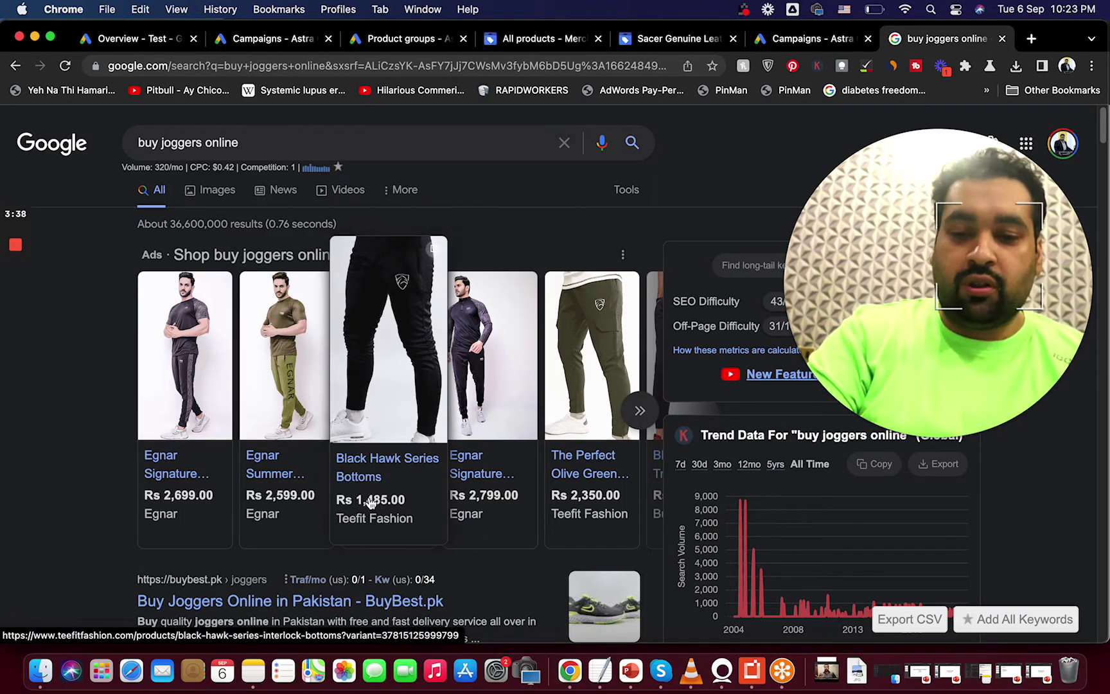
- Switch back to Presentation1 in PowerPoint and show the Google Ads Shopping Campaign Setup slide
{"action": "key", "text": "super+Tab"}
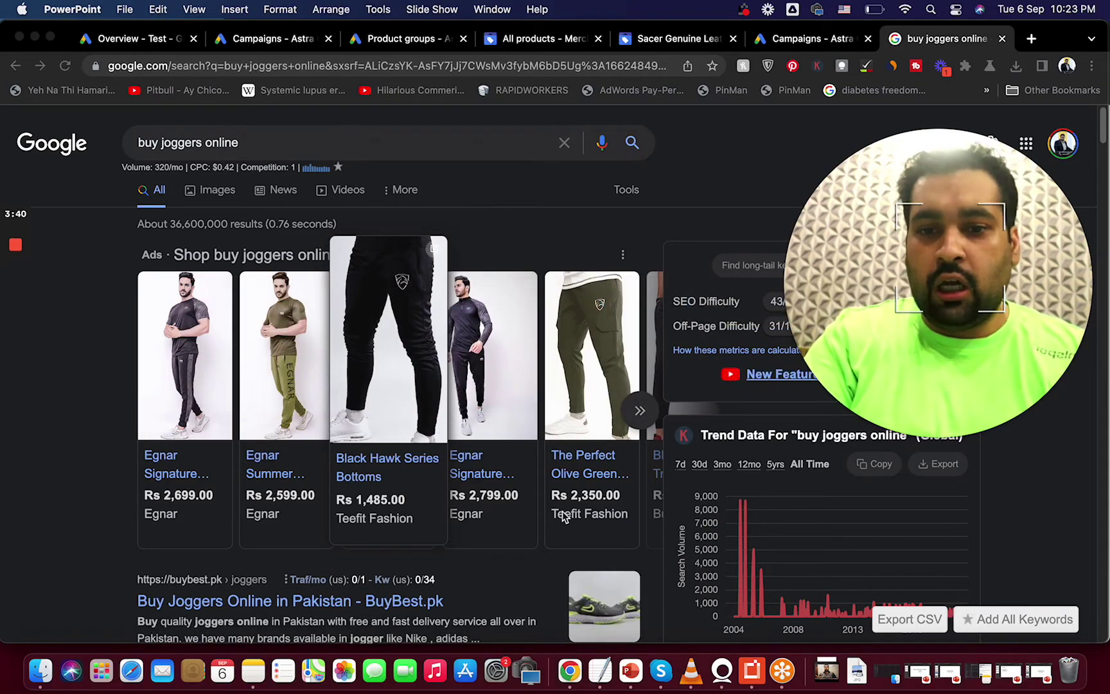
{"action": "left_click", "coordinate": [640, 682]}
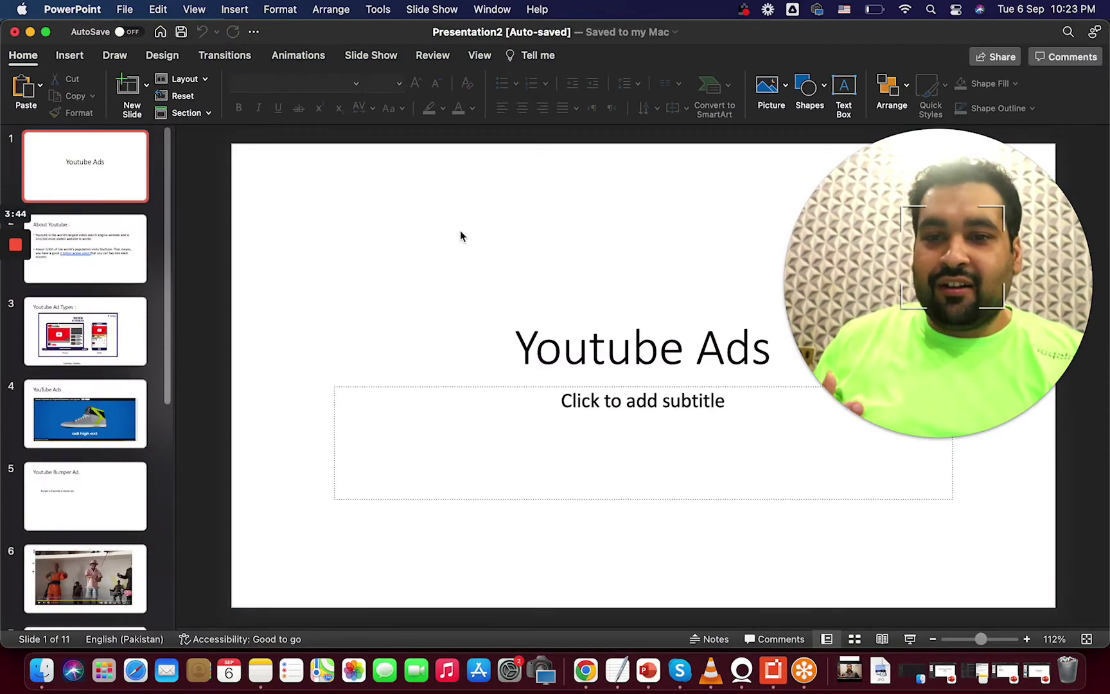
{"action": "left_click", "coordinate": [30, 32]}
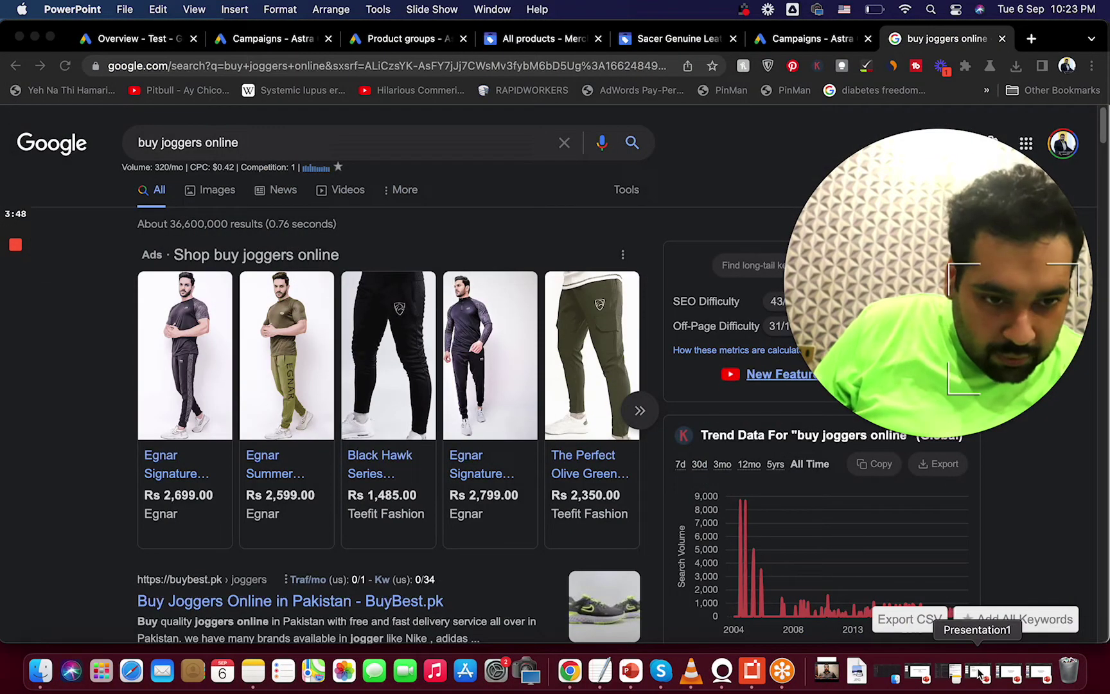
{"action": "left_click", "coordinate": [967, 673]}
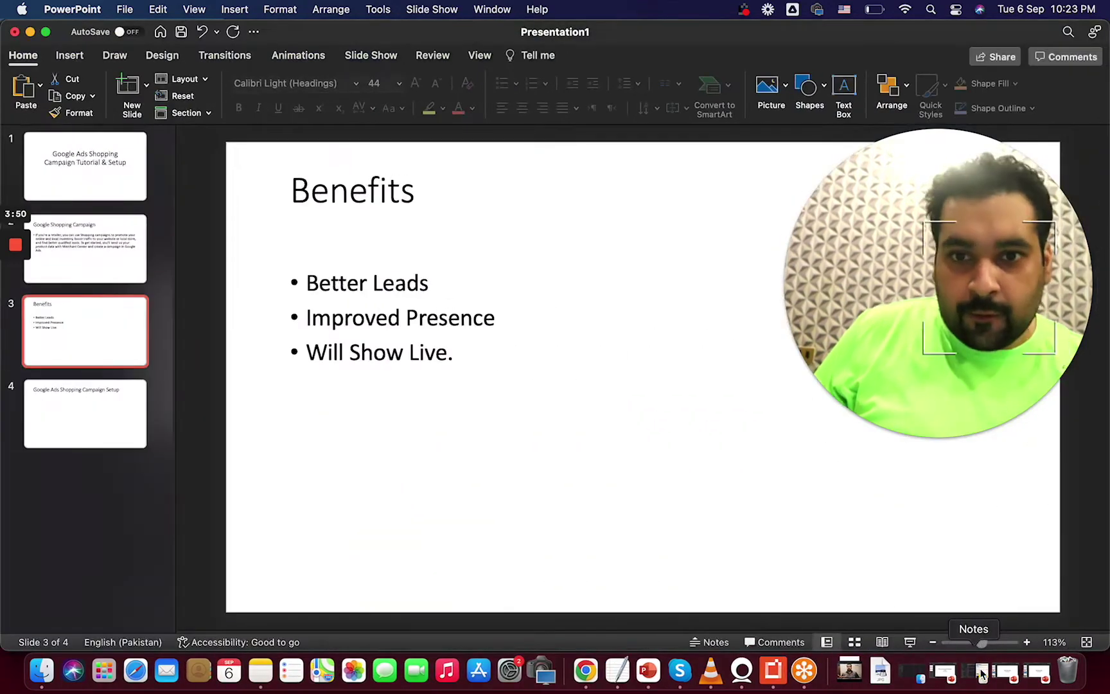
{"action": "left_click", "coordinate": [136, 410]}
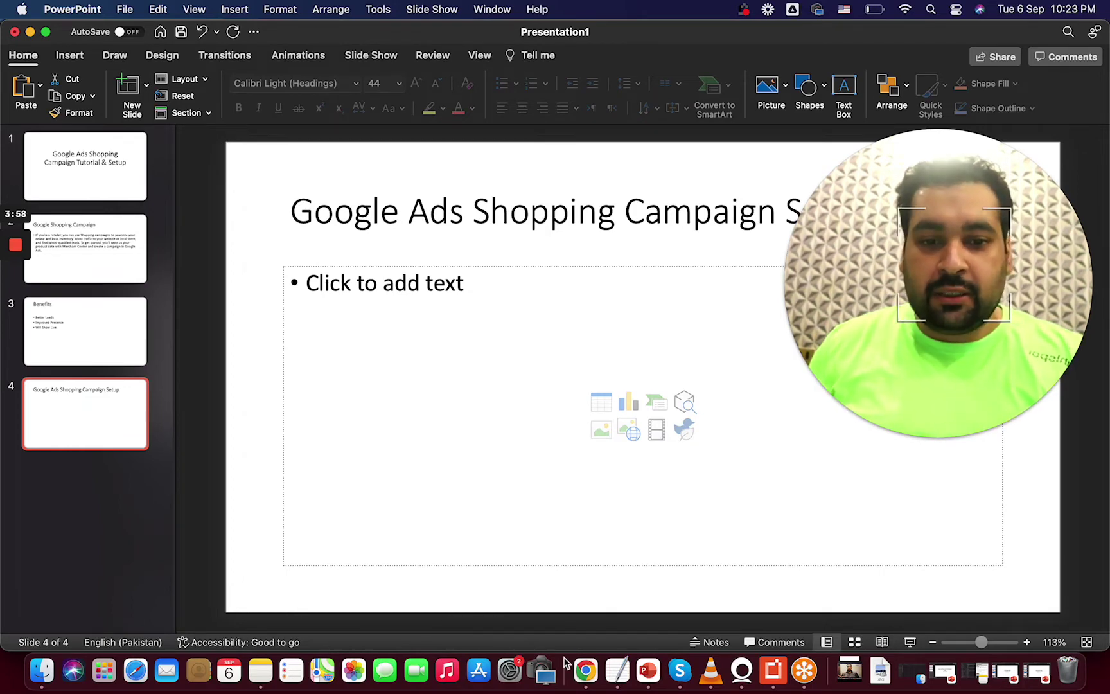
- Switch to the Google Ads Test account in Chrome and open its linked accounts
{"action": "left_click", "coordinate": [585, 670]}
{"action": "left_click", "coordinate": [132, 39]}
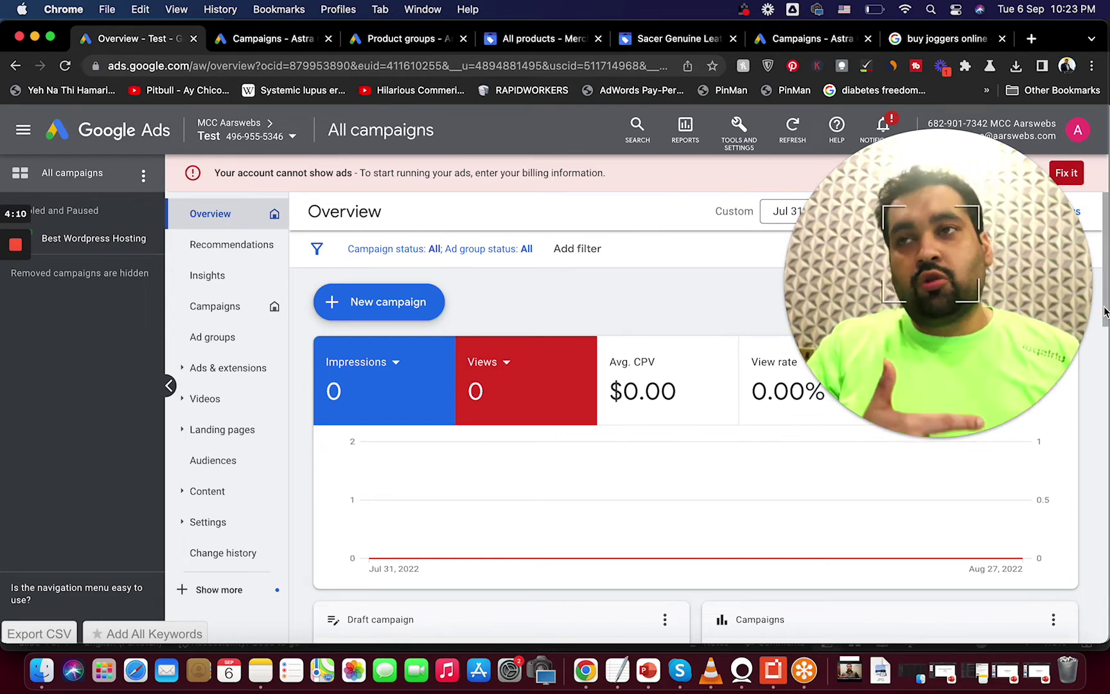
{"action": "left_click_drag", "start_coordinate": [949, 210], "coordinate": [988, 387]}
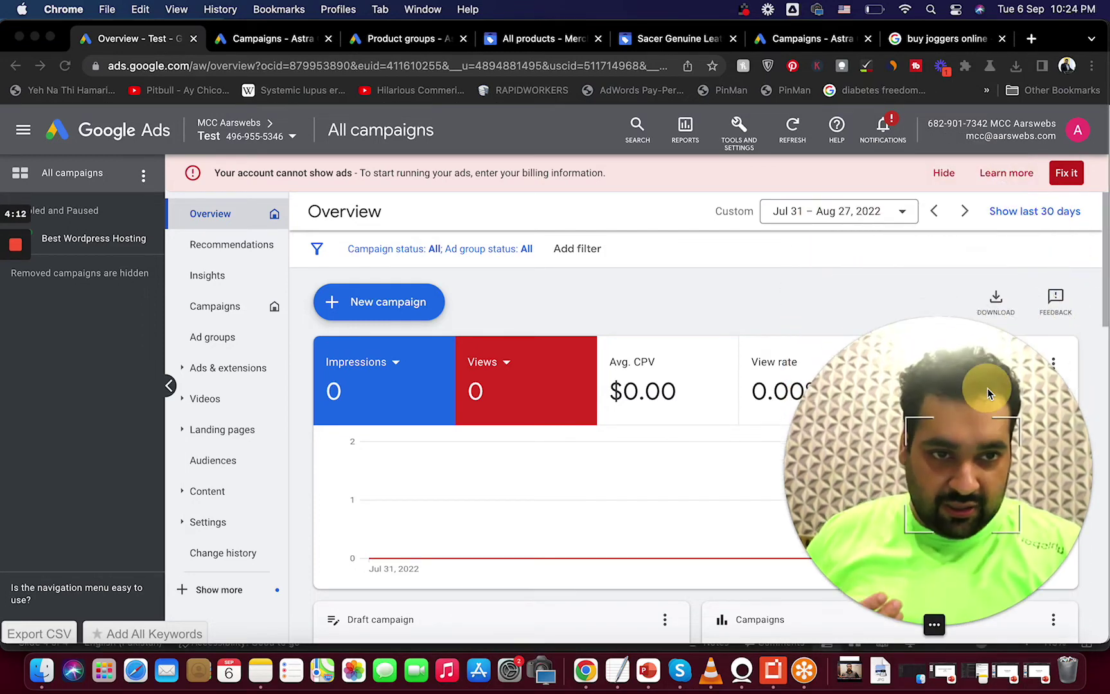
{"action": "left_click", "coordinate": [737, 138]}
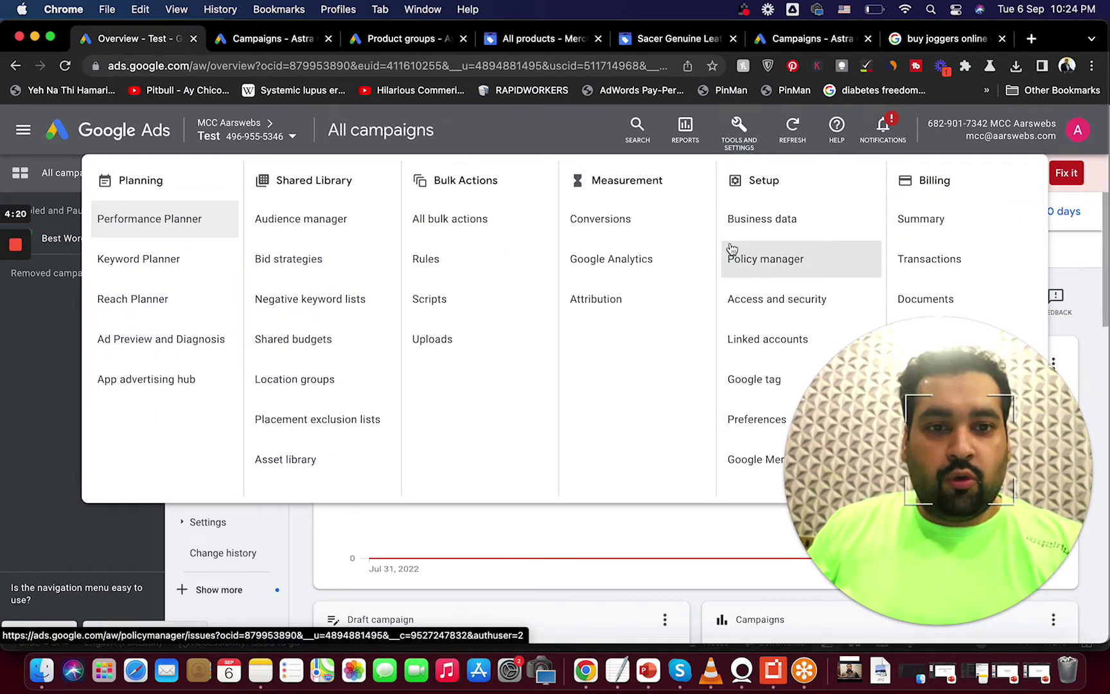
{"action": "left_click", "coordinate": [740, 338]}
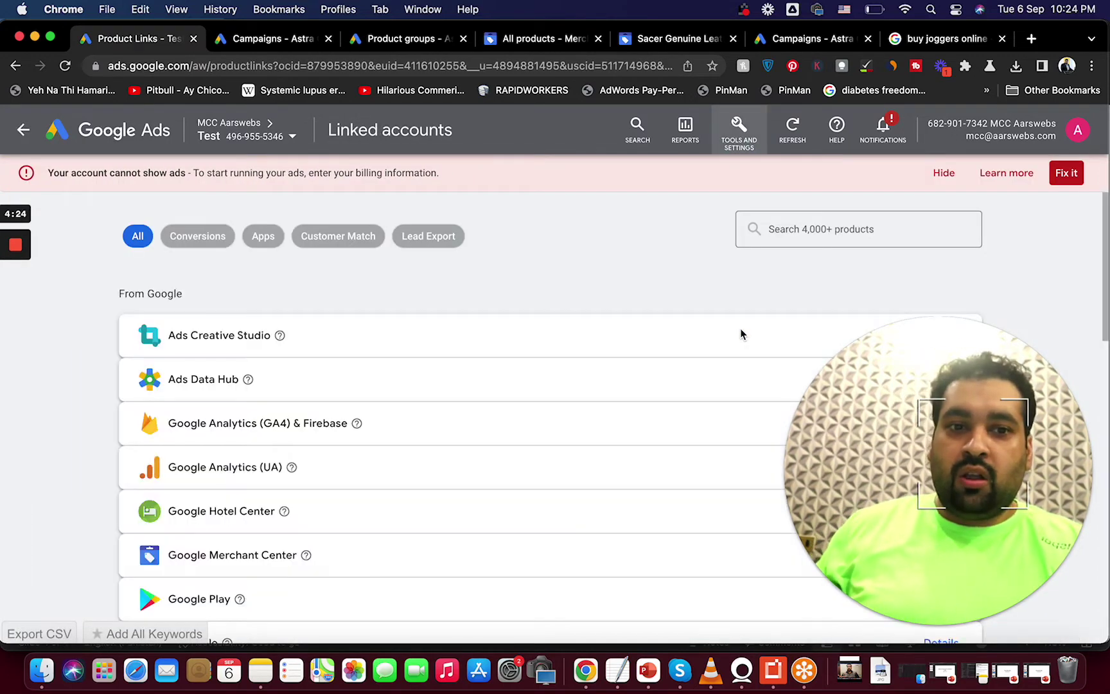
- Search the linkable products for "merchant" and open the Google Merchant Center link details
{"action": "left_click", "coordinate": [819, 229]}
{"action": "type", "text": "merchant"}
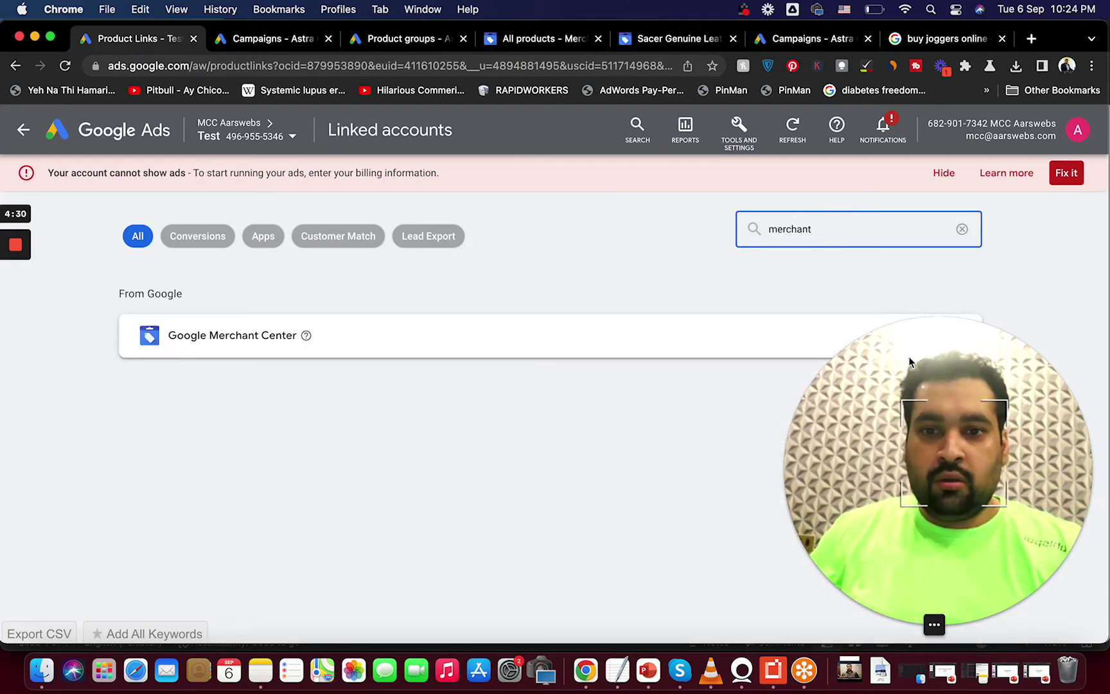
{"action": "left_click_drag", "start_coordinate": [910, 530], "coordinate": [956, 207]}
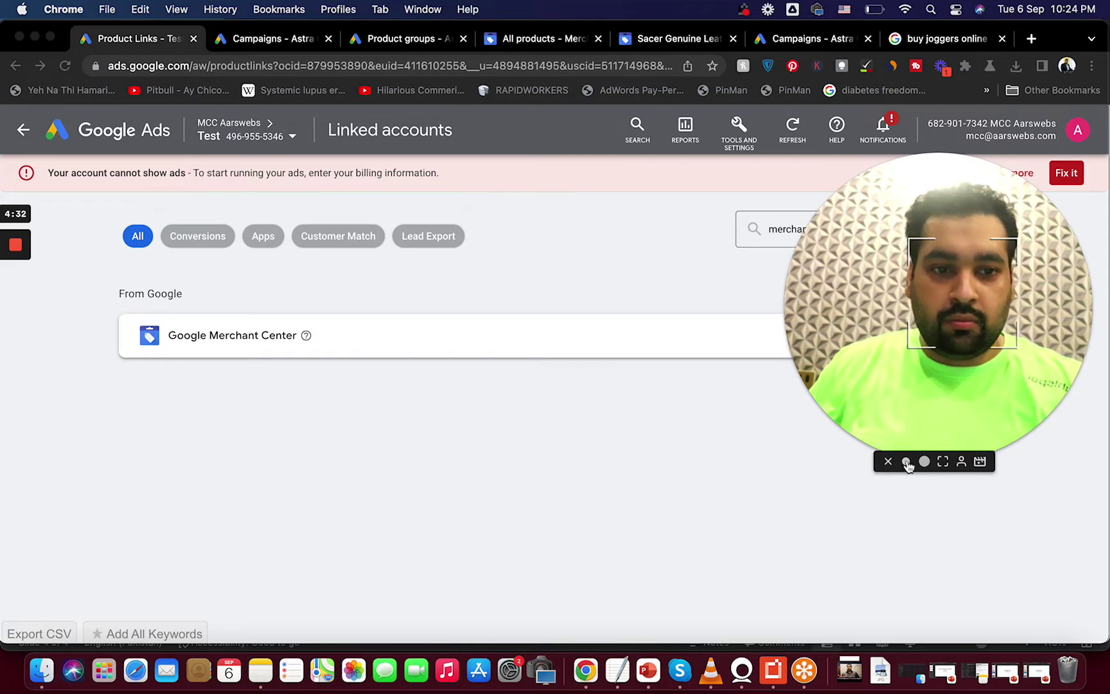
{"action": "left_click", "coordinate": [922, 461]}
{"action": "left_click_drag", "start_coordinate": [891, 394], "coordinate": [1048, 121]}
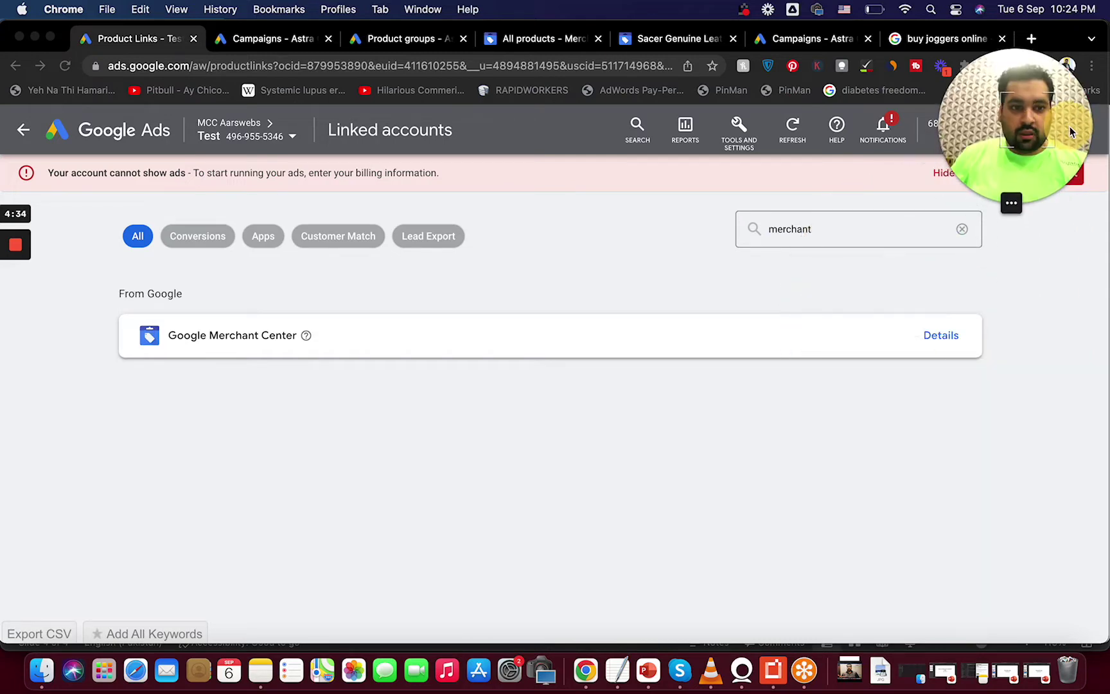
{"action": "left_click", "coordinate": [938, 344]}
{"action": "left_click", "coordinate": [938, 345]}
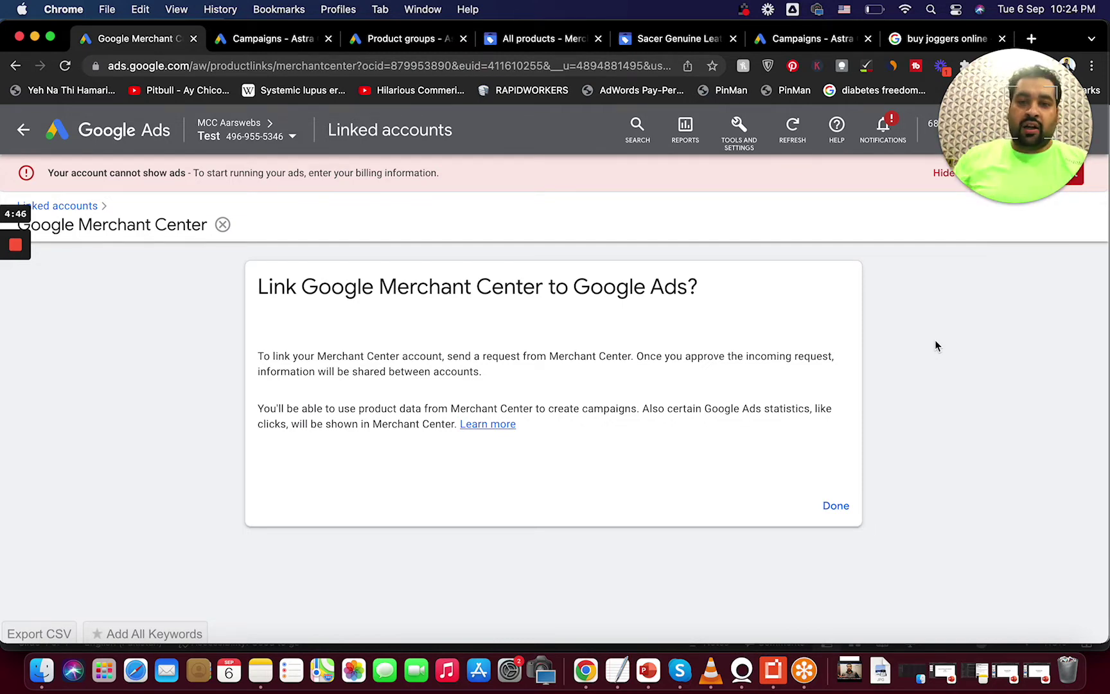
- Switch to the Astra Cases Australia account and check its Google Merchant Center connection in the linked accounts
{"action": "left_click", "coordinate": [245, 43]}
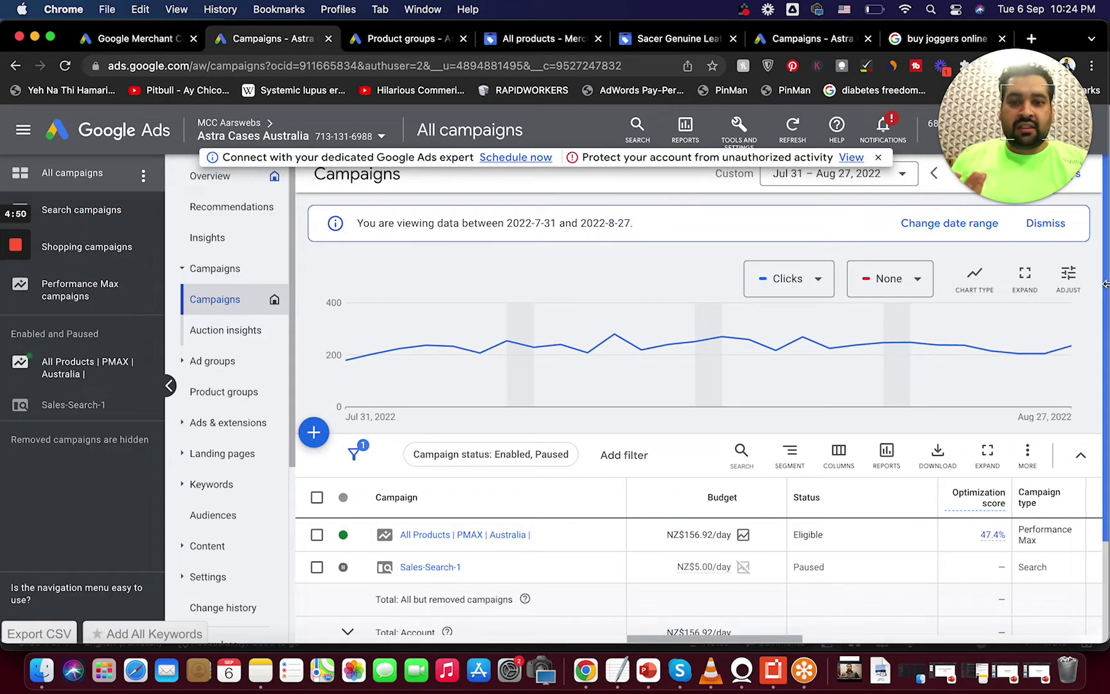
{"action": "left_click_drag", "start_coordinate": [1055, 183], "coordinate": [1056, 402]}
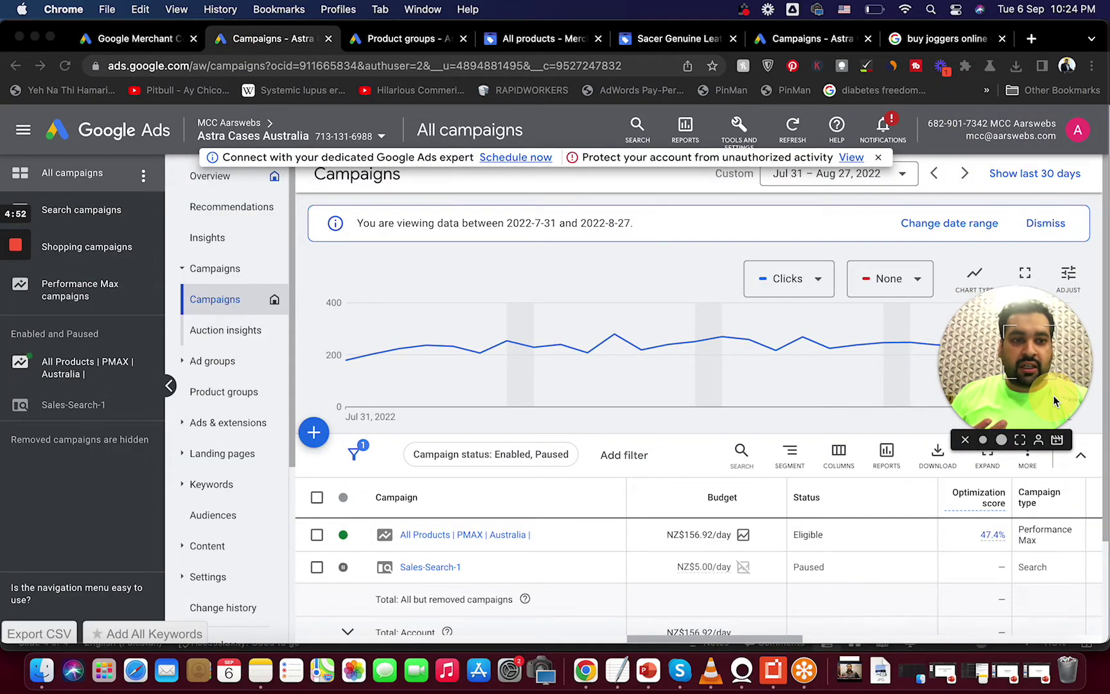
{"action": "left_click", "coordinate": [736, 133]}
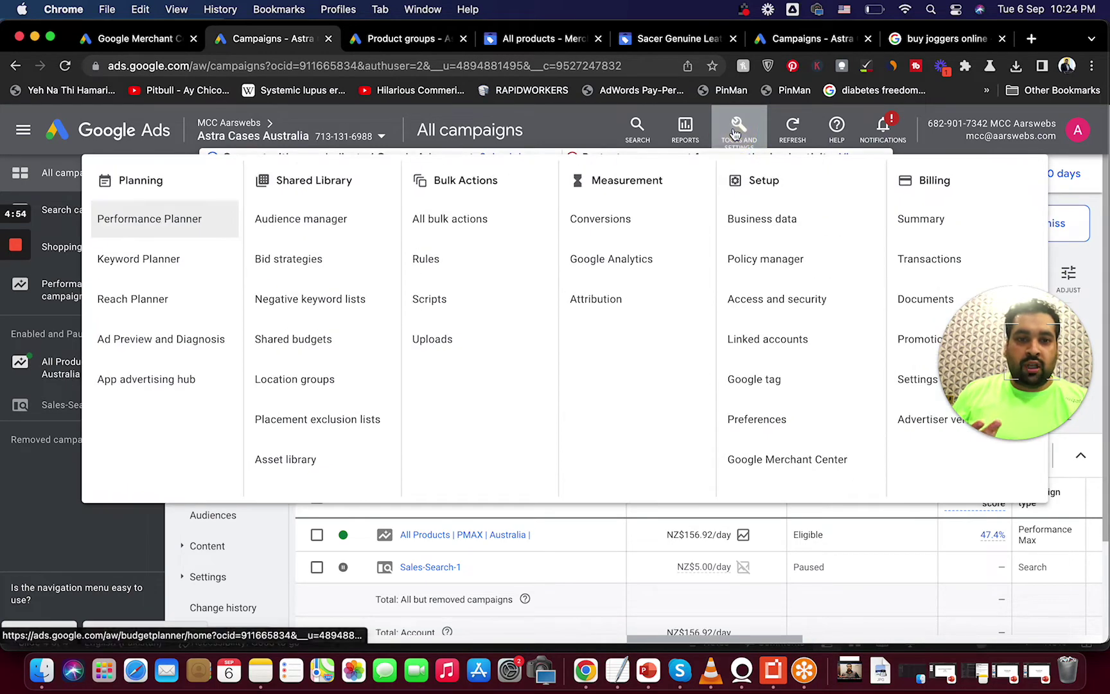
{"action": "left_click", "coordinate": [760, 334]}
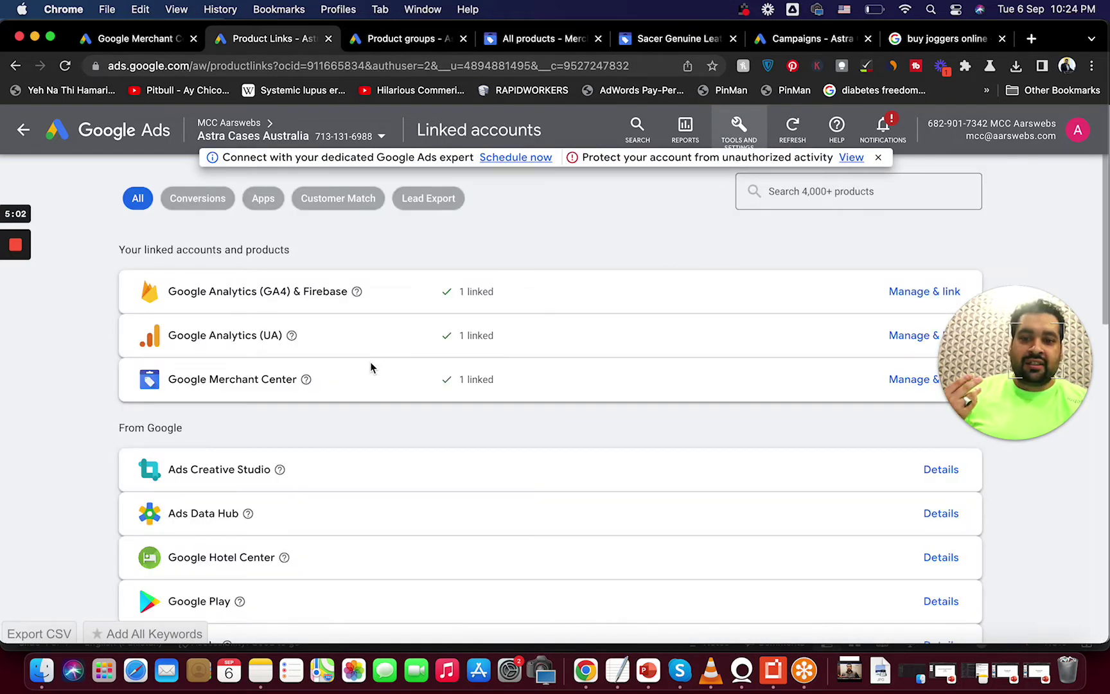
- Switch to Google Merchant Center for Astra Cases Australia and view the account overview
{"action": "left_click_drag", "start_coordinate": [1051, 359], "coordinate": [1054, 270]}
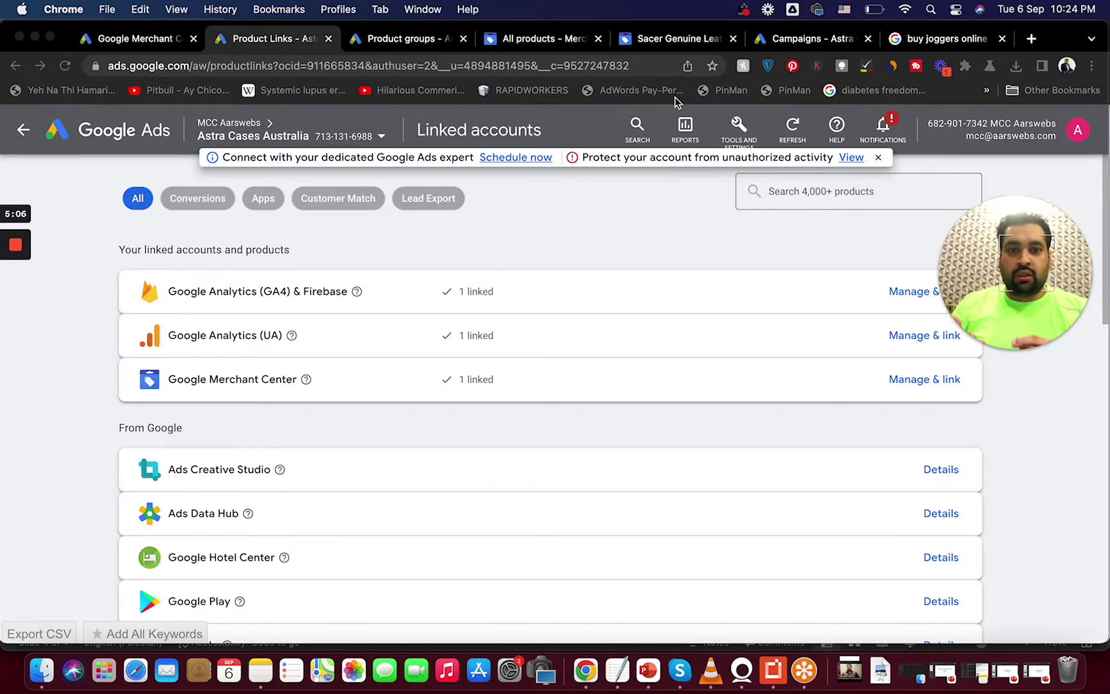
{"action": "left_click", "coordinate": [526, 44]}
{"action": "left_click", "coordinate": [62, 183]}
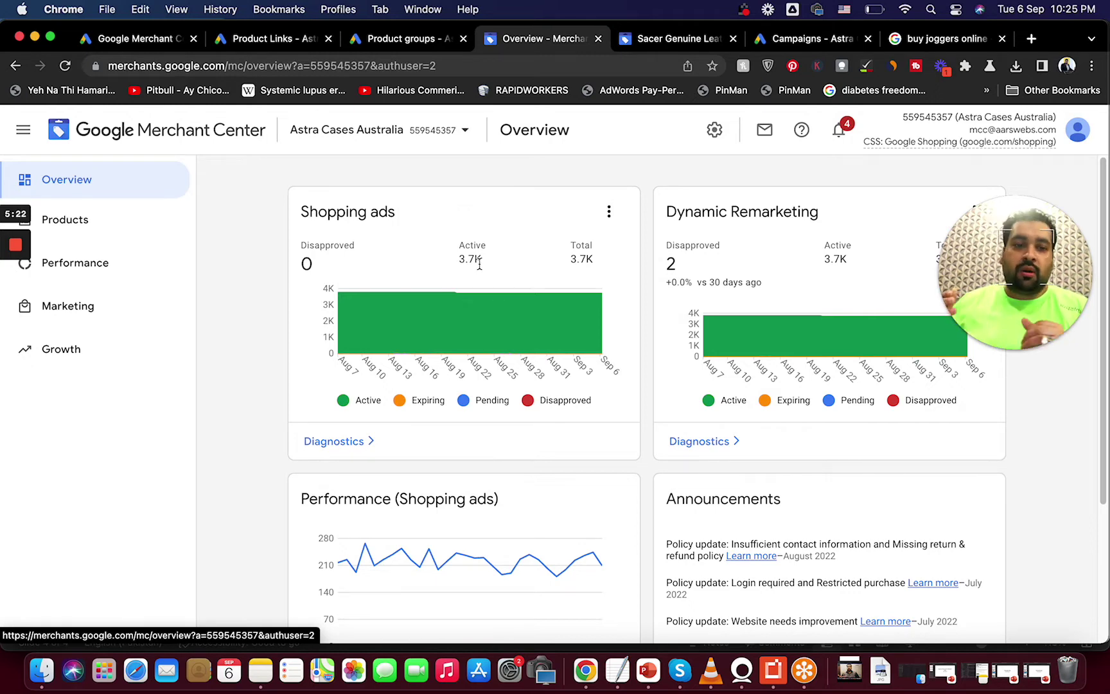
- Return to the Google Ads Test account and start a new campaign with the Sales objective and the default conversion goals
{"action": "left_click", "coordinate": [135, 39]}
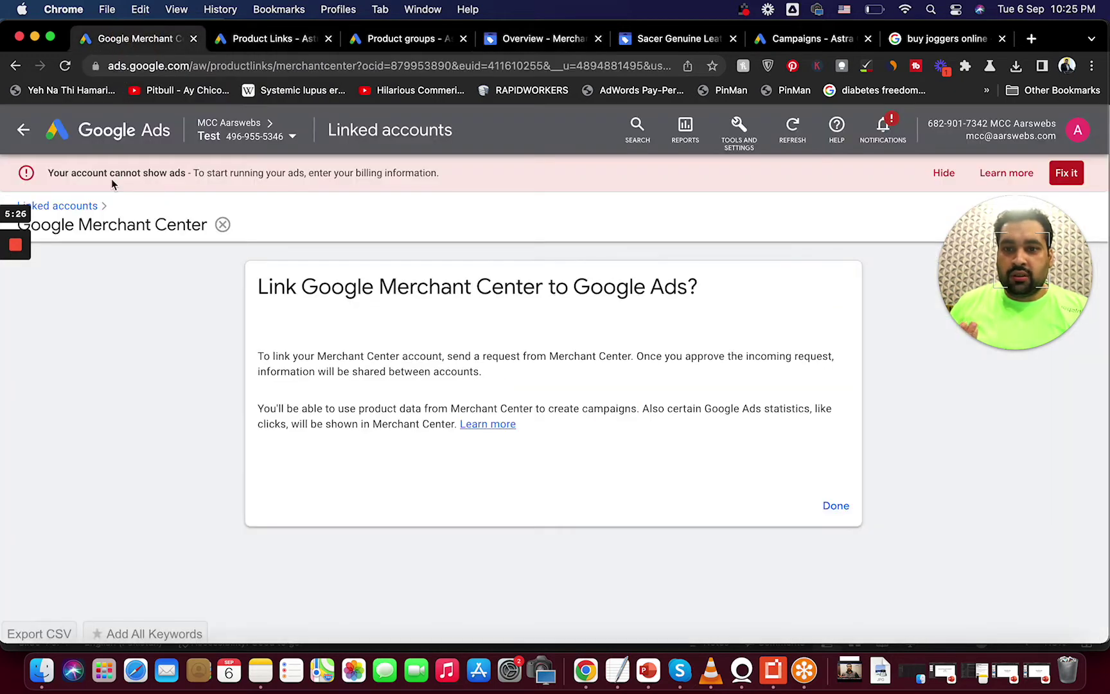
{"action": "left_click", "coordinate": [24, 130]}
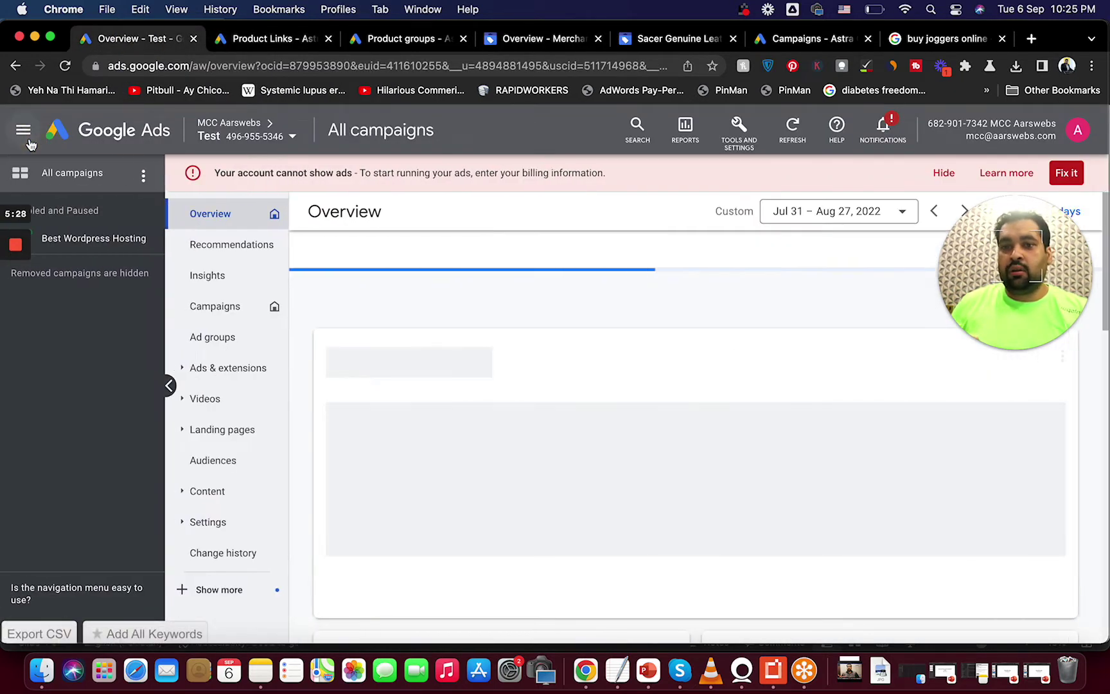
{"action": "left_click", "coordinate": [199, 307]}
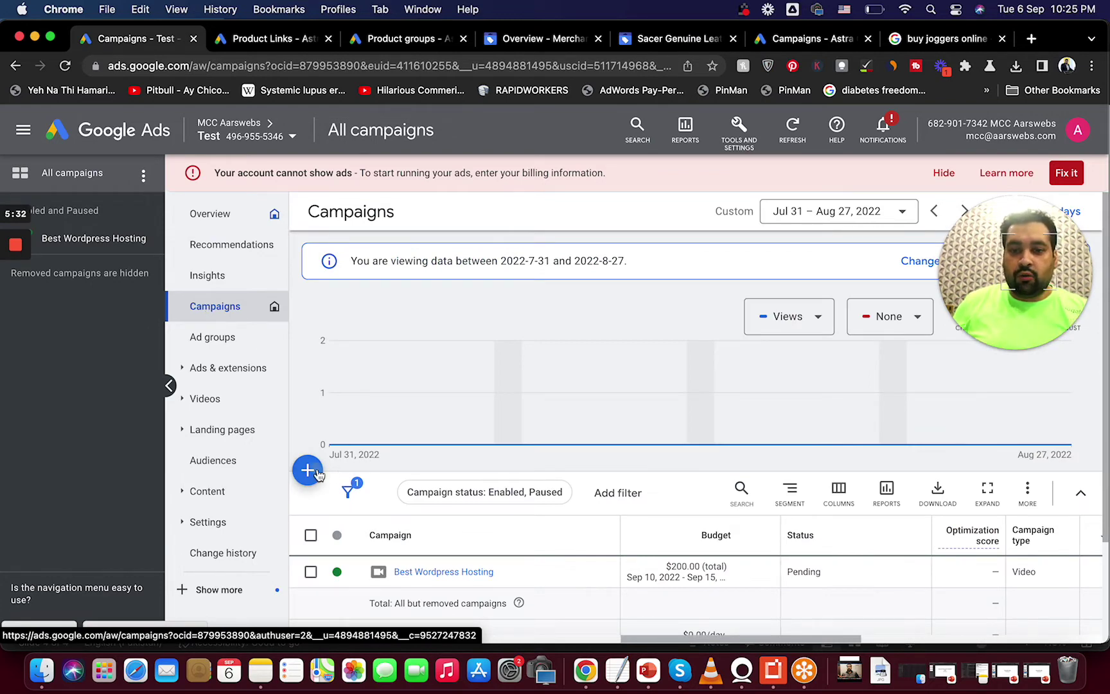
{"action": "left_click", "coordinate": [308, 470]}
{"action": "left_click", "coordinate": [349, 480]}
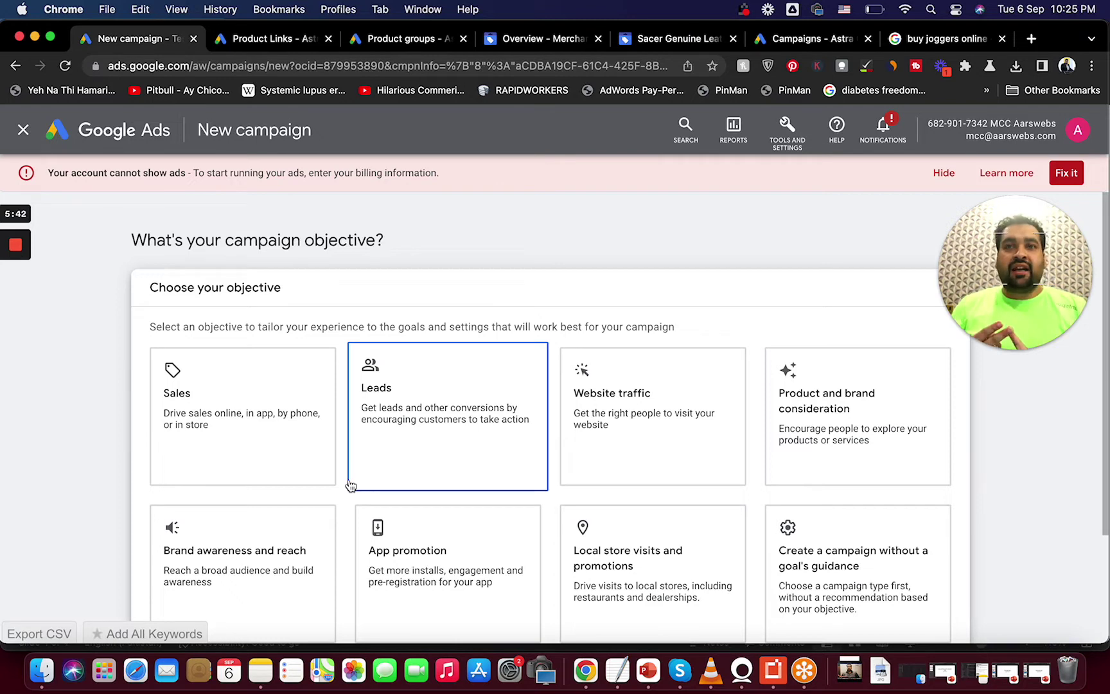
{"action": "left_click", "coordinate": [278, 457]}
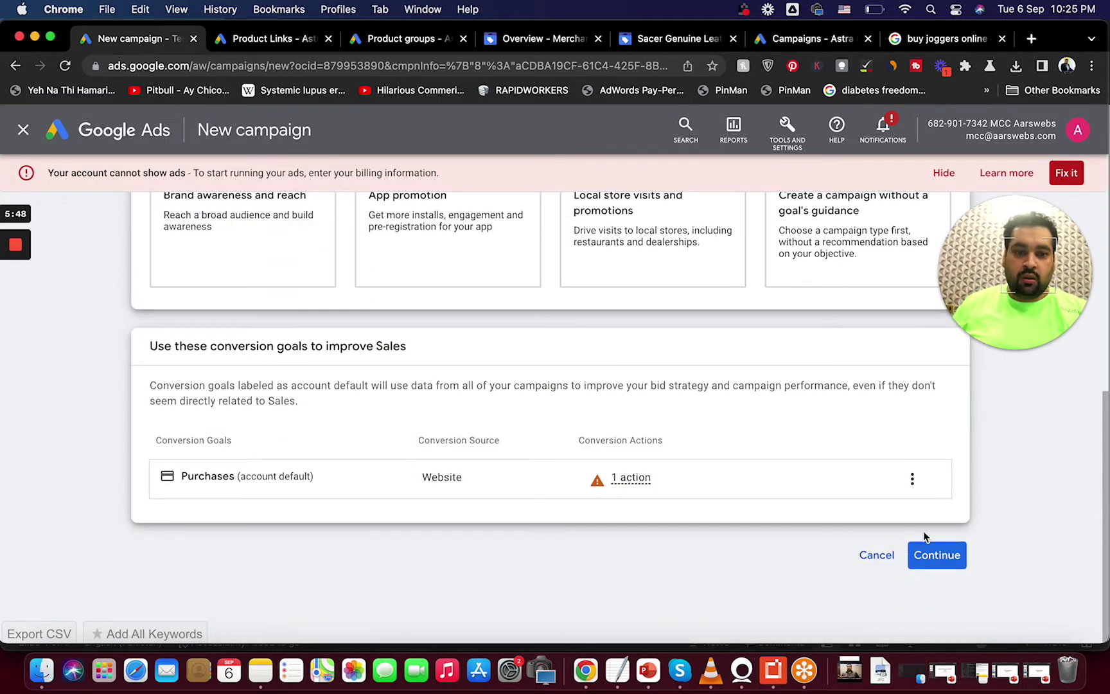
{"action": "left_click", "coordinate": [947, 562]}
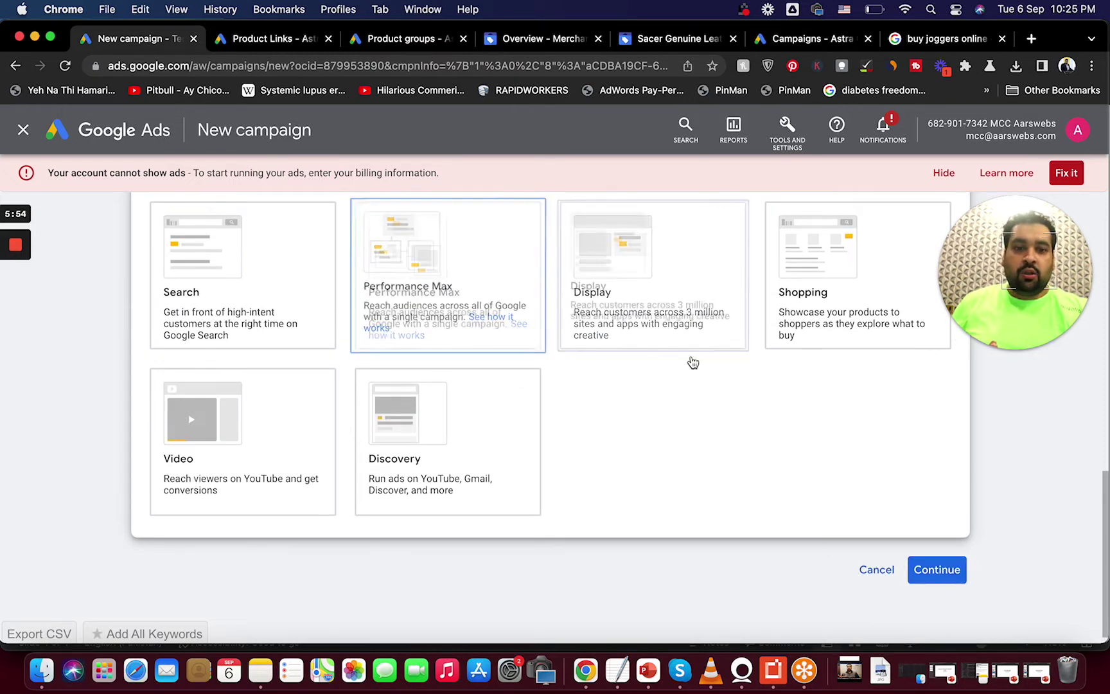
- Choose Performance Max as the campaign type, keep the suggested campaign name and start a new campaign instead of the saved draft
{"action": "left_click", "coordinate": [809, 327]}
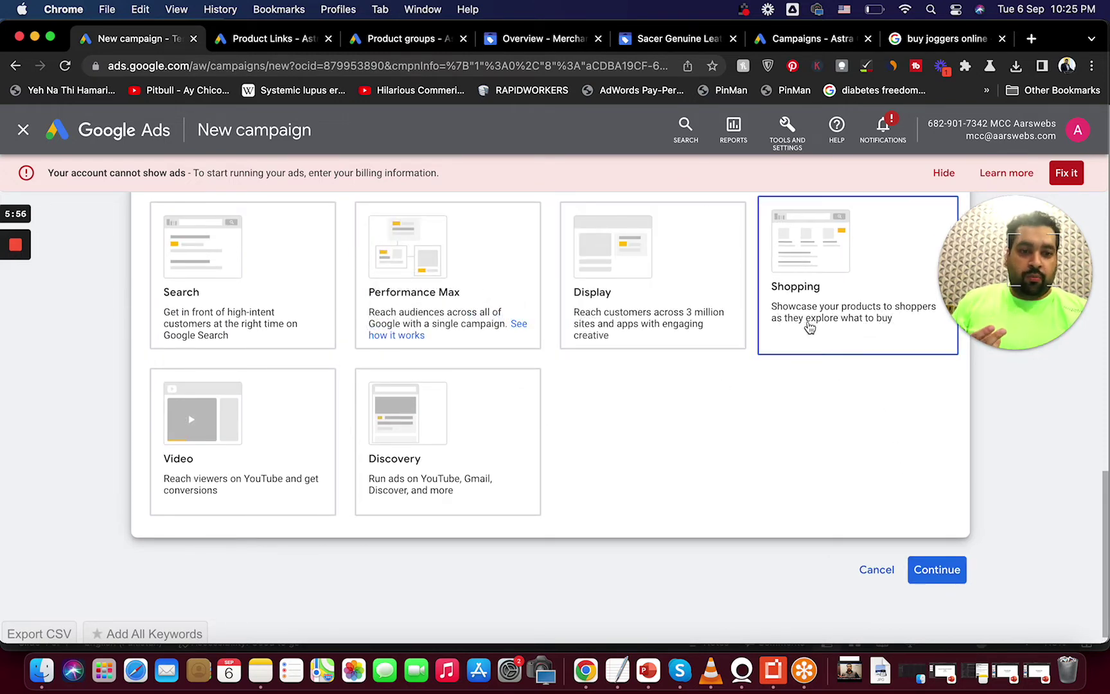
{"action": "left_click", "coordinate": [427, 300]}
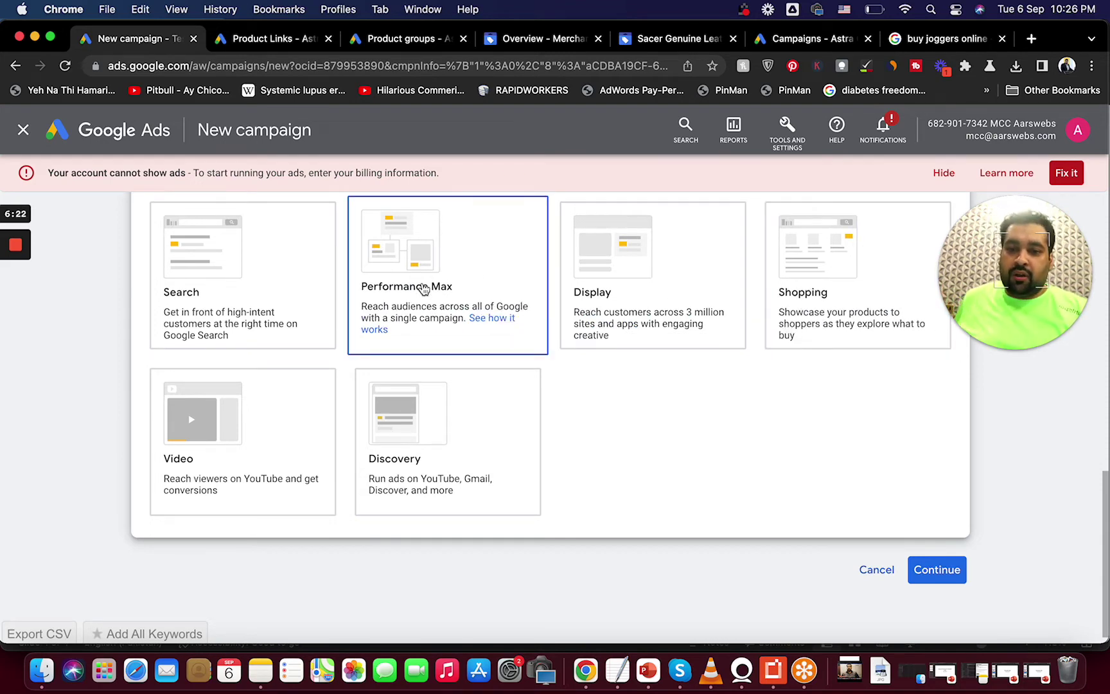
{"action": "left_click", "coordinate": [424, 289]}
{"action": "scroll", "coordinate": [422, 283], "scroll_direction": "down", "scroll_amount": 10}
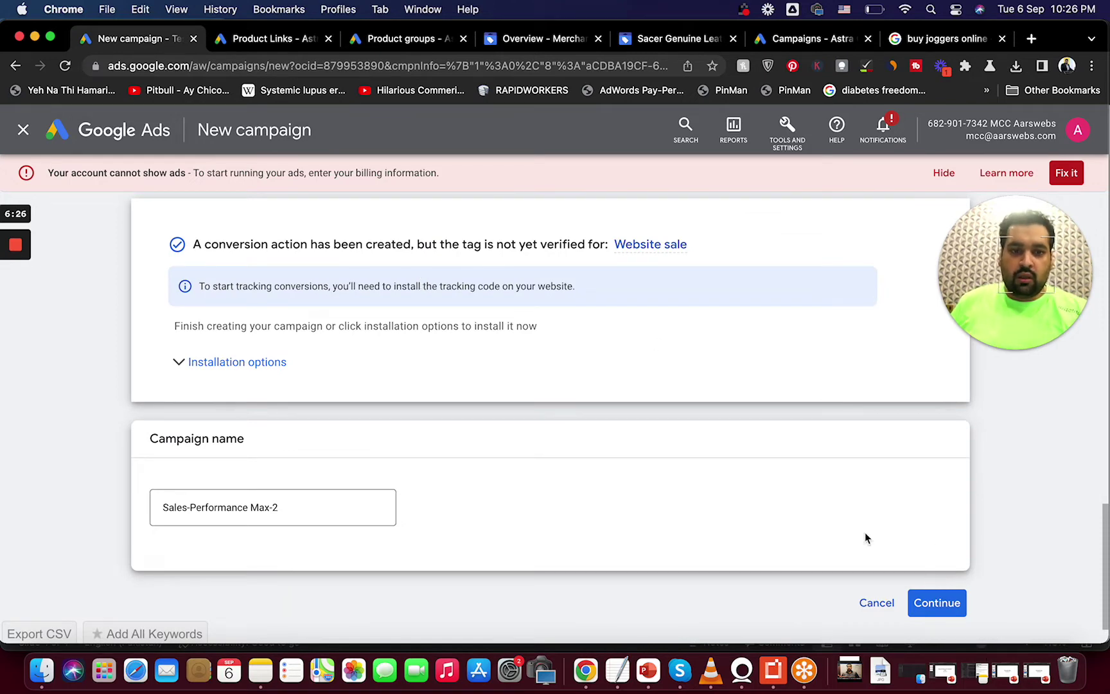
{"action": "left_click", "coordinate": [952, 605]}
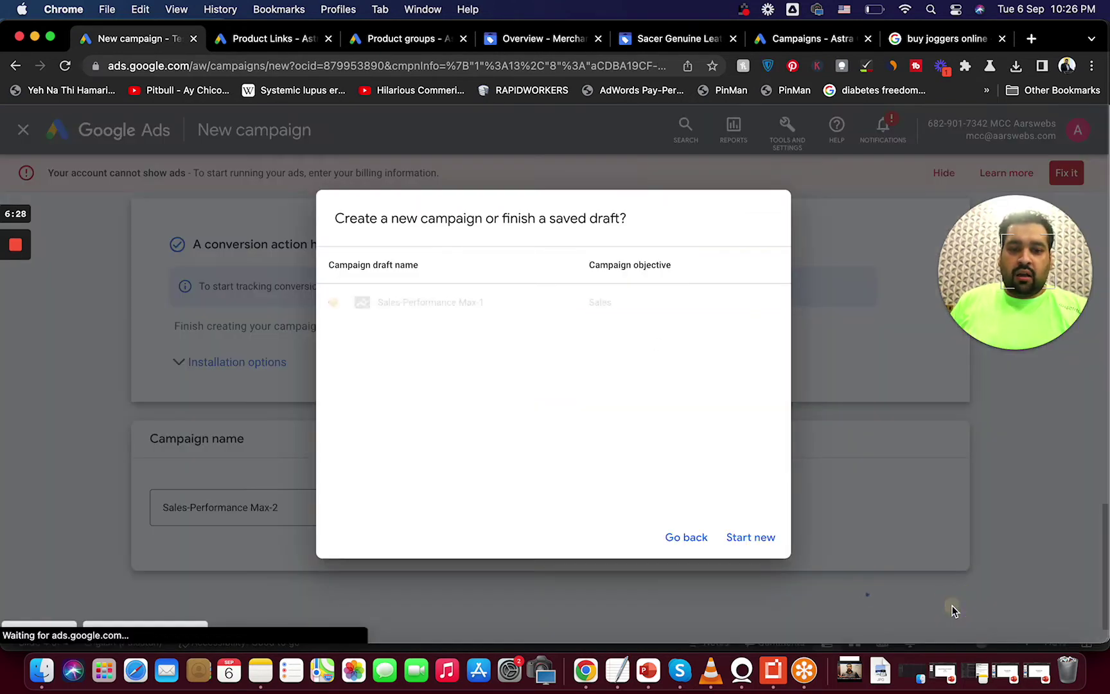
{"action": "left_click", "coordinate": [756, 544]}
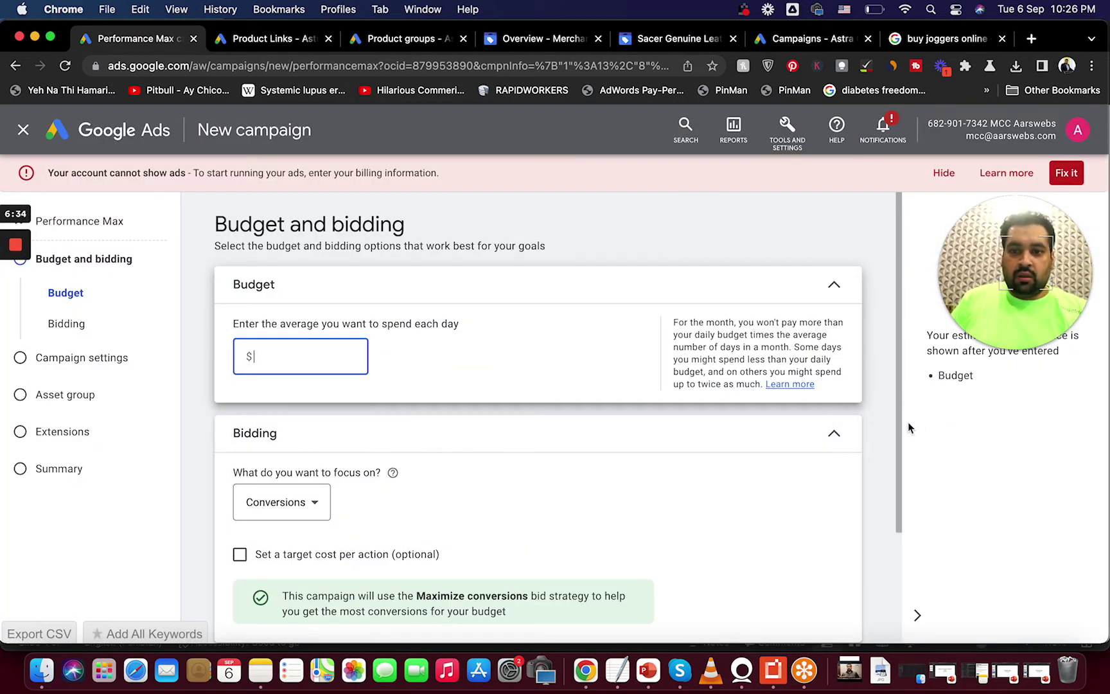
- Look over the budget and bidding settings, then leave the Performance Max setup and save it as a campaign draft
{"action": "mouse_move", "coordinate": [899, 424]}
{"action": "left_mouse_down"}
{"action": "mouse_move", "coordinate": [896, 541]}
{"action": "mouse_move", "coordinate": [890, 439]}
{"action": "left_mouse_up"}
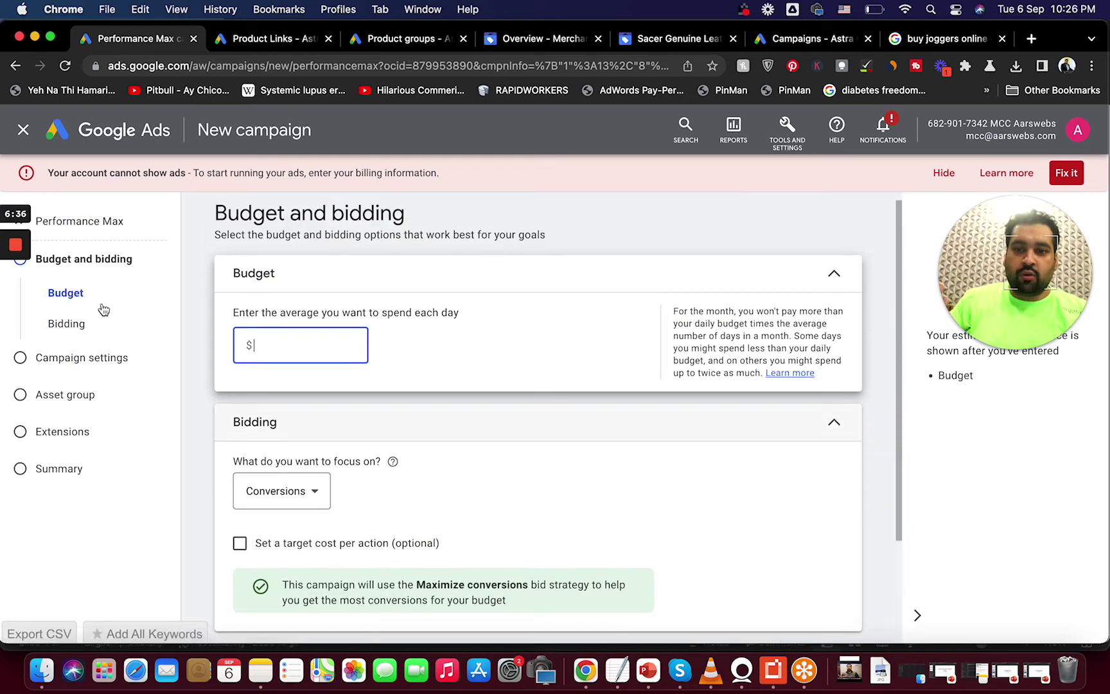
{"action": "left_click", "coordinate": [71, 327]}
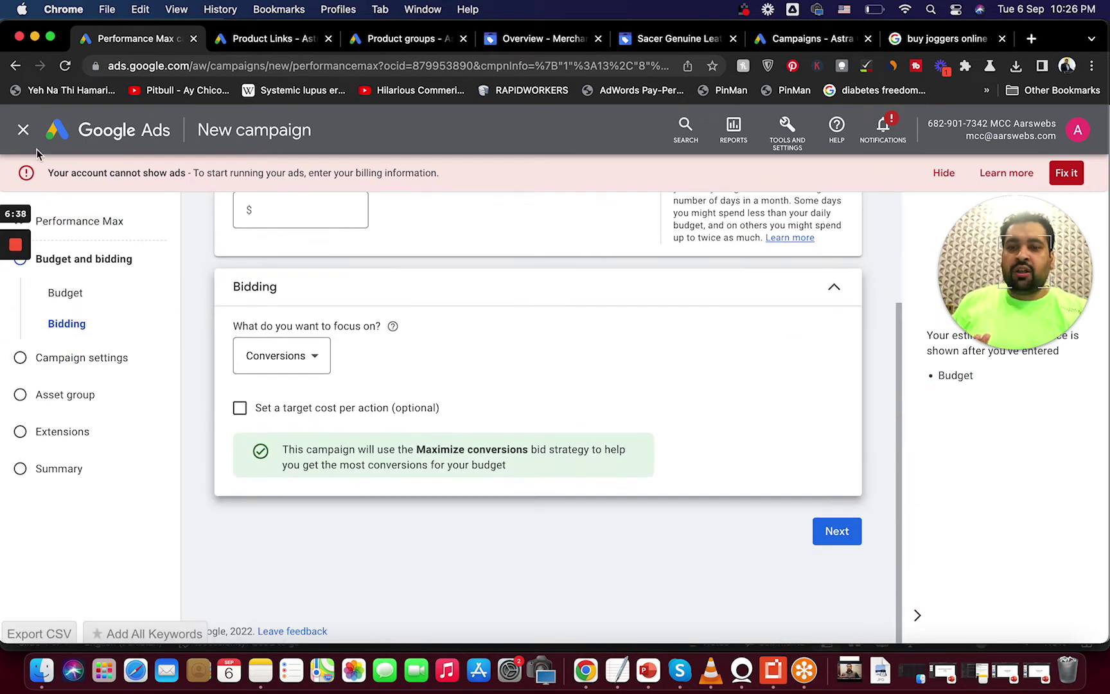
{"action": "left_click", "coordinate": [24, 132]}
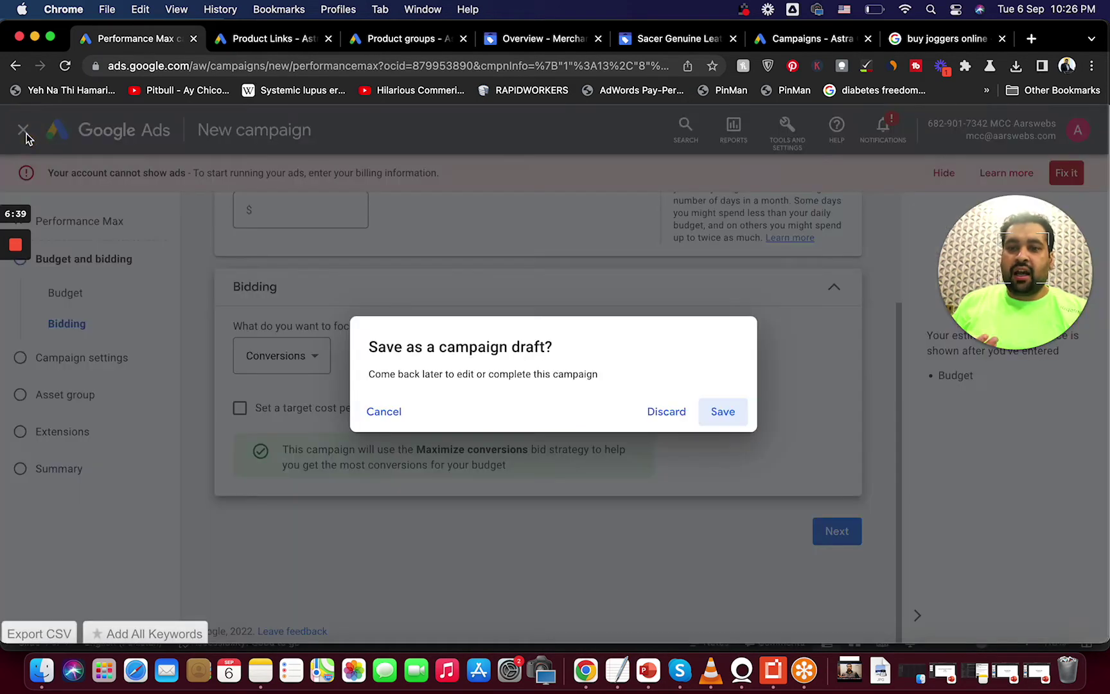
{"action": "left_click", "coordinate": [716, 410]}
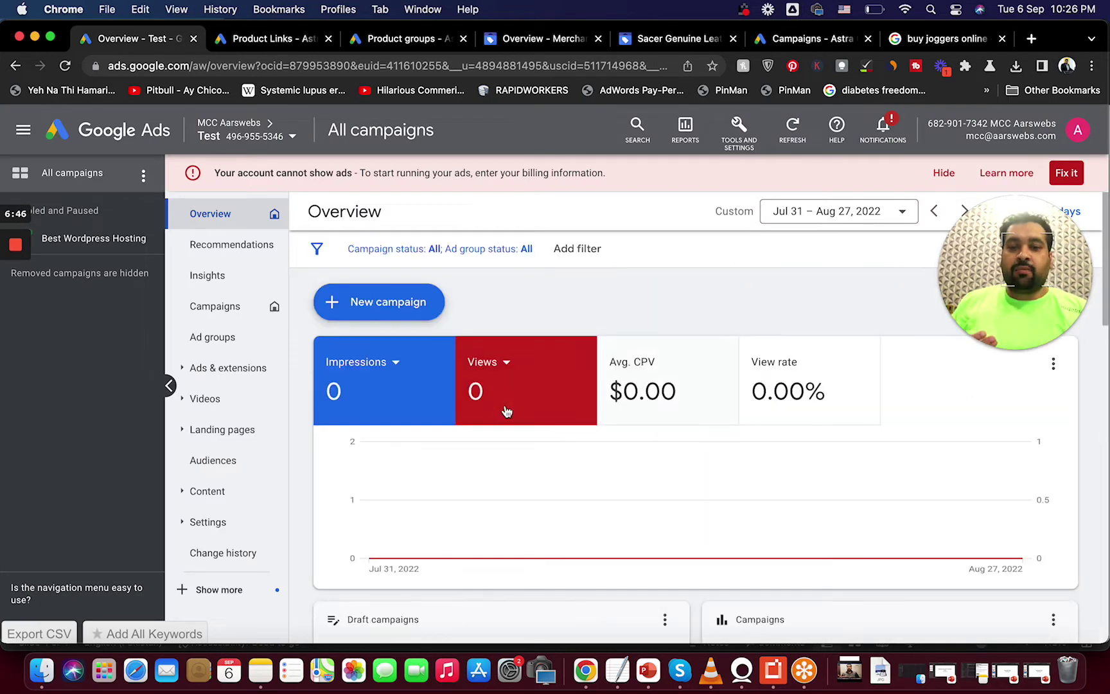
- Start another campaign in the Test account with the Sales objective and the Shopping campaign type
{"action": "left_click", "coordinate": [380, 303]}
{"action": "left_click", "coordinate": [386, 321]}
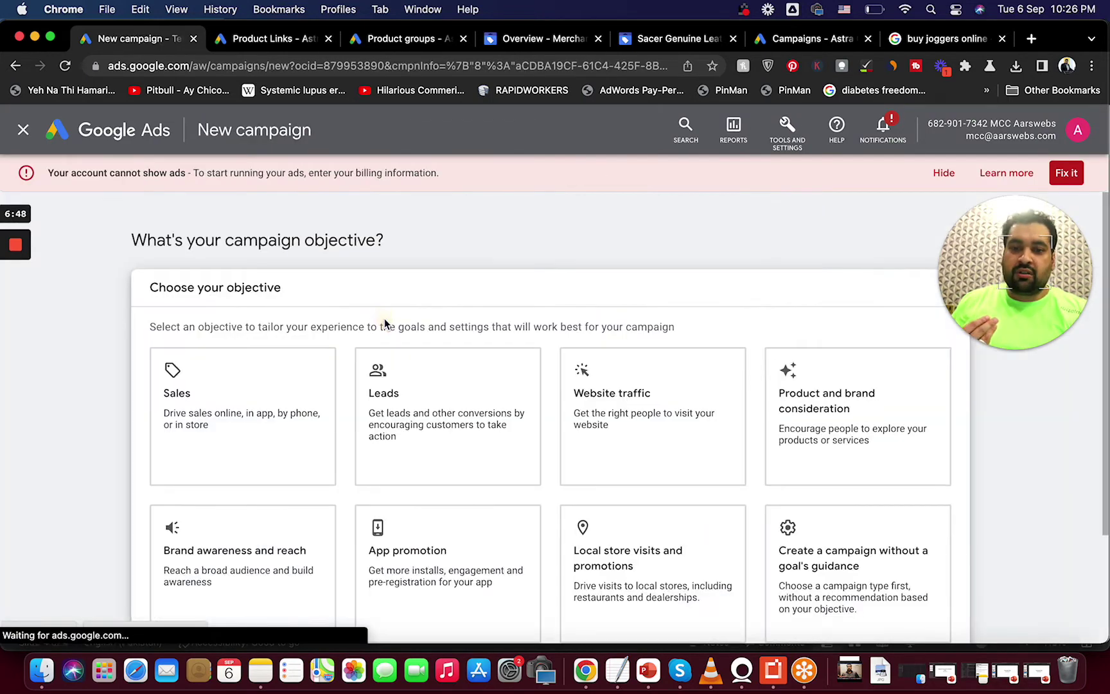
{"action": "left_click", "coordinate": [223, 427]}
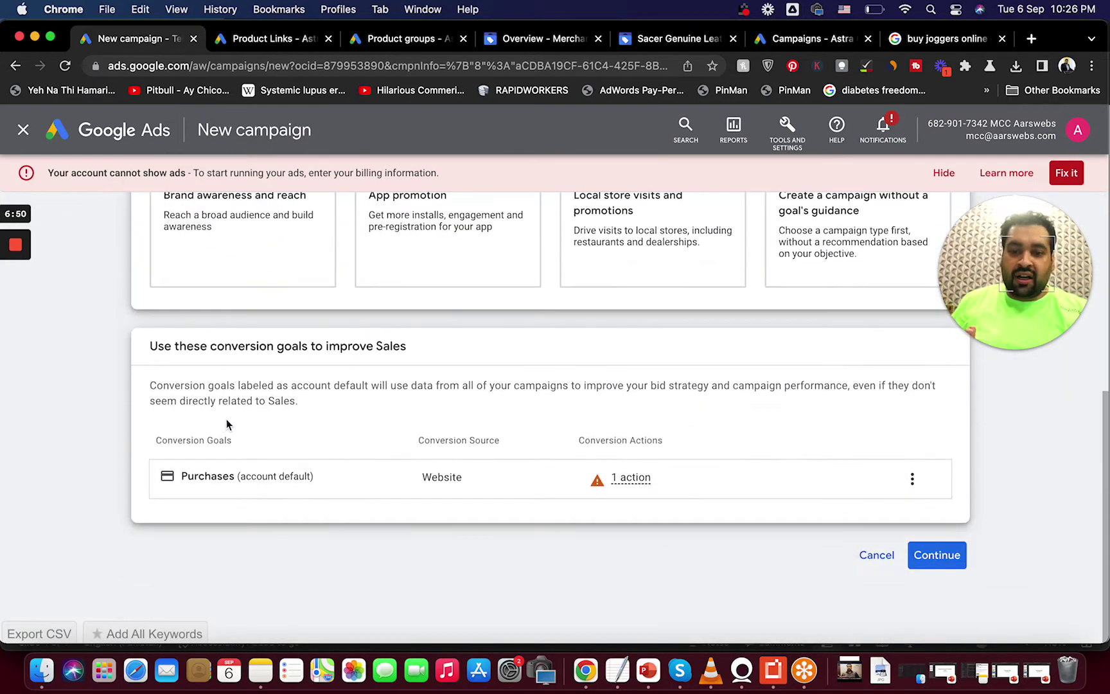
{"action": "left_click", "coordinate": [922, 555]}
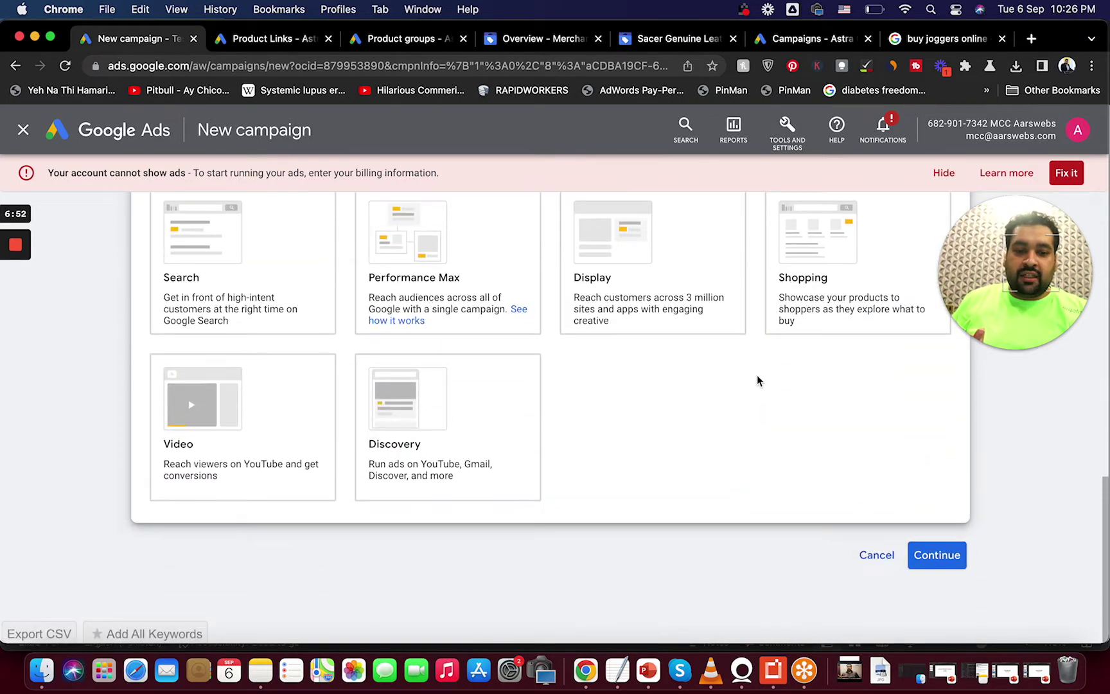
{"action": "left_click", "coordinate": [817, 282]}
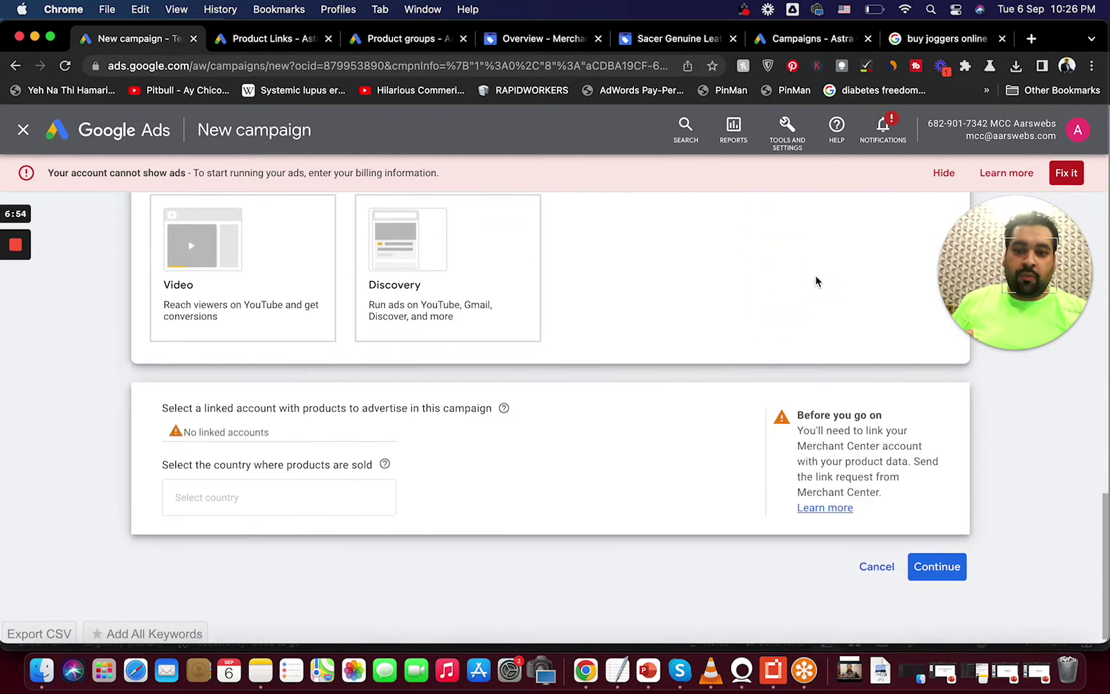
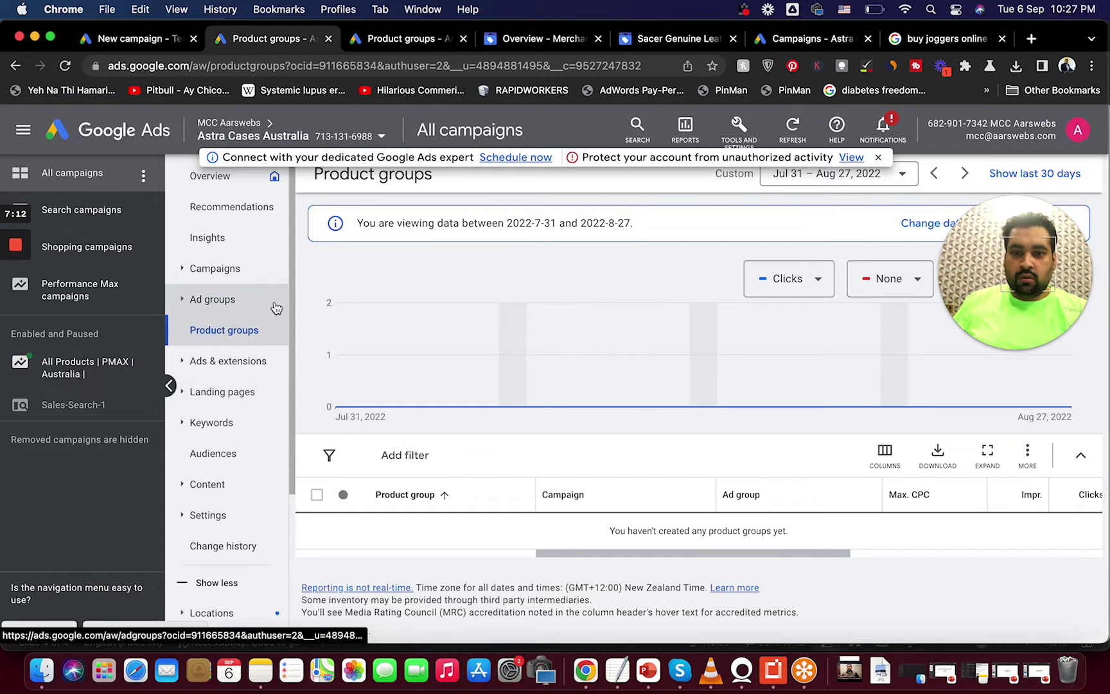
- In the Astra Cases Australia account, open the "All Products | PMAX | Australia |" campaign and examine its product list down to the total
{"action": "left_click", "coordinate": [244, 270]}
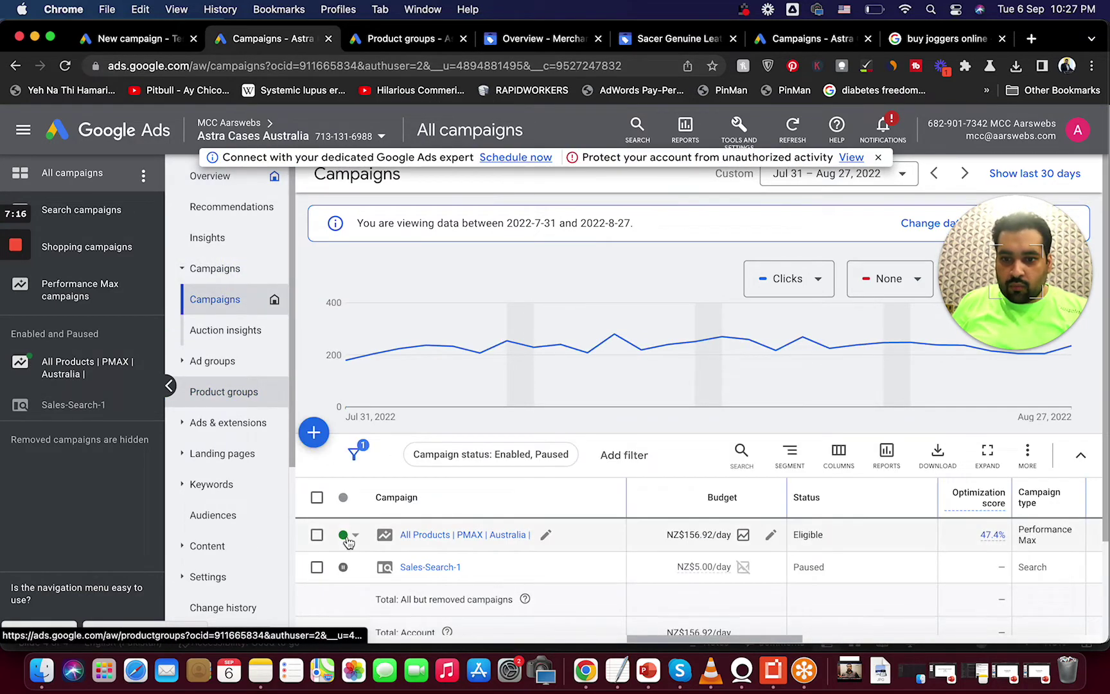
{"action": "left_click", "coordinate": [446, 535]}
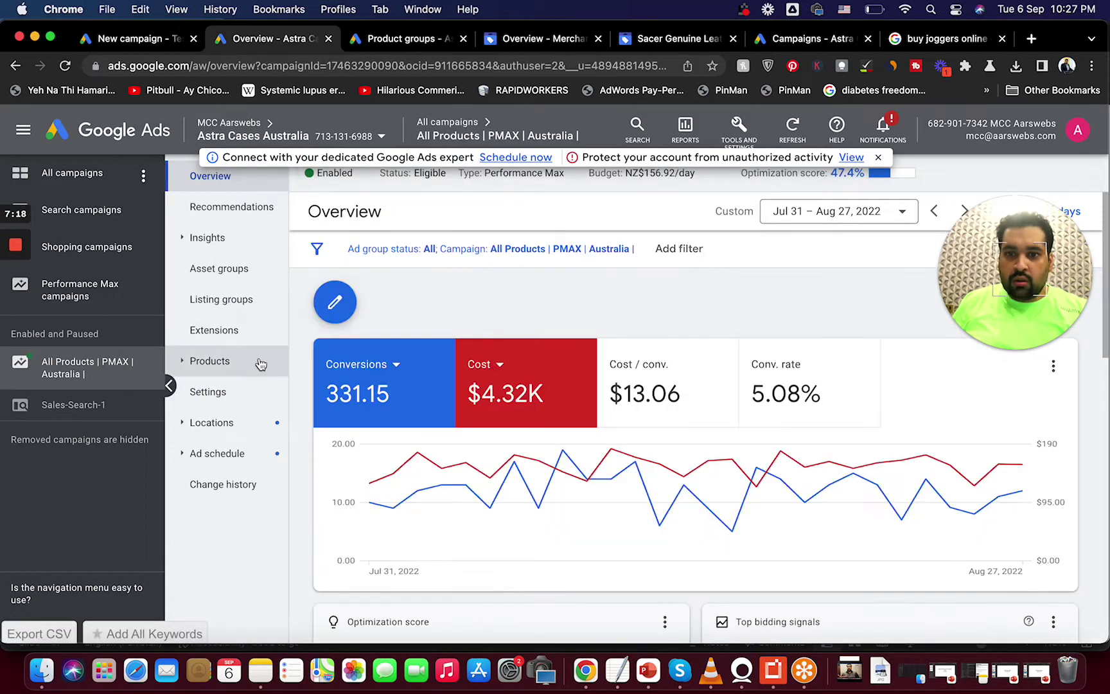
{"action": "left_click", "coordinate": [257, 363]}
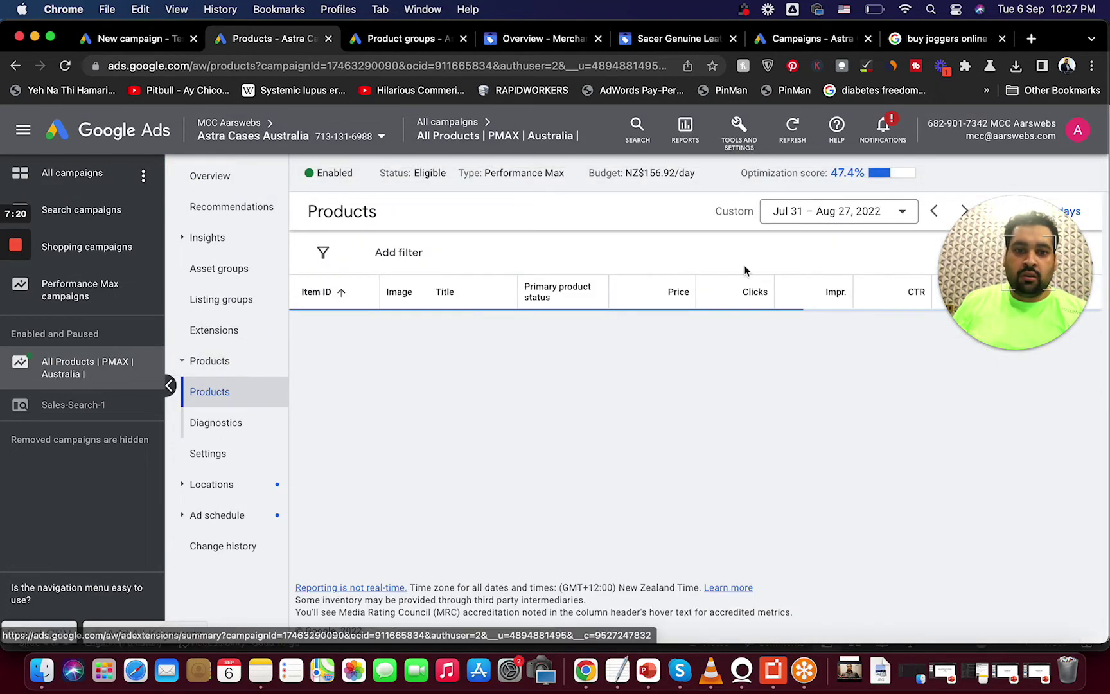
{"action": "scroll", "coordinate": [1105, 299], "scroll_direction": "down", "scroll_amount": 6}
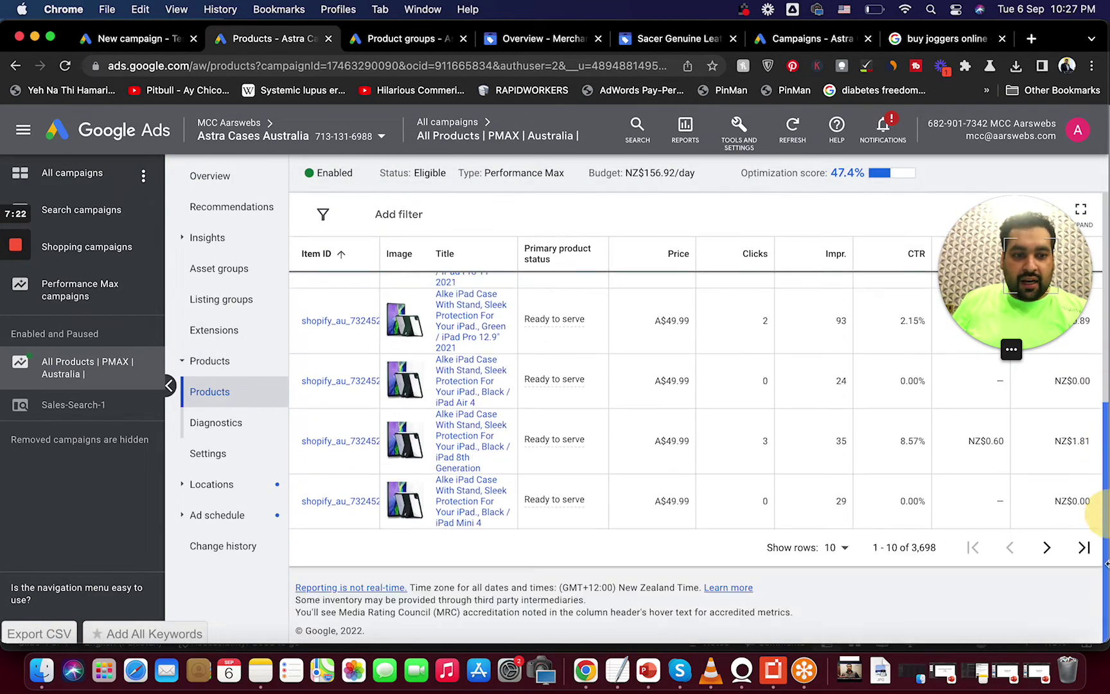
{"action": "left_click_drag", "start_coordinate": [937, 553], "coordinate": [884, 547]}
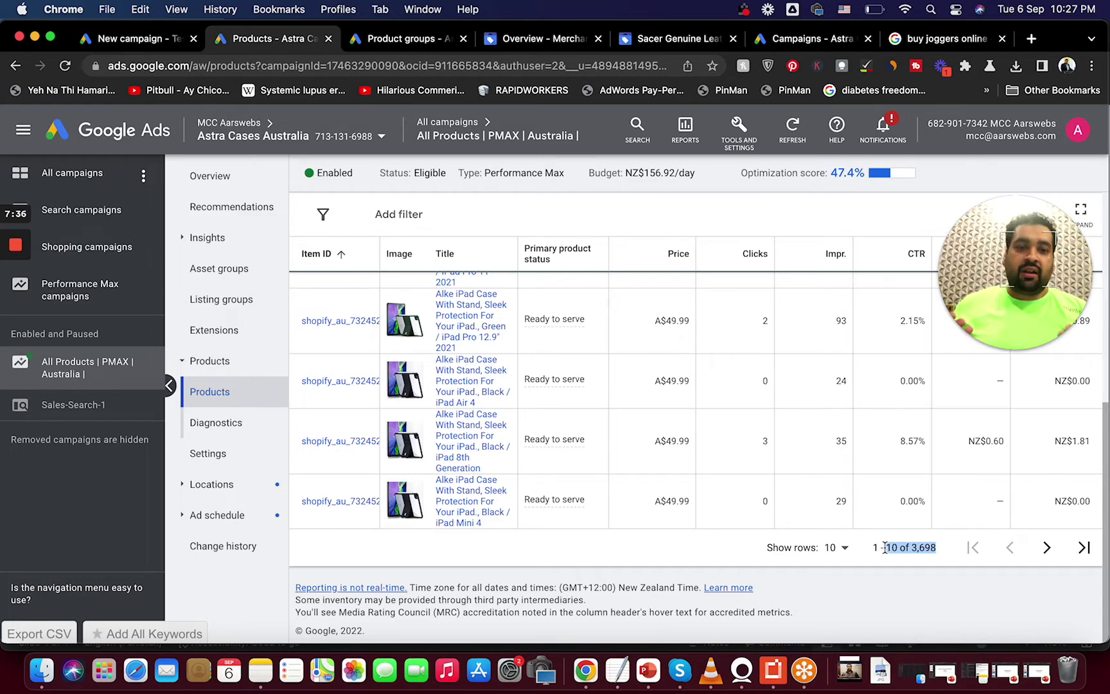
- Start a new campaign in the Astra Cases Australia account with the Sales objective and the default conversion goals
{"action": "left_click", "coordinate": [450, 123]}
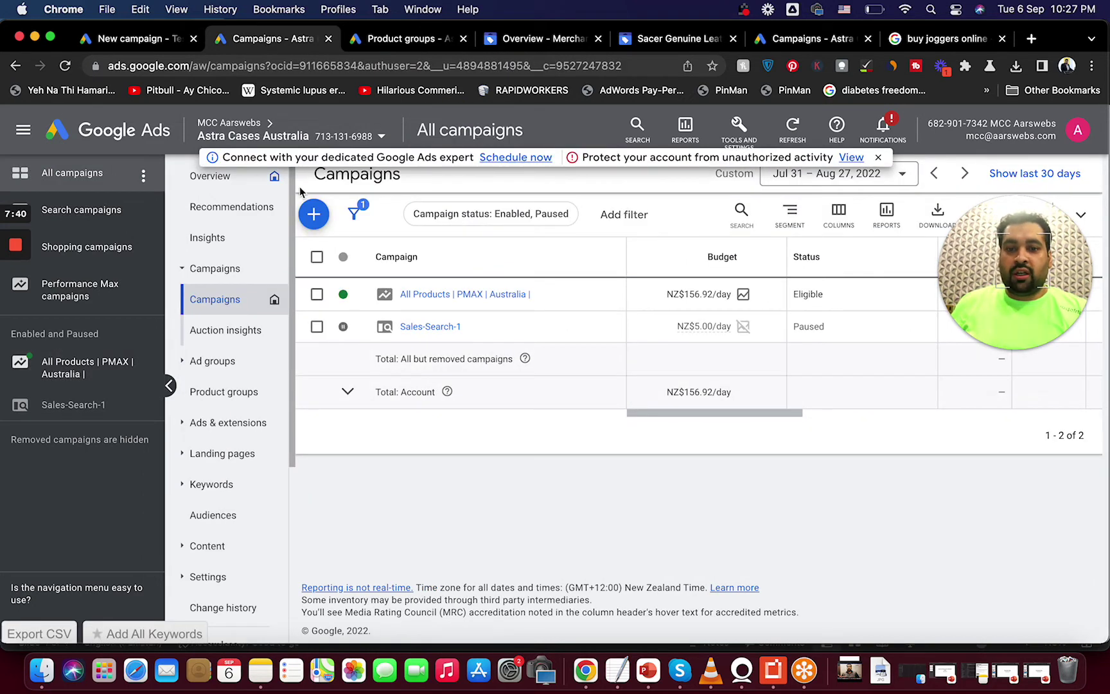
{"action": "left_click", "coordinate": [314, 214]}
{"action": "left_click", "coordinate": [361, 230]}
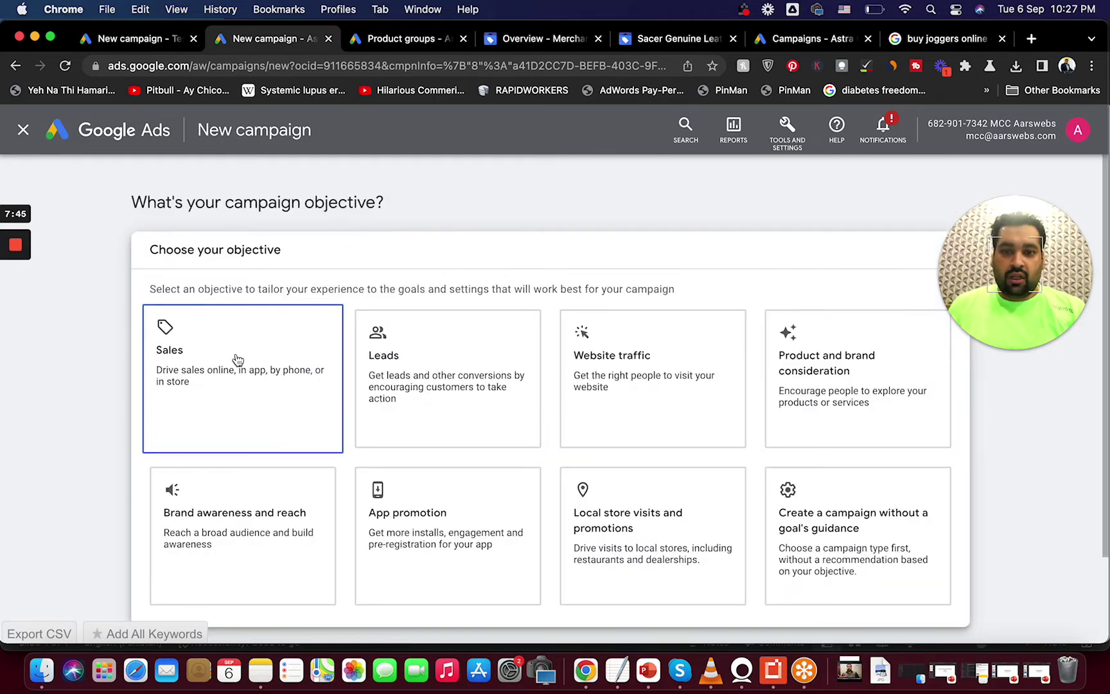
{"action": "left_click", "coordinate": [238, 358]}
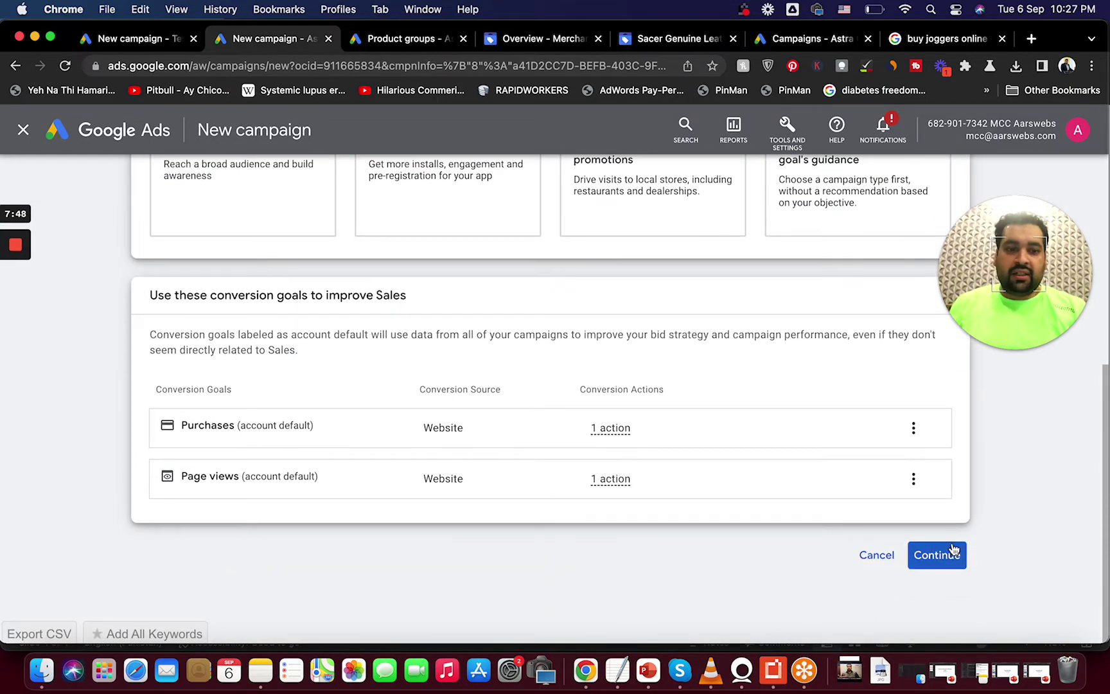
{"action": "left_click", "coordinate": [937, 555]}
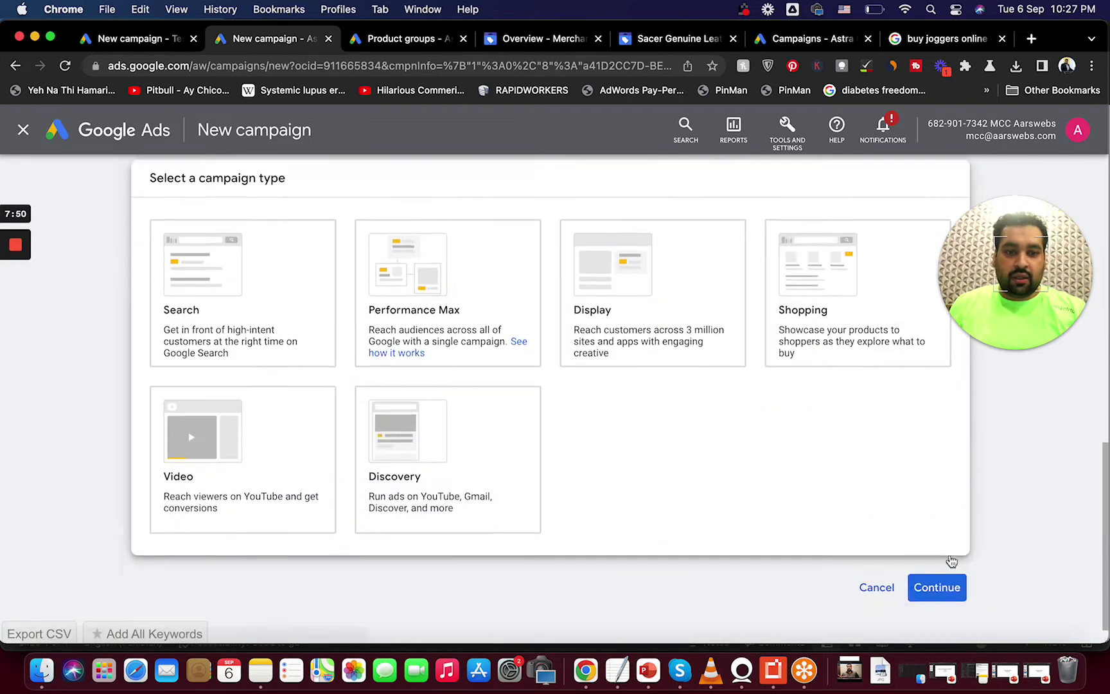
- Choose the Shopping campaign type with the Standard Shopping subtype, keeping the Astra Cases Australia merchant account, and continue to the campaign settings
{"action": "left_click", "coordinate": [839, 286]}
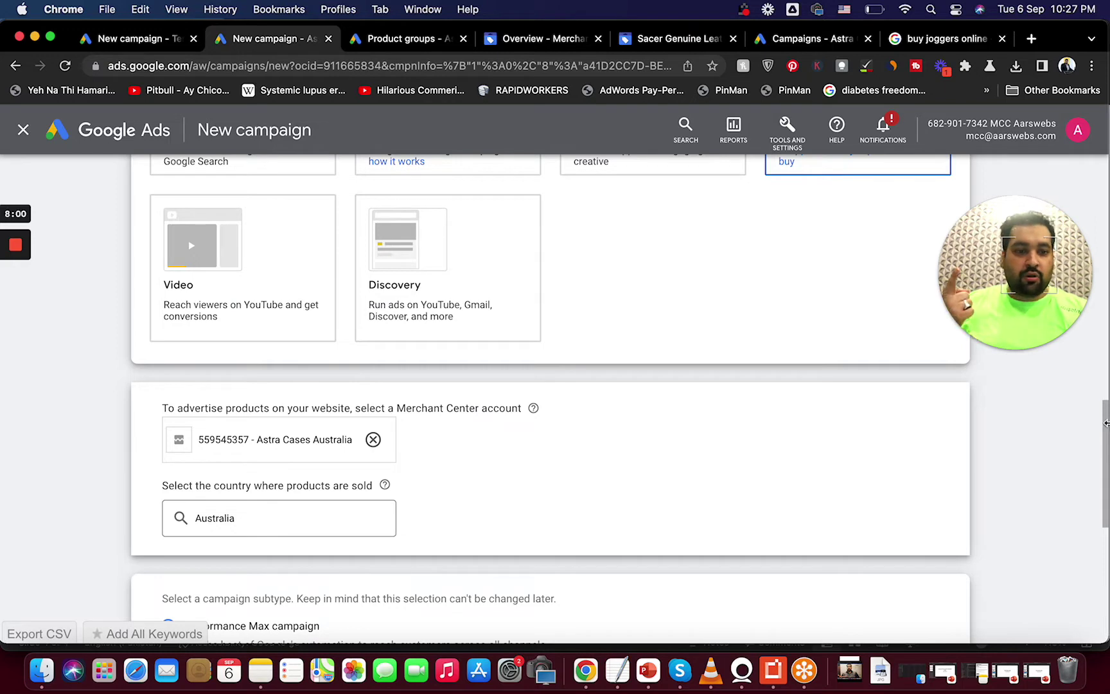
{"action": "scroll", "coordinate": [1103, 452], "scroll_direction": "down", "scroll_amount": 2}
{"action": "scroll", "coordinate": [1103, 453], "scroll_direction": "down", "scroll_amount": 5}
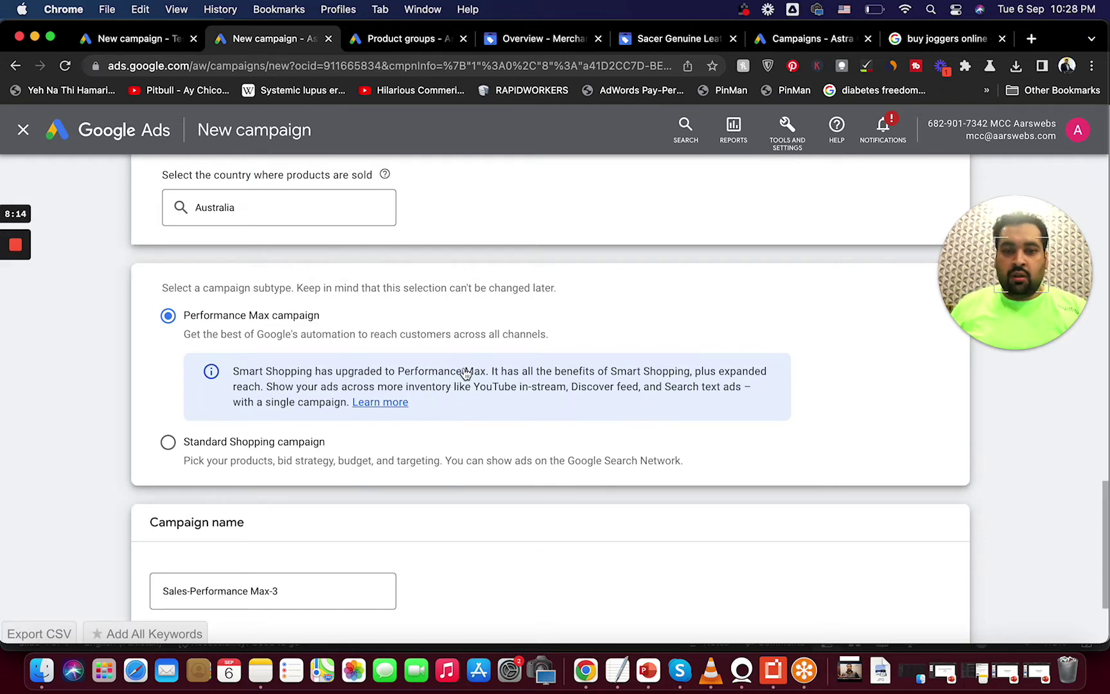
{"action": "left_click", "coordinate": [169, 442]}
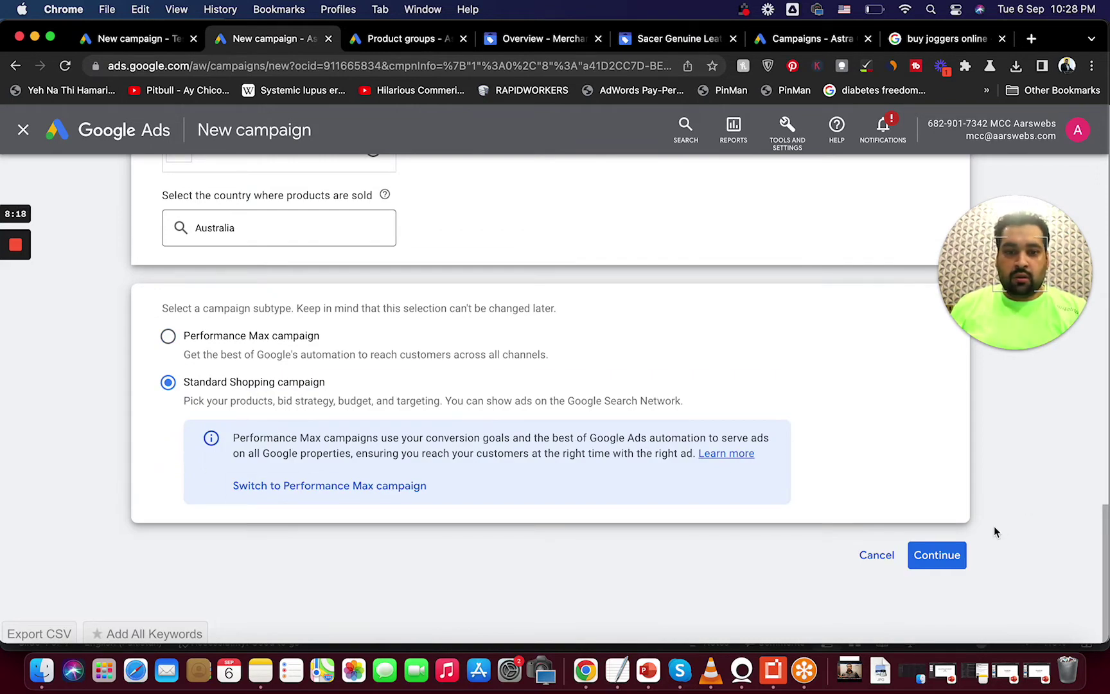
{"action": "left_click", "coordinate": [939, 556]}
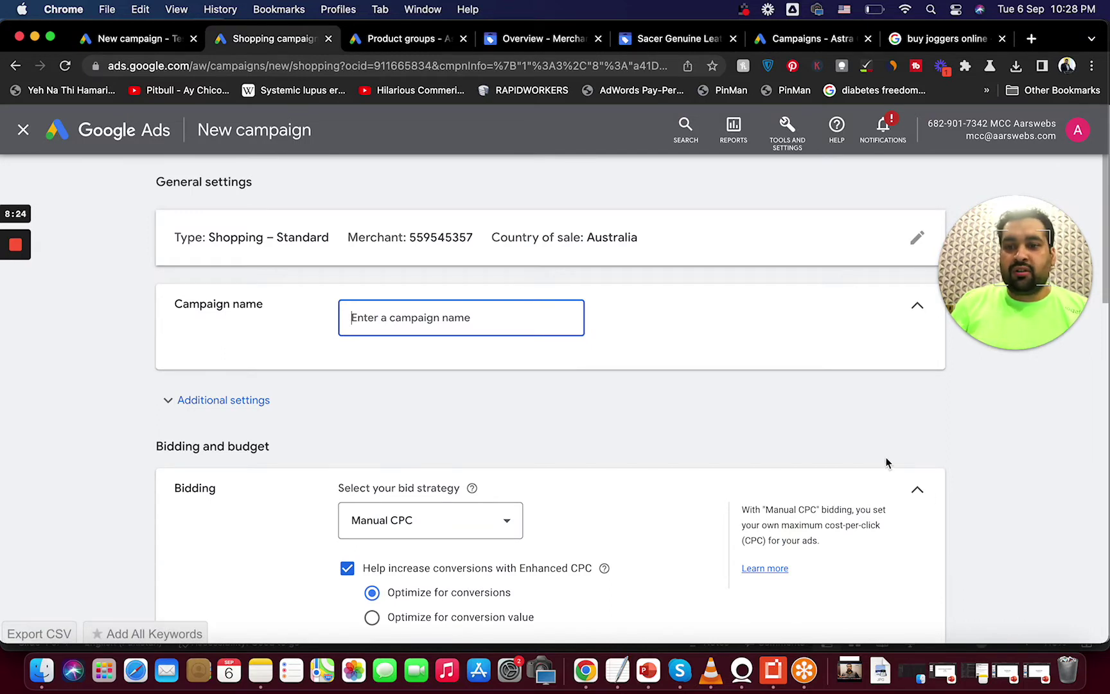
- Name the campaign ABC and set its average daily budget to NZ$200
{"action": "type", "text": "ABC"}
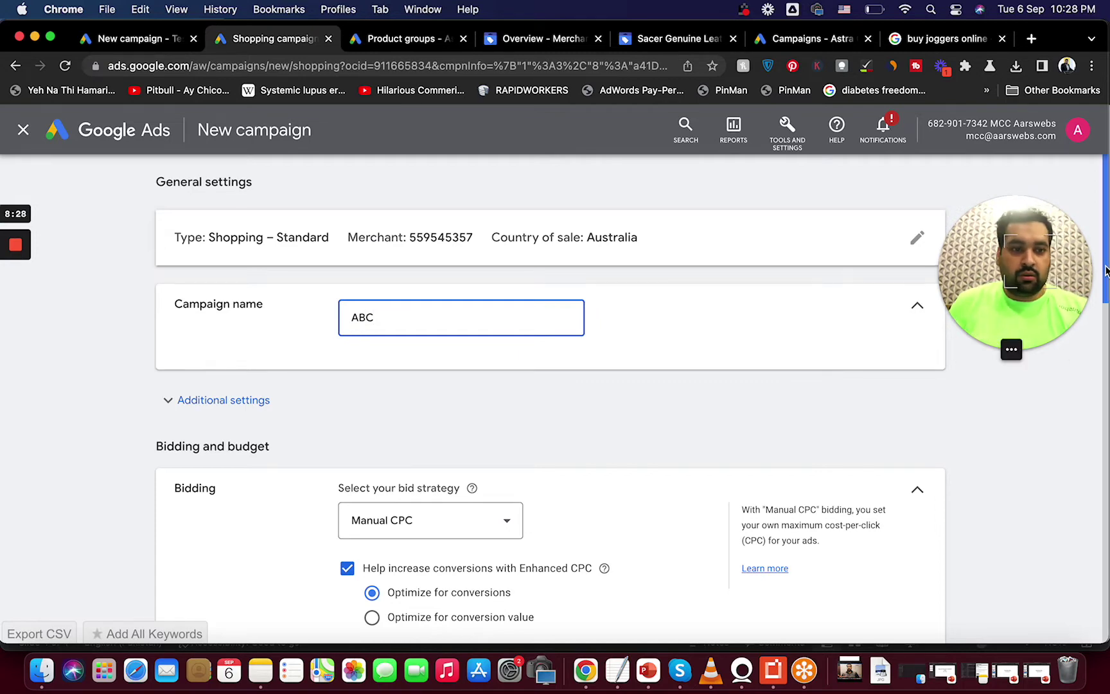
{"action": "left_click_drag", "start_coordinate": [1104, 276], "coordinate": [1102, 353]}
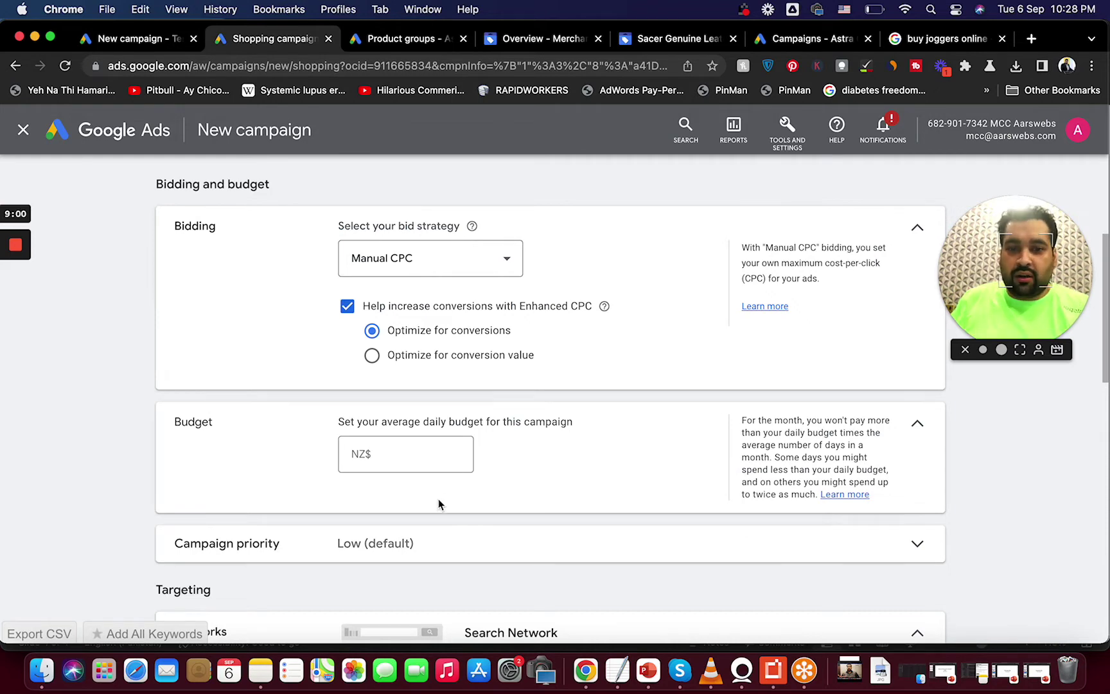
{"action": "left_click", "coordinate": [429, 450]}
{"action": "type", "text": "200"}
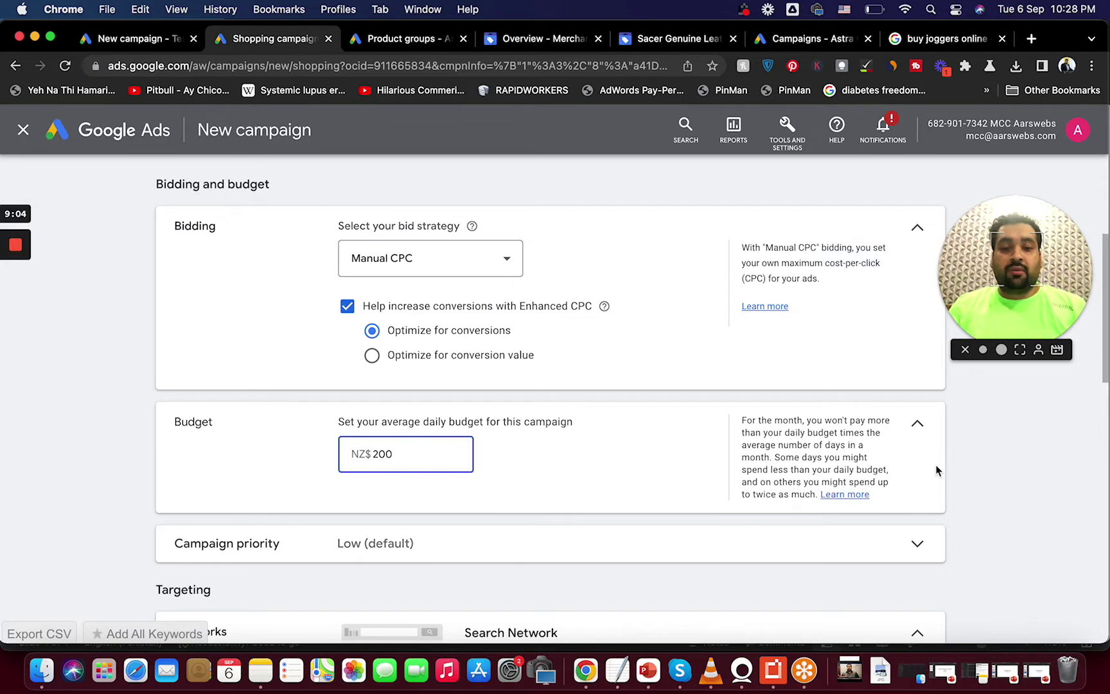
- Open the ProPakistani website in a new tab, search it for "buy joggers" and examine the ads among the search results
{"action": "left_click_drag", "start_coordinate": [1105, 372], "coordinate": [1106, 459]}
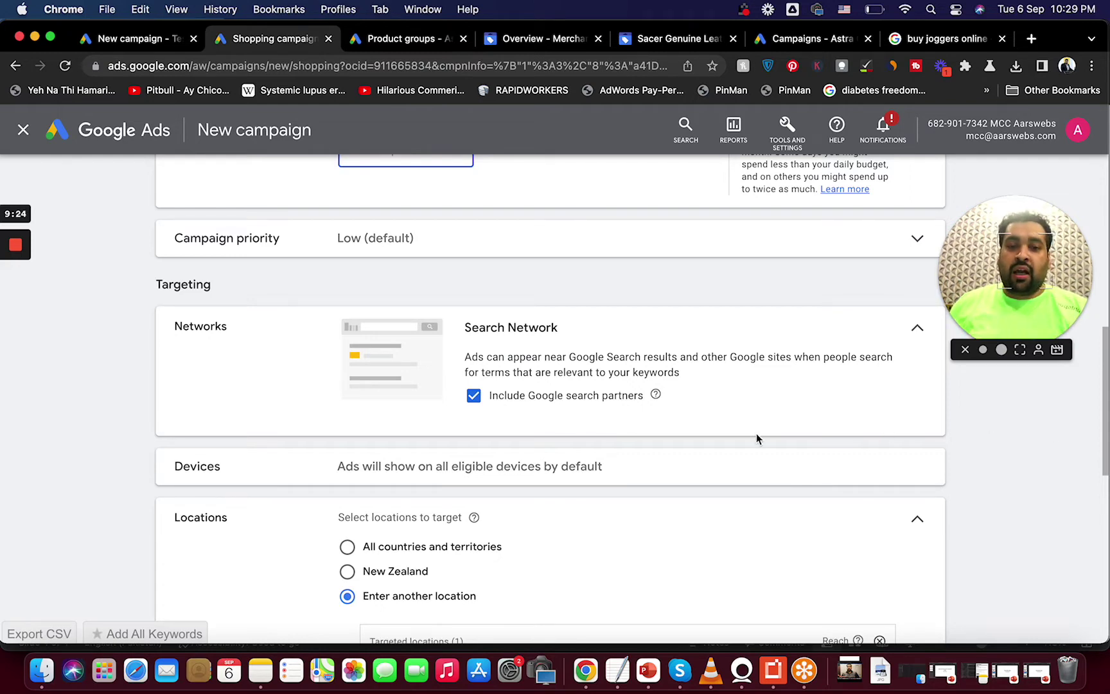
{"action": "left_click", "coordinate": [1033, 40]}
{"action": "type", "text": "pro"}
{"action": "key", "text": "Return"}
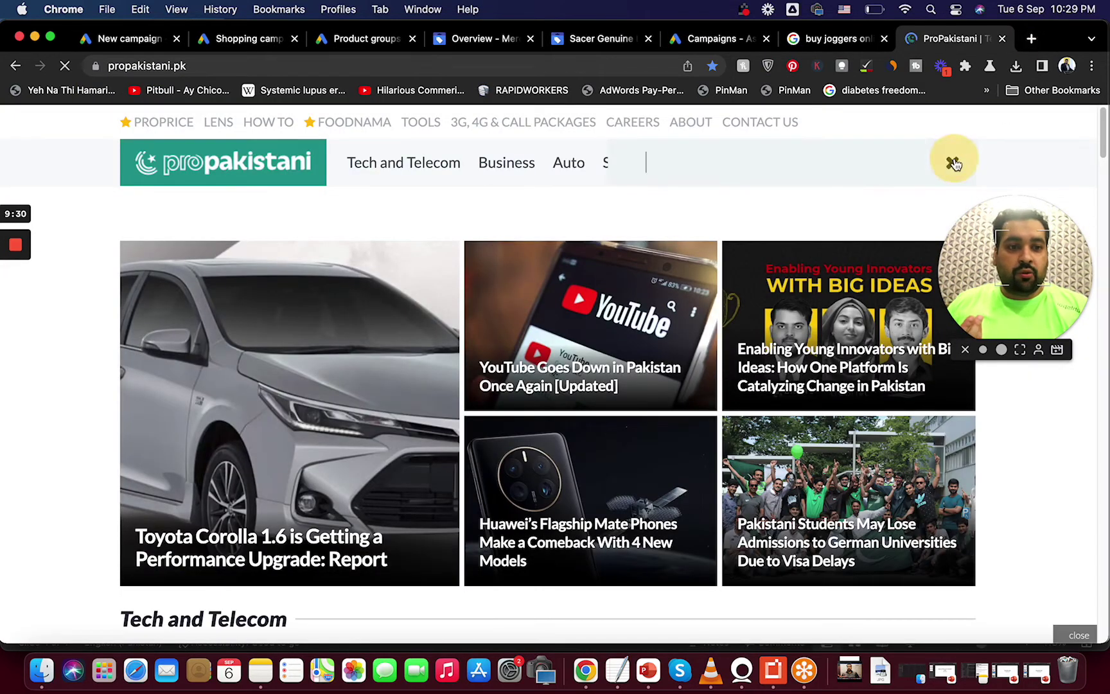
{"action": "left_click", "coordinate": [951, 161]}
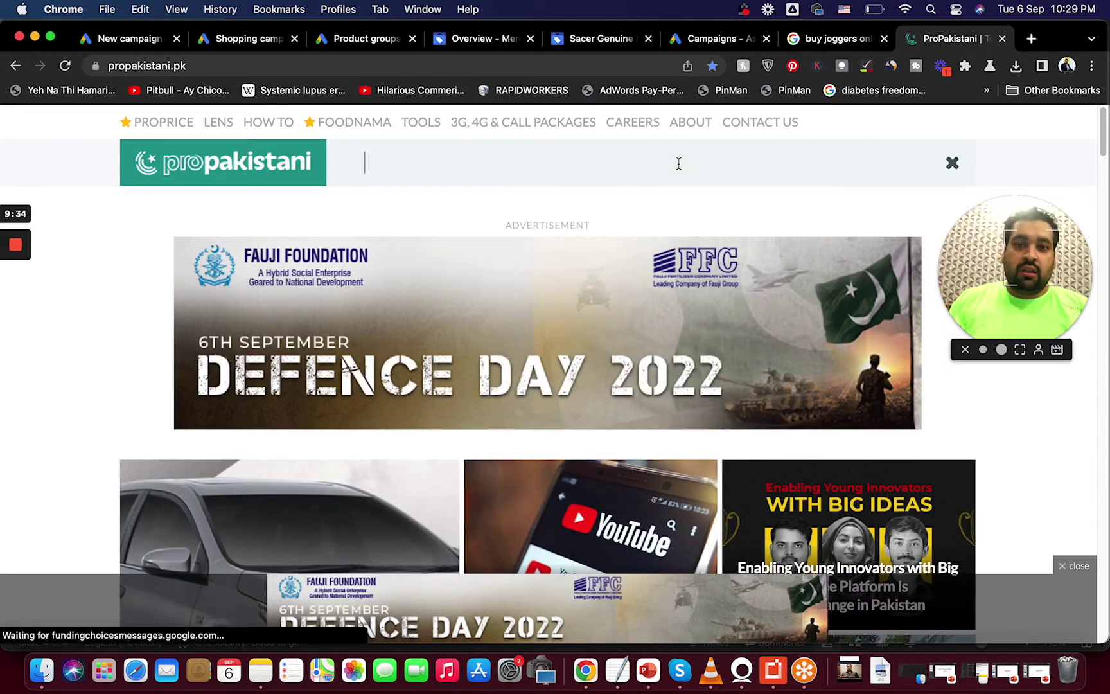
{"action": "type", "text": "buy joggers"}
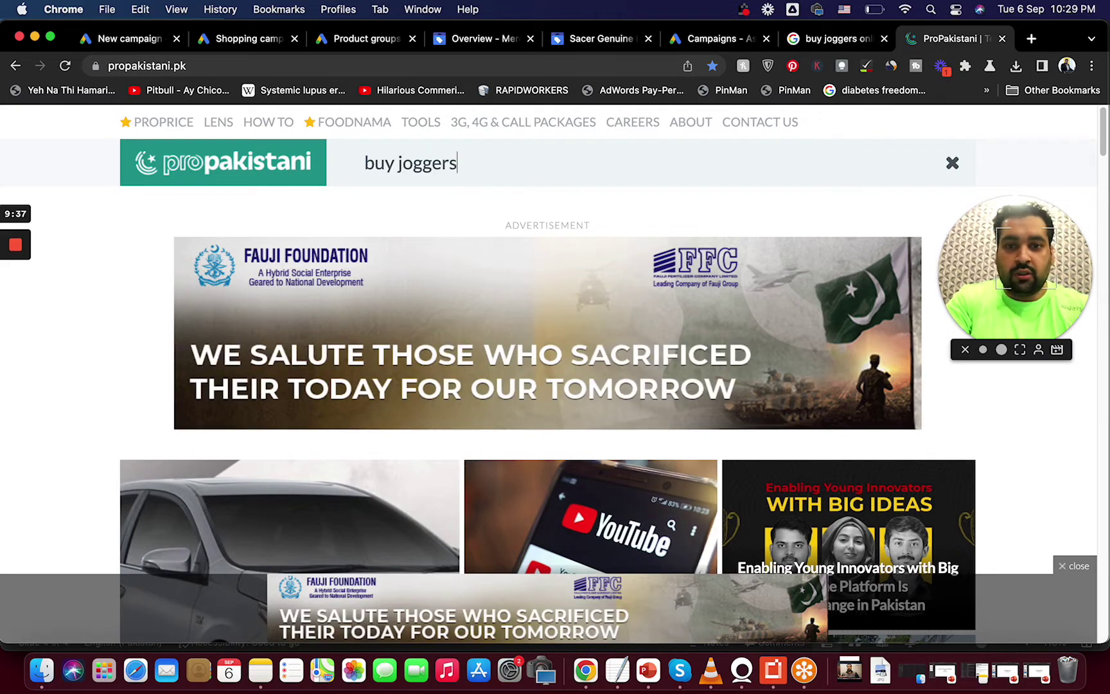
{"action": "key", "text": "Return"}
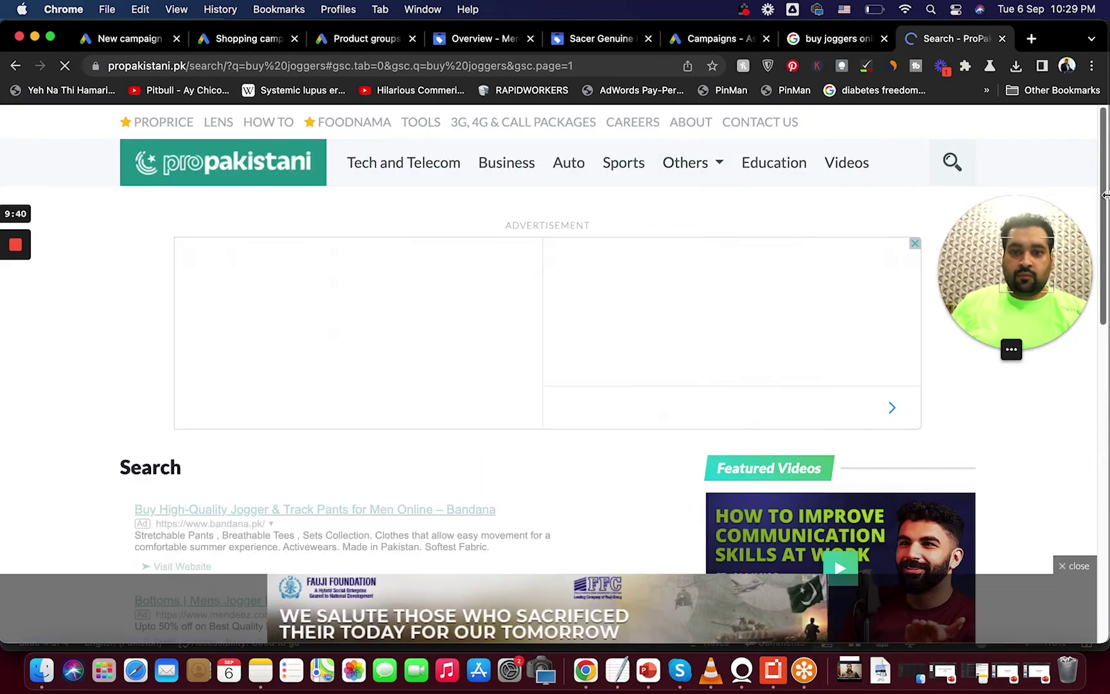
{"action": "scroll", "coordinate": [1102, 257], "scroll_direction": "down", "scroll_amount": 4}
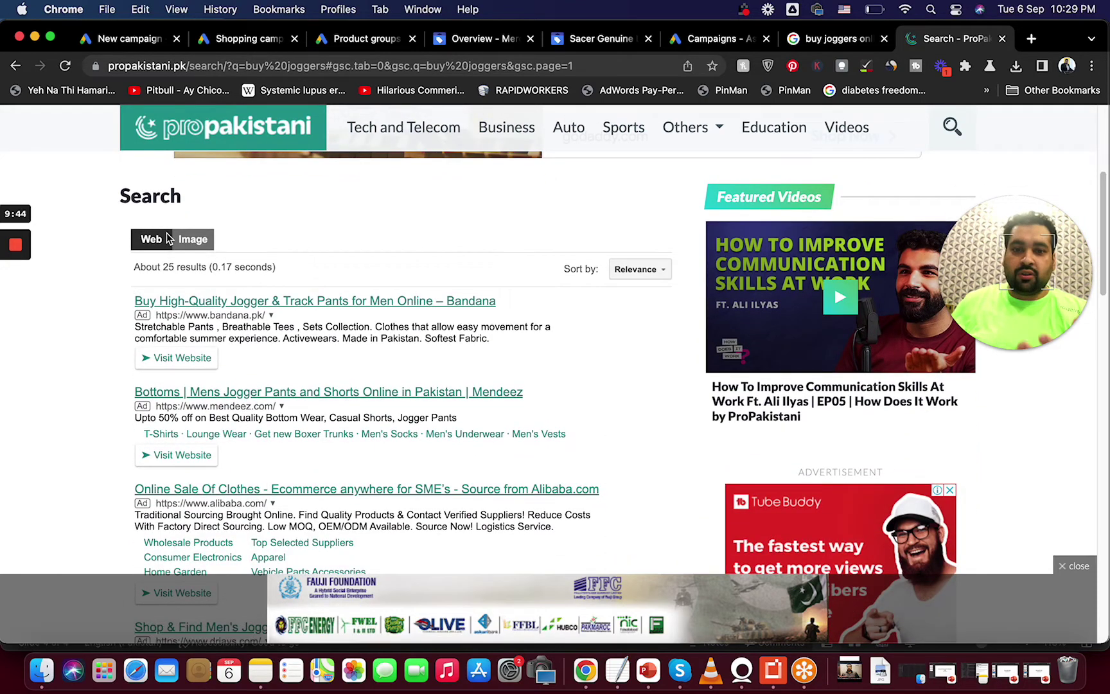
{"action": "scroll", "coordinate": [1103, 257], "scroll_direction": "down", "scroll_amount": 2}
{"action": "left_click_drag", "start_coordinate": [1102, 257], "coordinate": [1102, 226]}
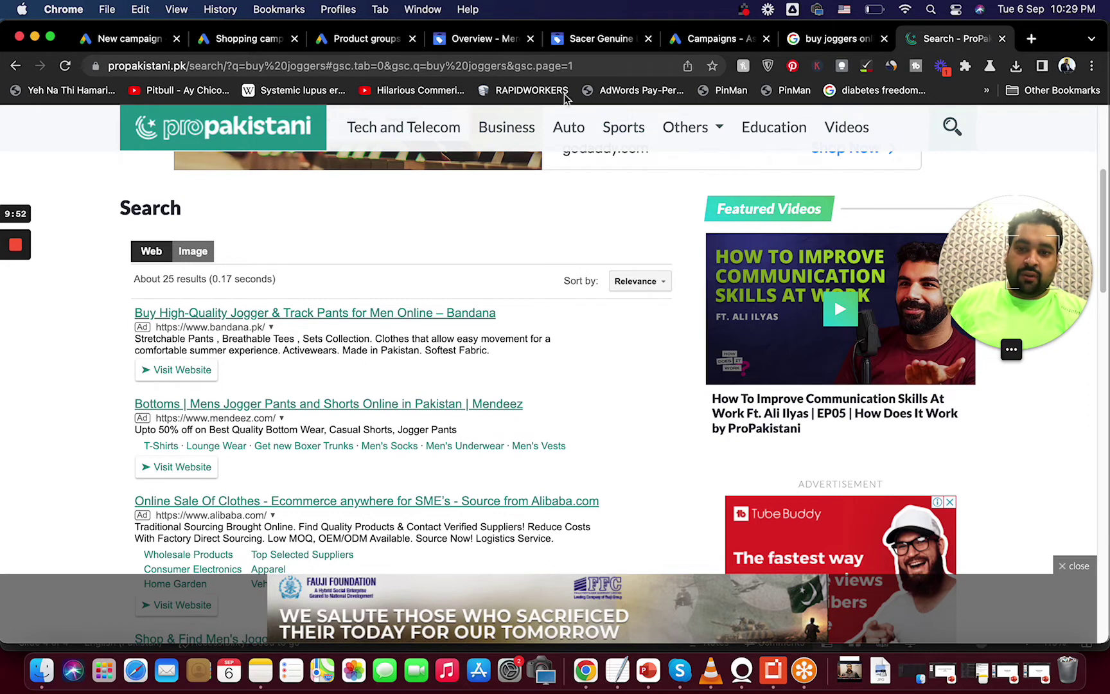
- Return to the Shopping campaign setup, exclude Google search partners from the networks and review the location targeting
{"action": "left_click", "coordinate": [253, 38]}
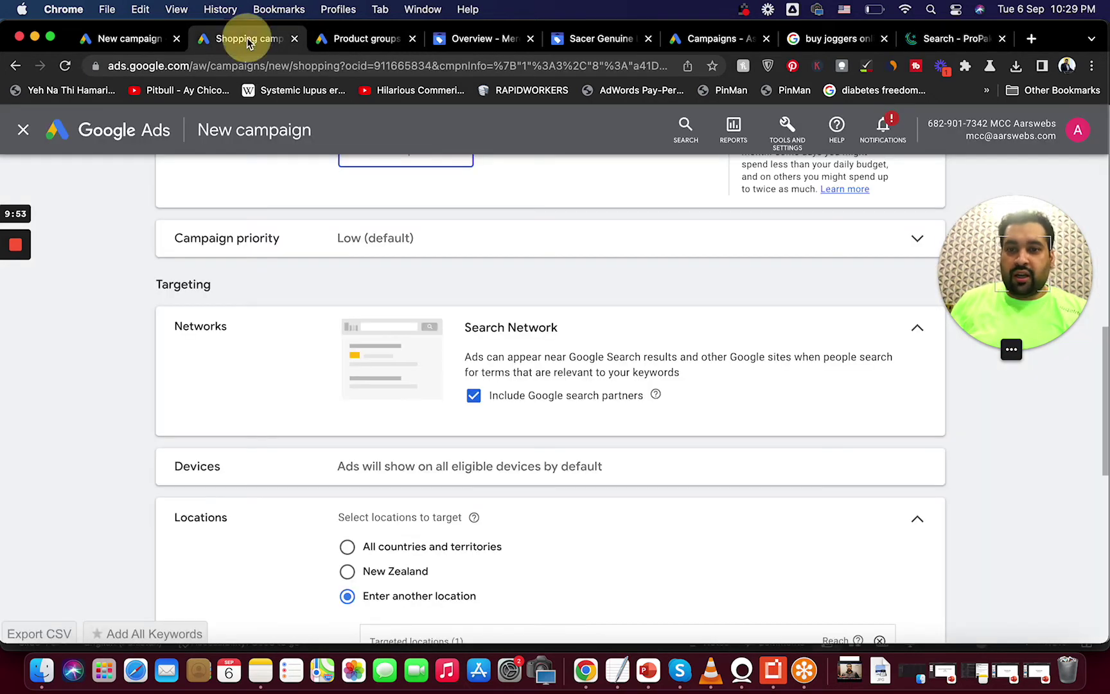
{"action": "left_click", "coordinate": [476, 399]}
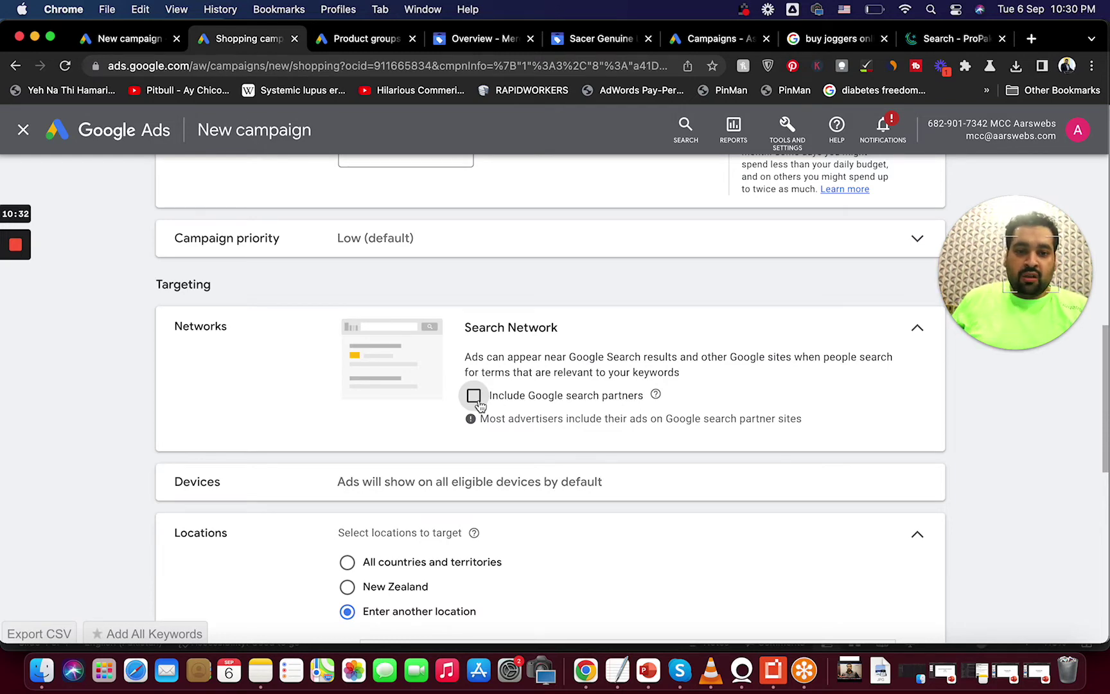
{"action": "left_click_drag", "start_coordinate": [1104, 410], "coordinate": [1105, 465]}
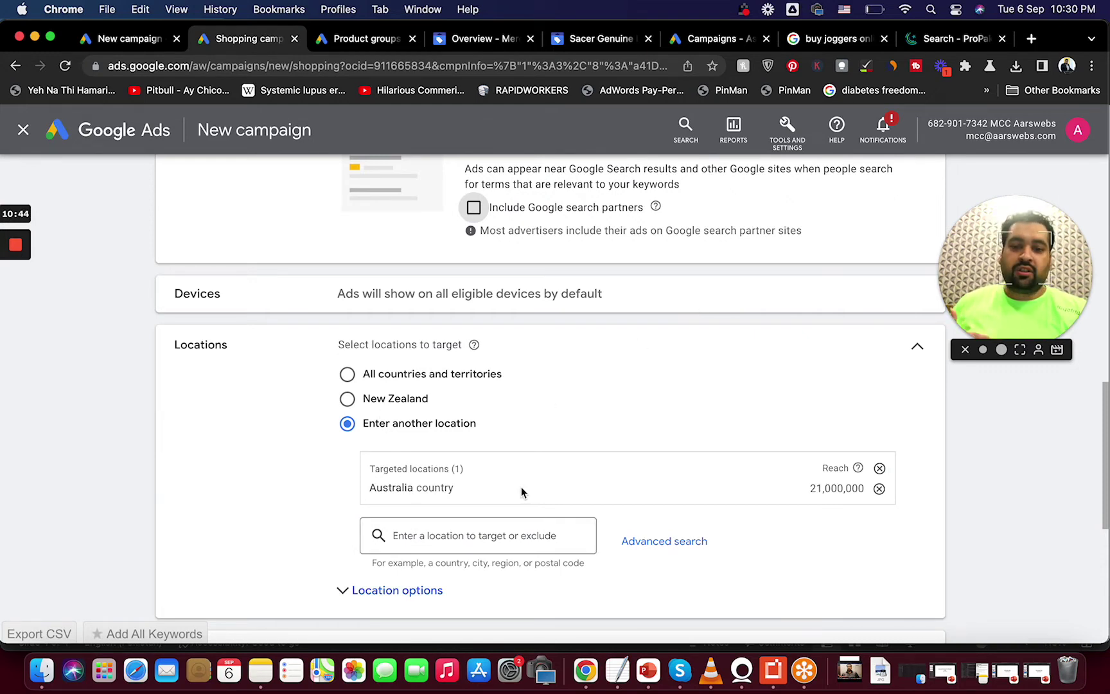
{"action": "left_click_drag", "start_coordinate": [1104, 451], "coordinate": [1105, 473]}
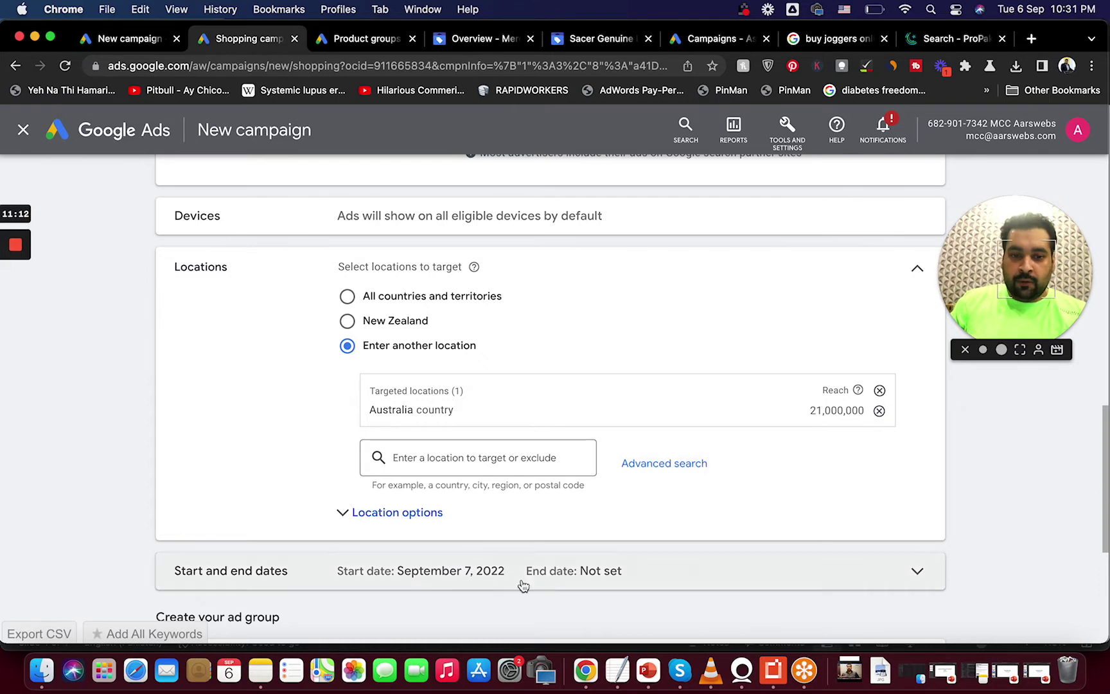
- Set the ad group's cost-per-click bid to NZ$2.22 and create the campaign
{"action": "left_click_drag", "start_coordinate": [1106, 424], "coordinate": [1106, 545]}
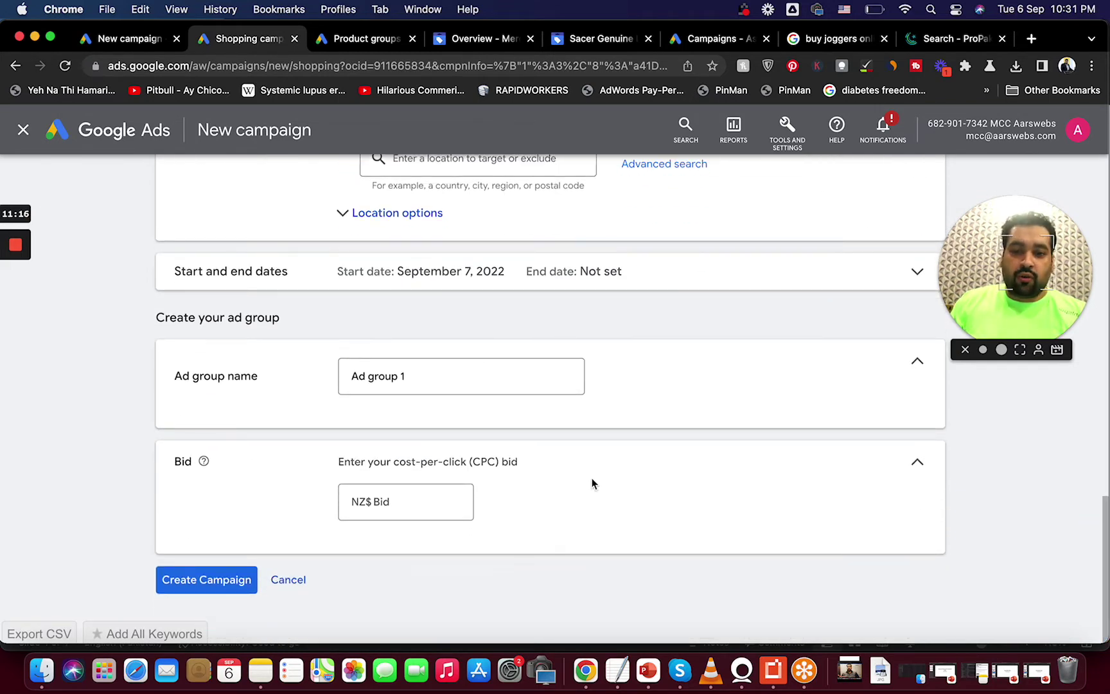
{"action": "left_click", "coordinate": [397, 507]}
{"action": "type", "text": "2.22"}
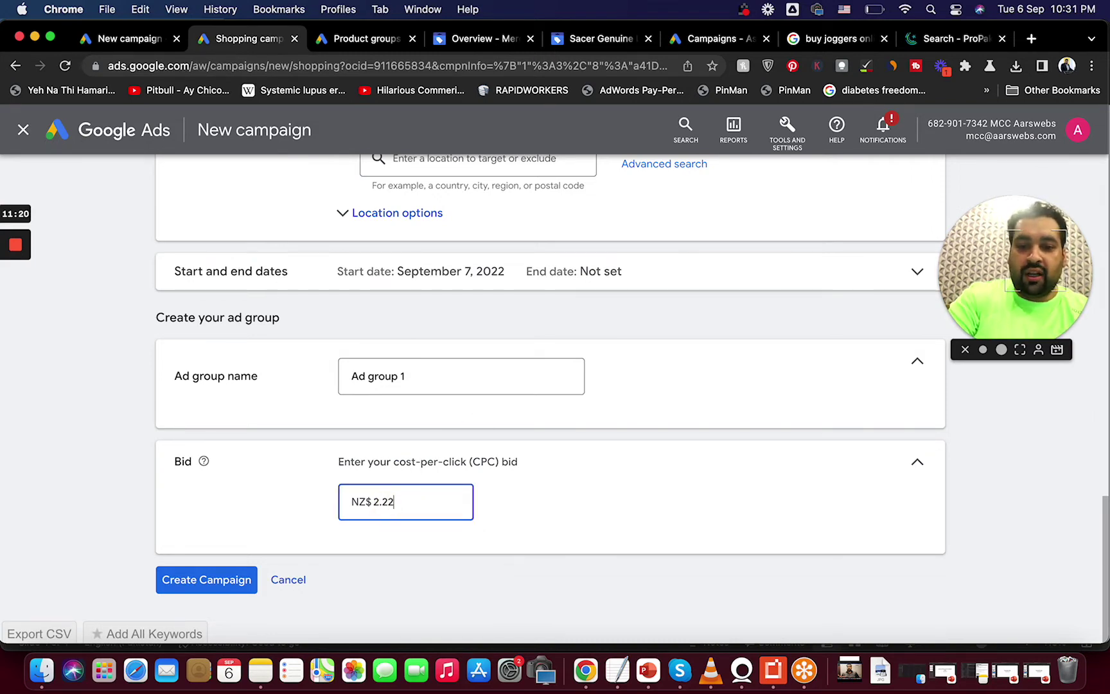
{"action": "left_click", "coordinate": [200, 583]}
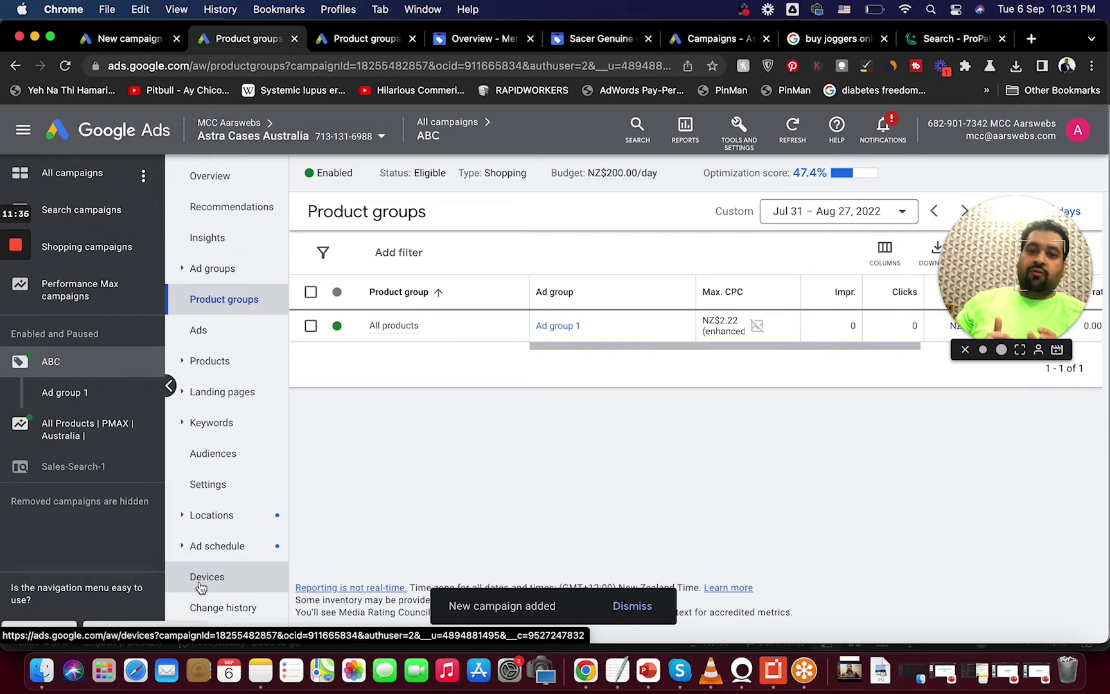
- Look through the ABC campaign's product list down to the total
{"action": "left_click", "coordinate": [200, 364]}
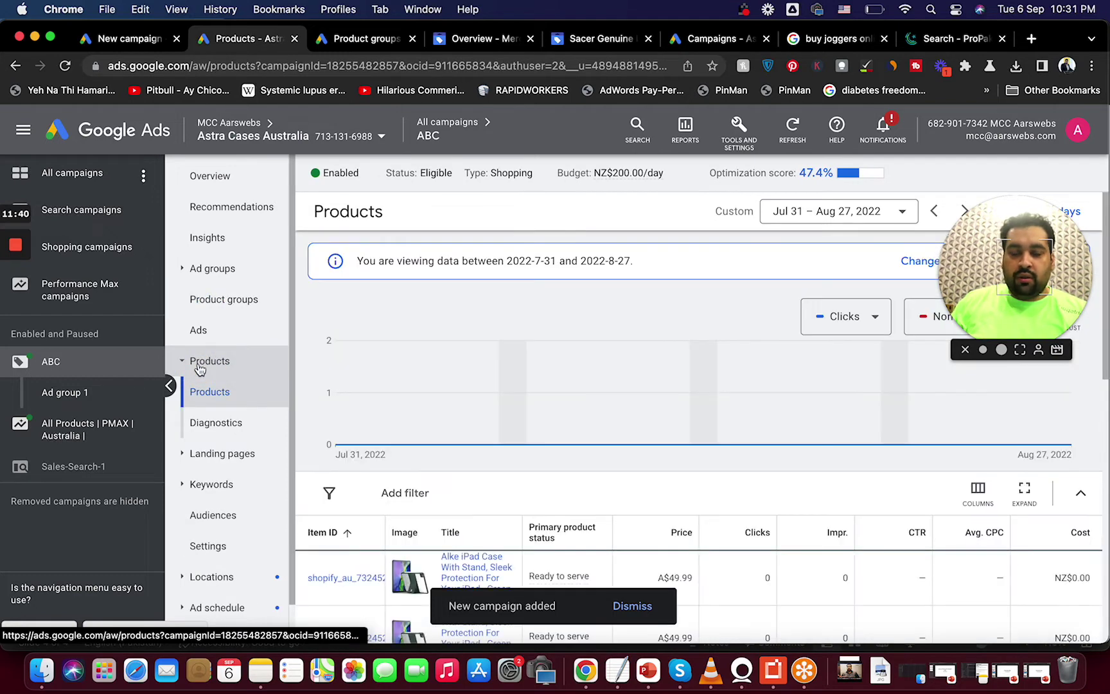
{"action": "scroll", "coordinate": [1105, 206], "scroll_direction": "down", "scroll_amount": 10}
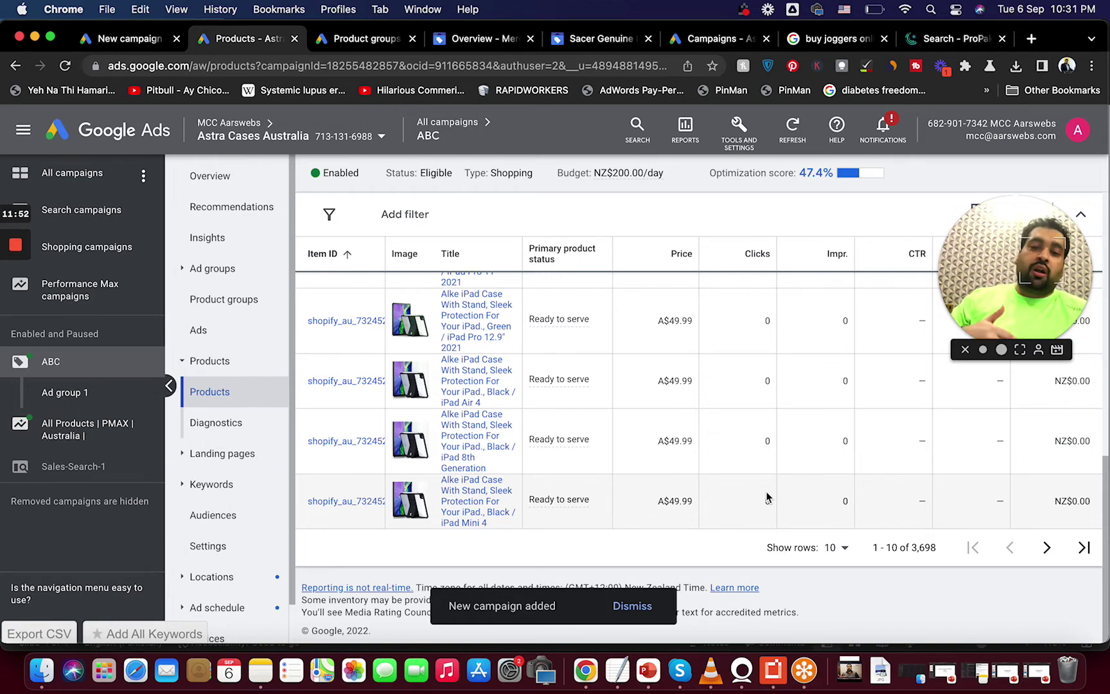
- Start subdividing the All products group of the ABC campaign and examine the product types, trying out a selection of mobile phone cases and clearing it
{"action": "left_click", "coordinate": [257, 307]}
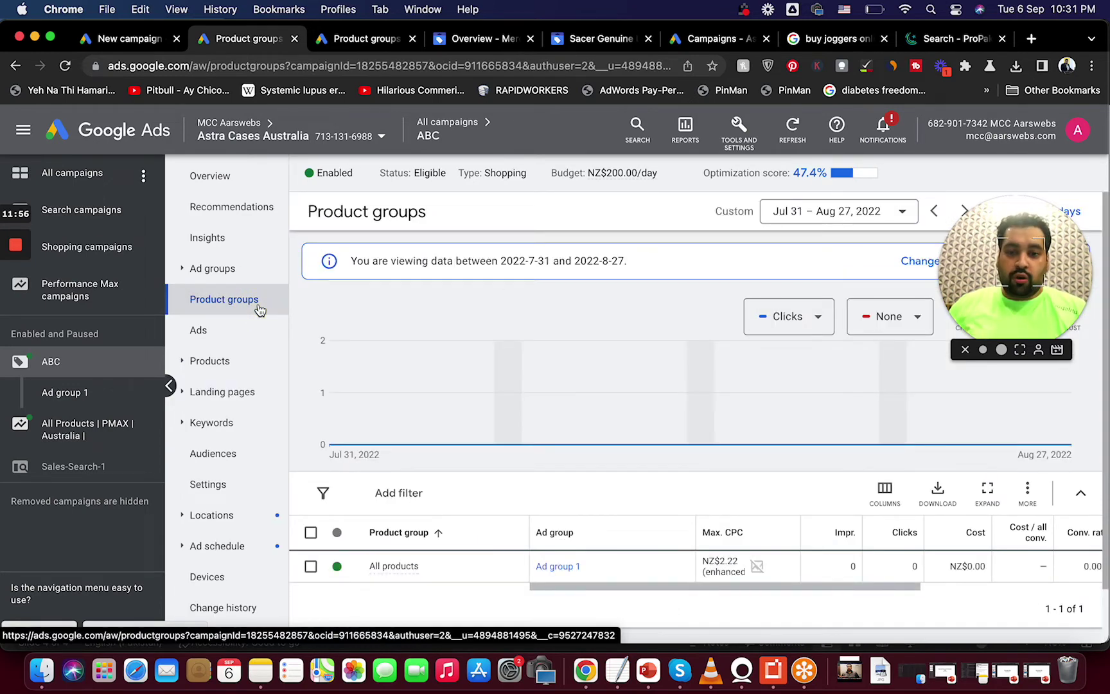
{"action": "scroll", "coordinate": [454, 524], "scroll_direction": "down", "scroll_amount": 2}
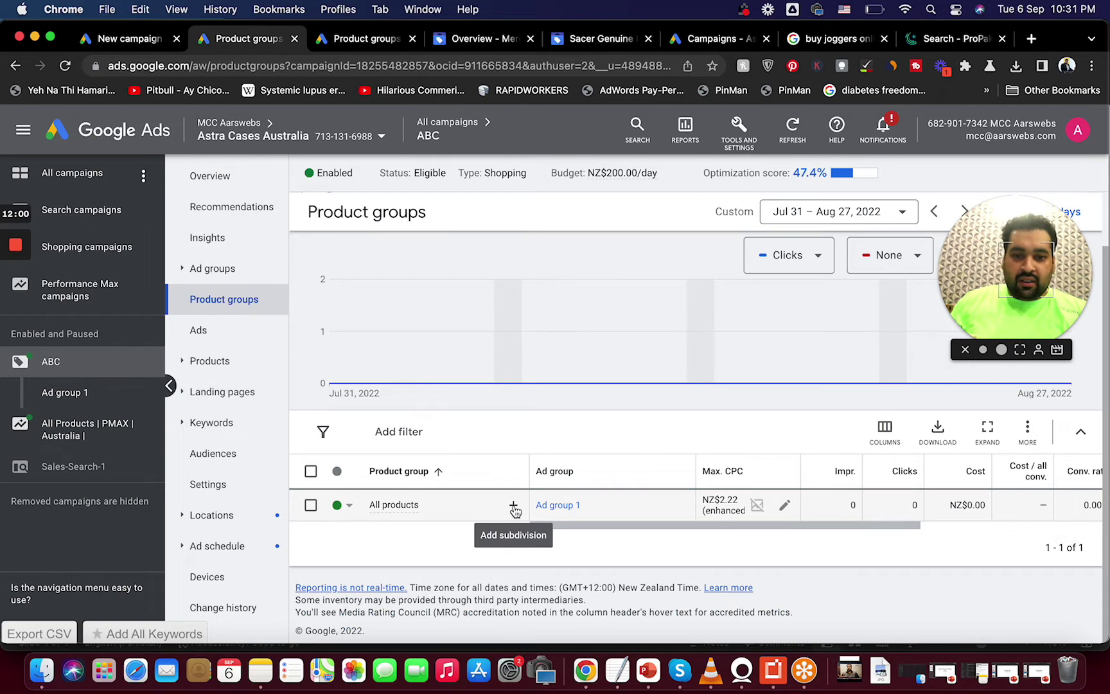
{"action": "left_click", "coordinate": [513, 507]}
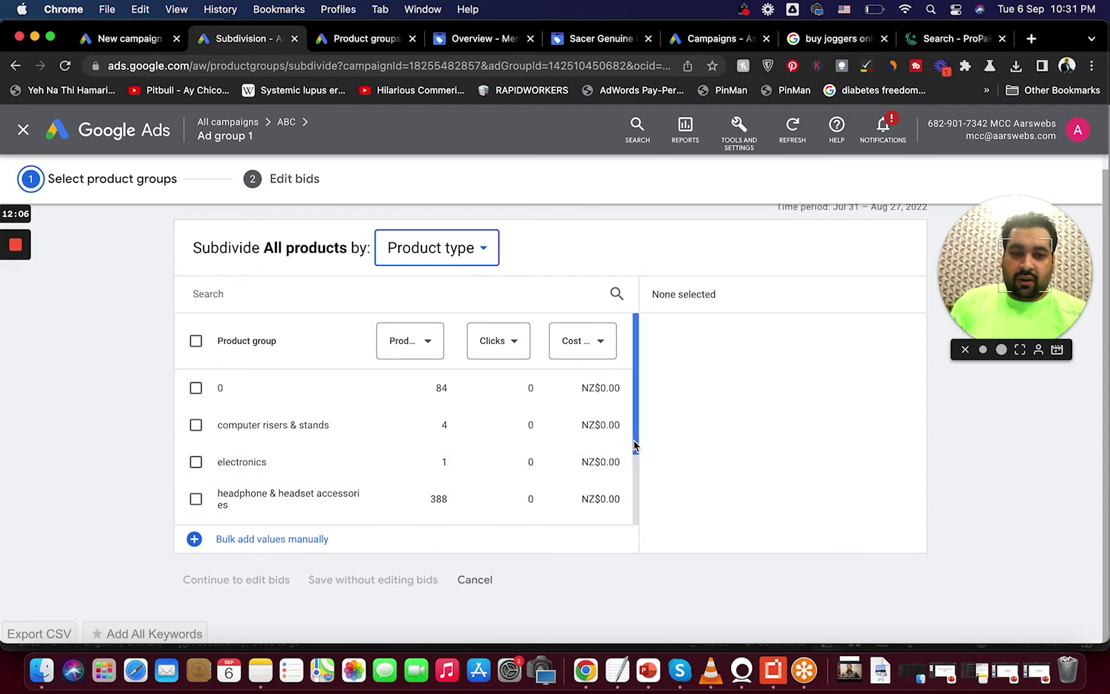
{"action": "left_click_drag", "start_coordinate": [634, 440], "coordinate": [630, 531]}
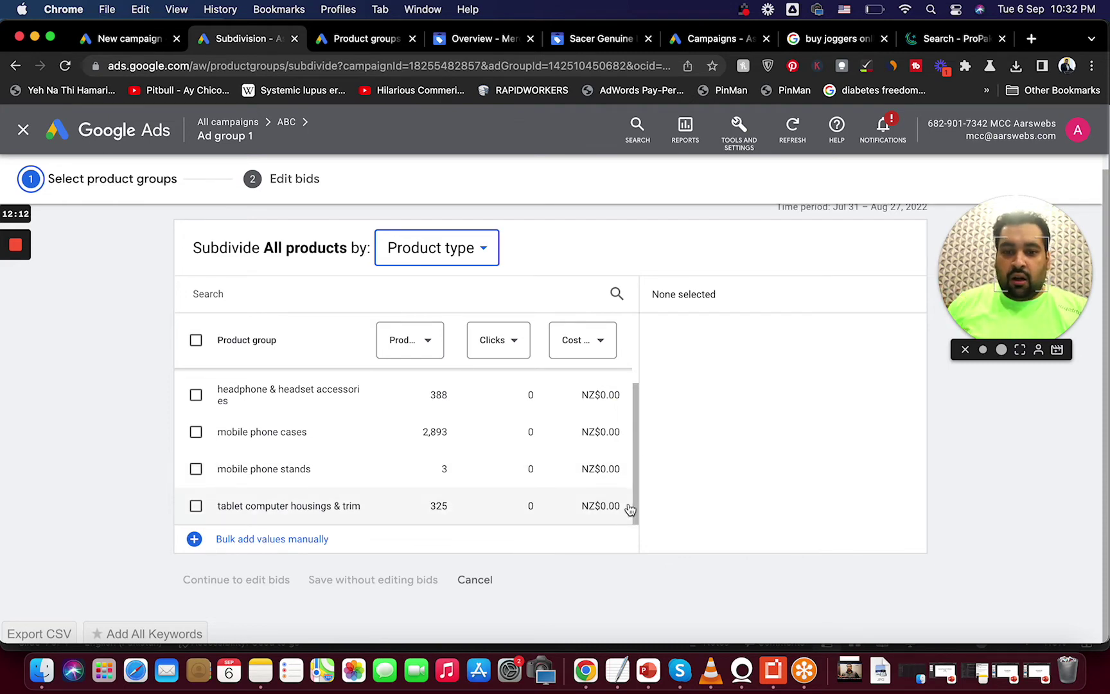
{"action": "left_click_drag", "start_coordinate": [631, 509], "coordinate": [634, 417]}
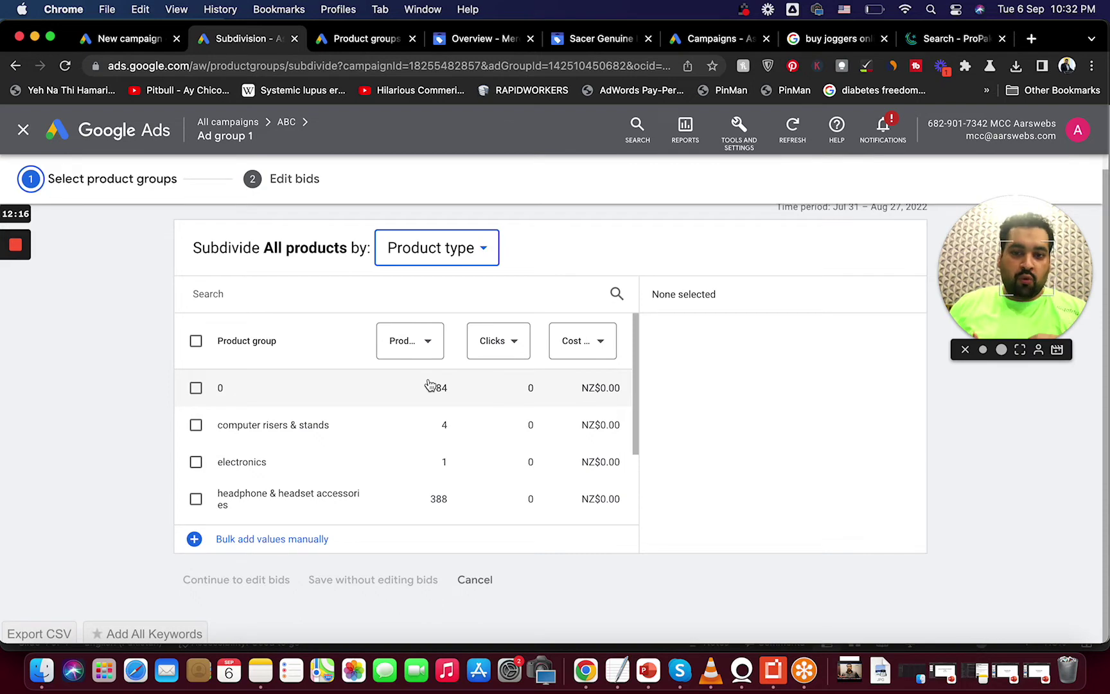
{"action": "left_click_drag", "start_coordinate": [637, 391], "coordinate": [633, 501]}
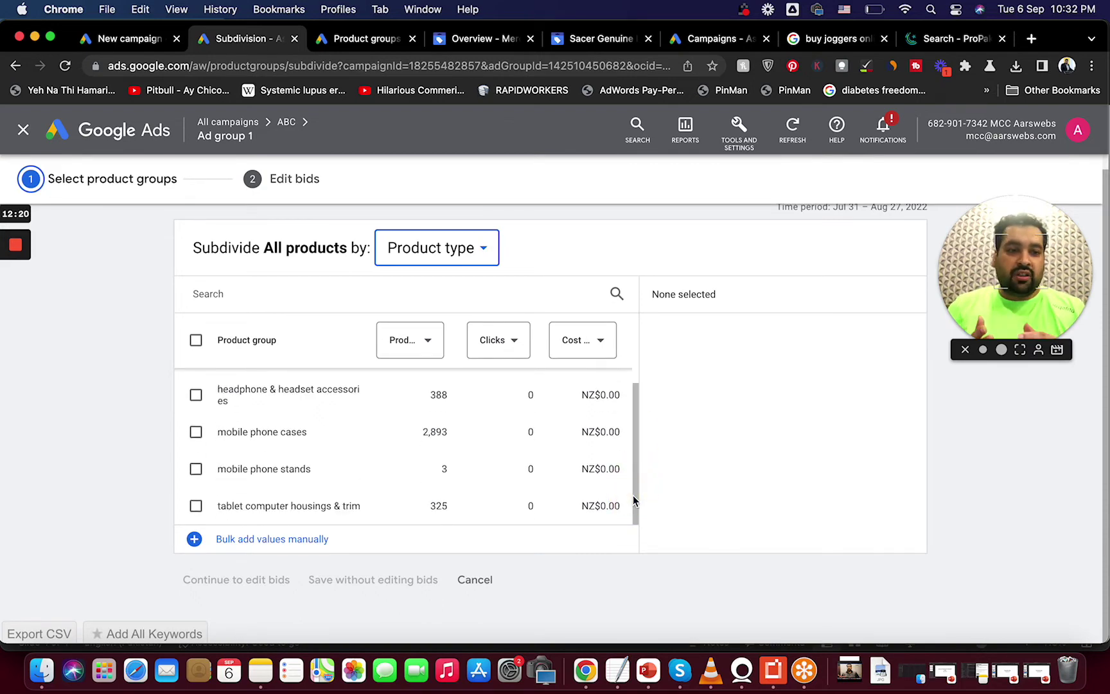
{"action": "left_click", "coordinate": [196, 433]}
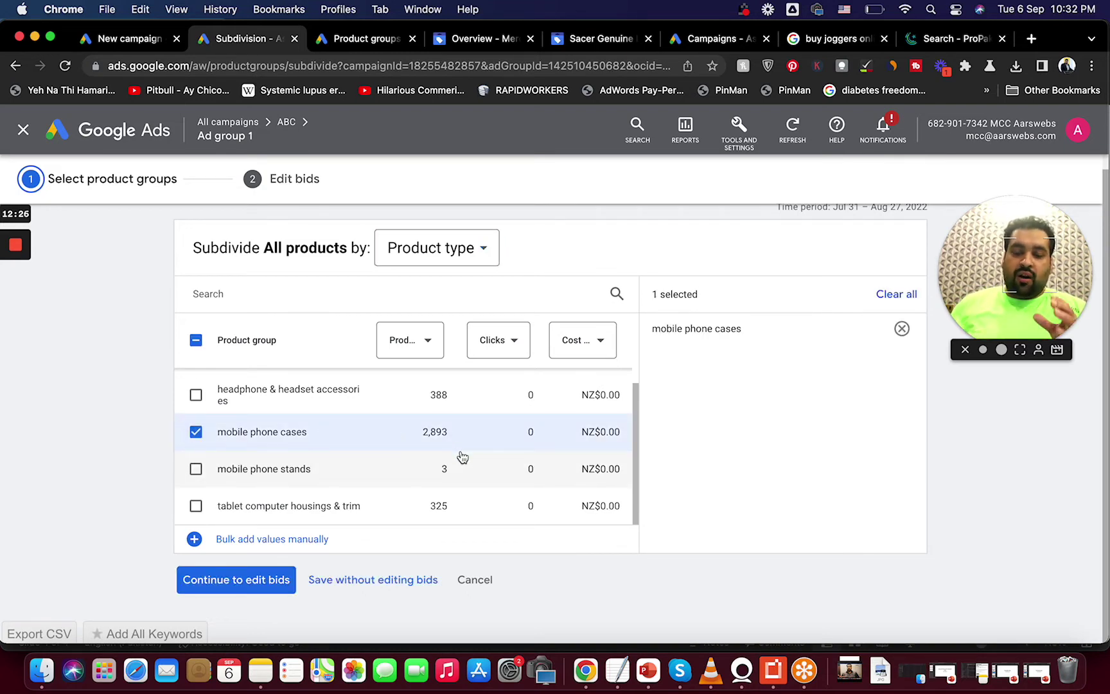
{"action": "left_click", "coordinate": [195, 432]}
- Subdivide by Item ID, selecting the Alke iPad cases Green / iPad Pro 12.9 2021, Black / iPad Air 4 and Black / iPad Pro 12.9 2020, and continue to bids
{"action": "left_click", "coordinate": [429, 263]}
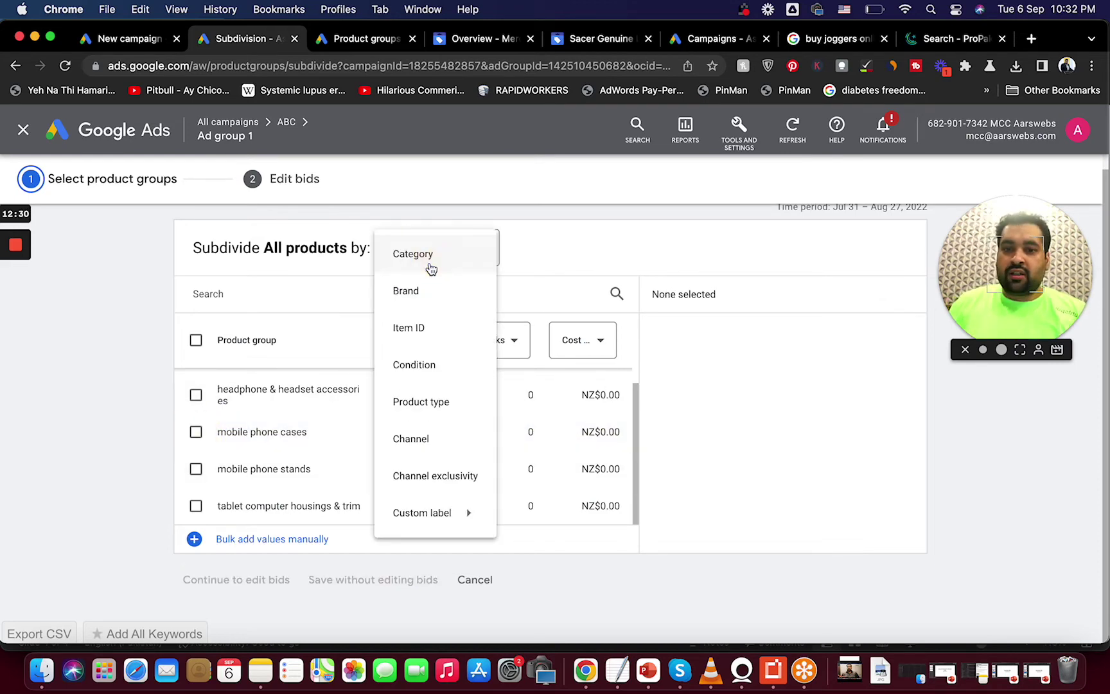
{"action": "left_click", "coordinate": [417, 328]}
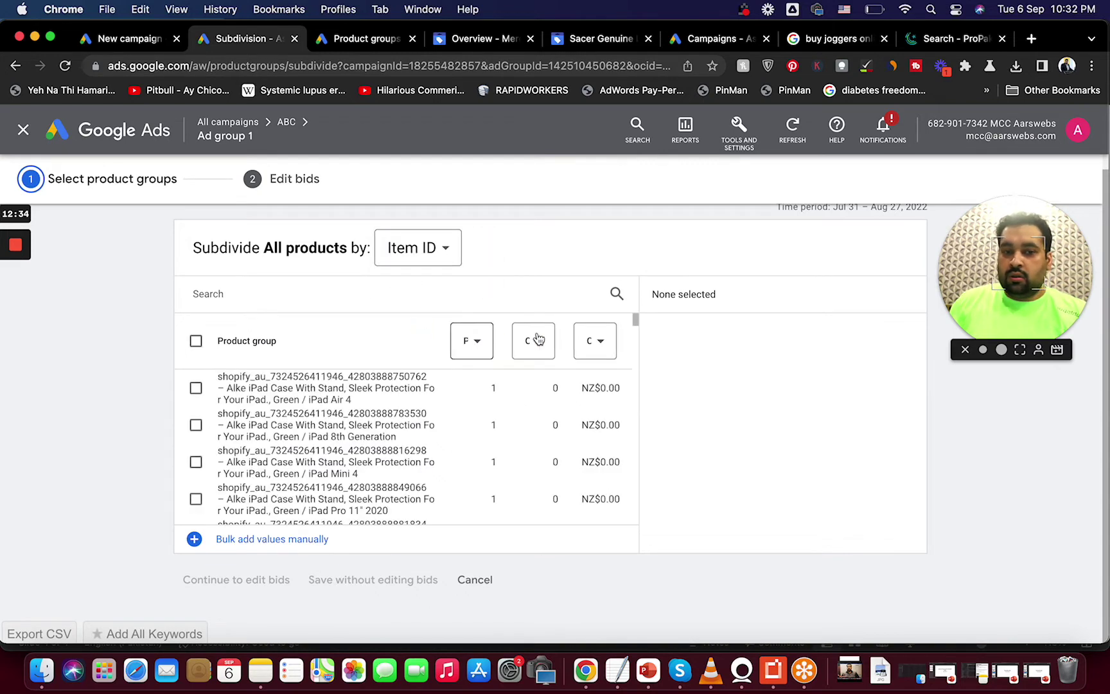
{"action": "left_click_drag", "start_coordinate": [634, 318], "coordinate": [636, 330]}
{"action": "left_click", "coordinate": [196, 444]}
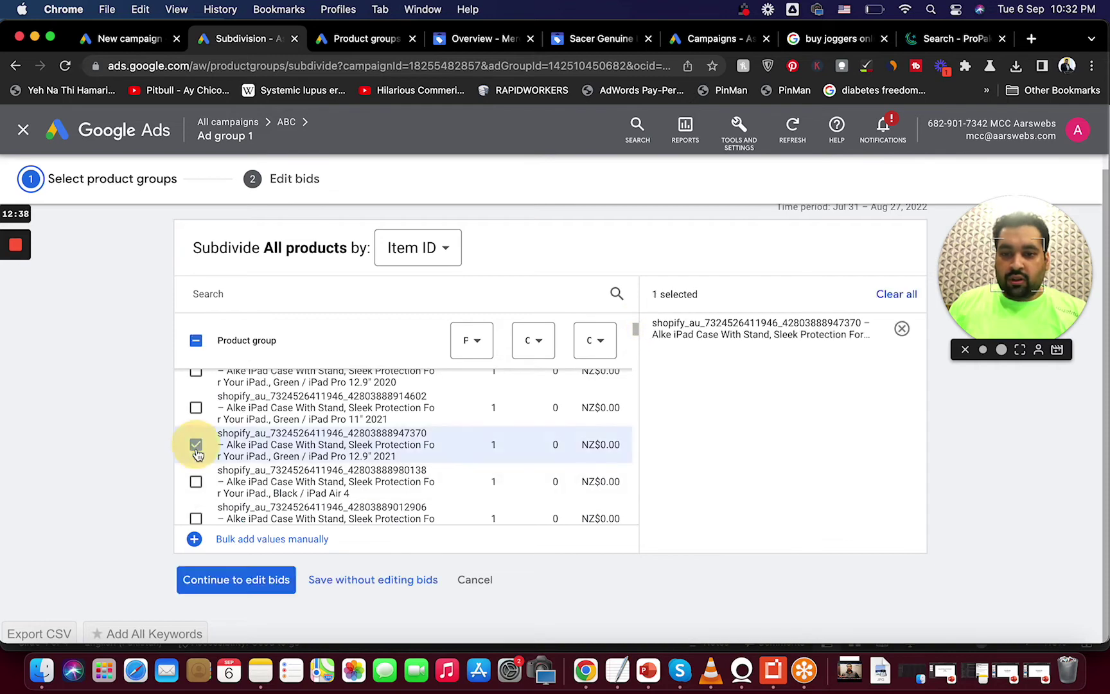
{"action": "left_click", "coordinate": [196, 482]}
{"action": "left_click_drag", "start_coordinate": [636, 325], "coordinate": [636, 348]}
{"action": "left_click", "coordinate": [196, 445]}
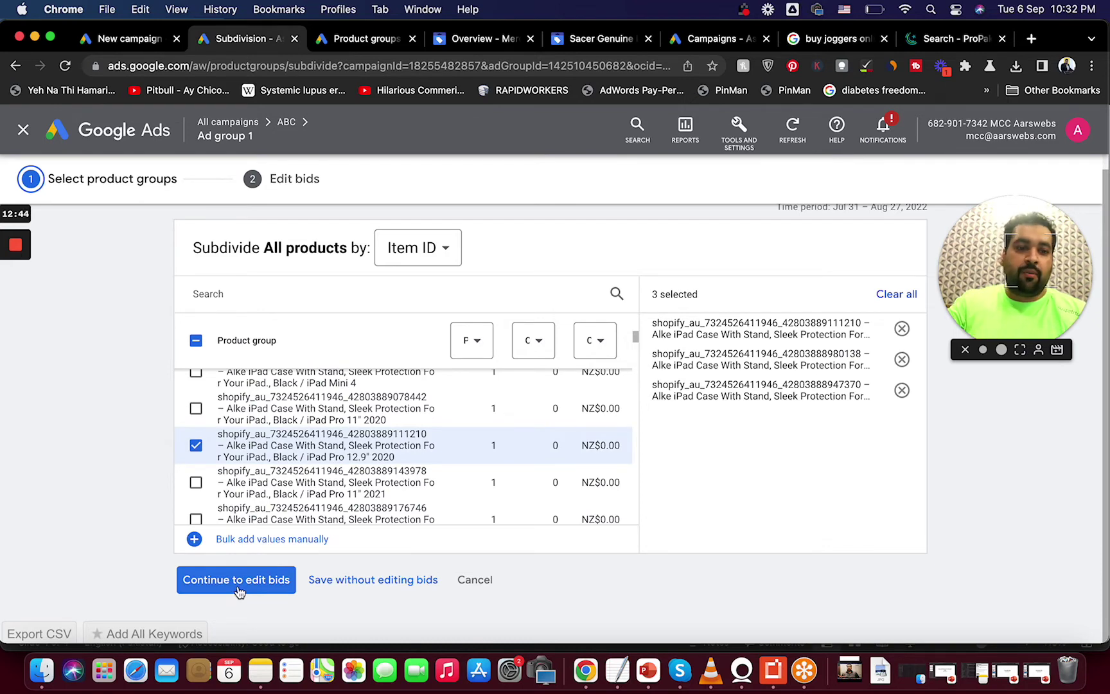
{"action": "left_click", "coordinate": [237, 588]}
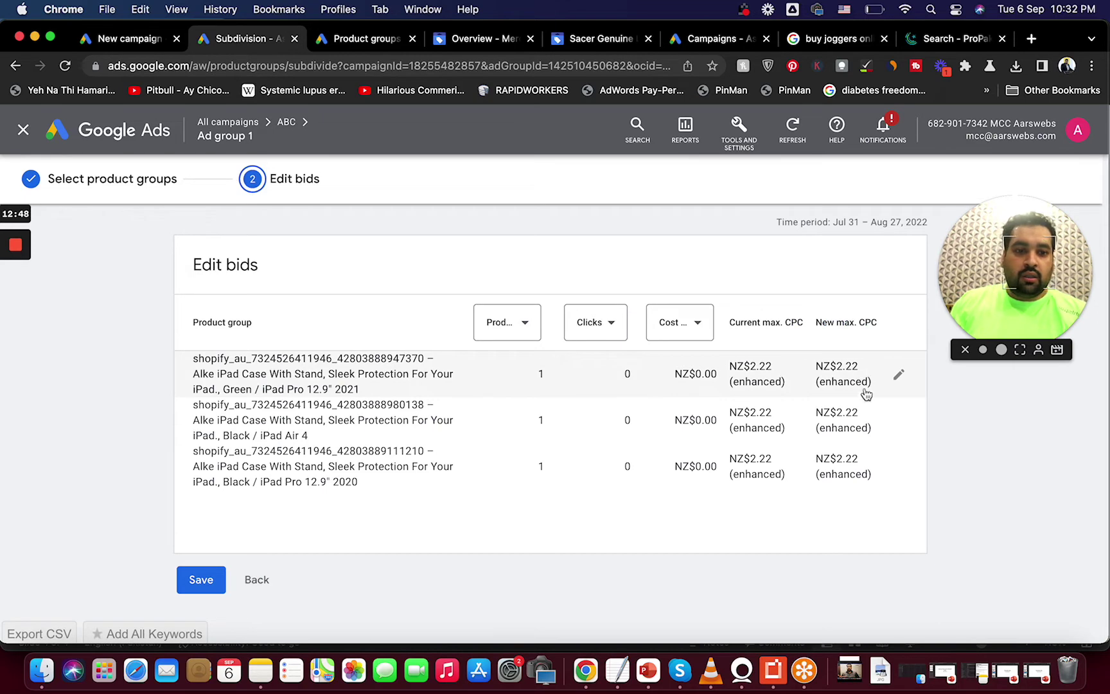
- Save the three iPad case product groups with their NZ$2.22 max. CPC bids and review the product groups table
{"action": "left_click", "coordinate": [199, 580]}
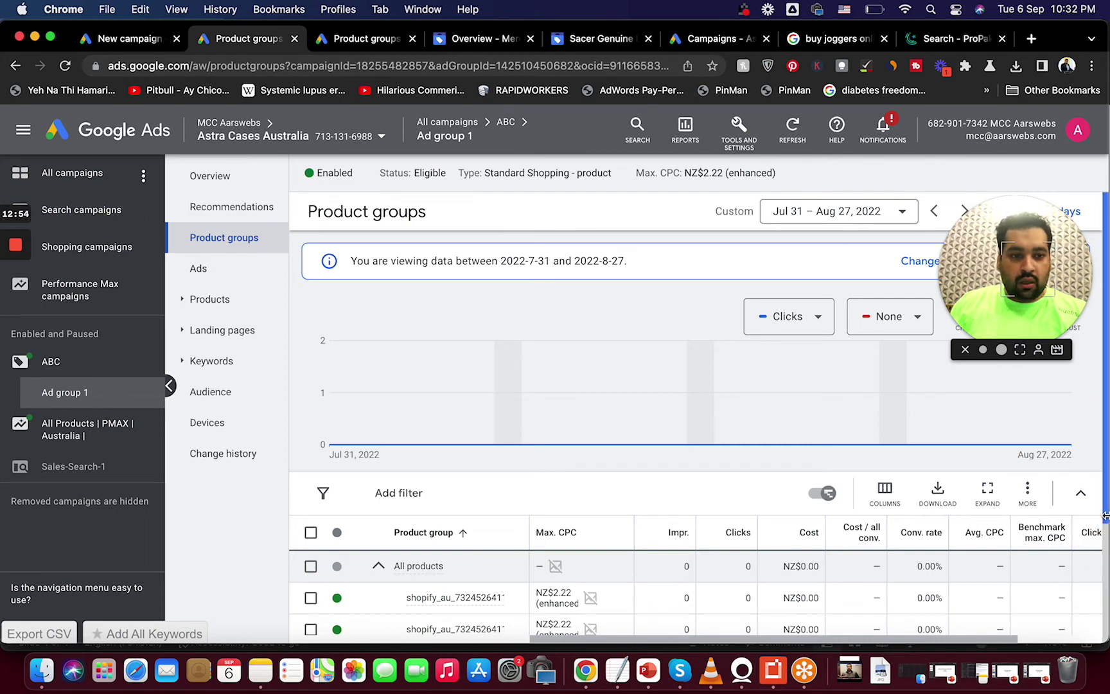
{"action": "scroll", "coordinate": [1105, 586], "scroll_direction": "down", "scroll_amount": 2}
{"action": "scroll", "coordinate": [1104, 586], "scroll_direction": "down", "scroll_amount": 2}
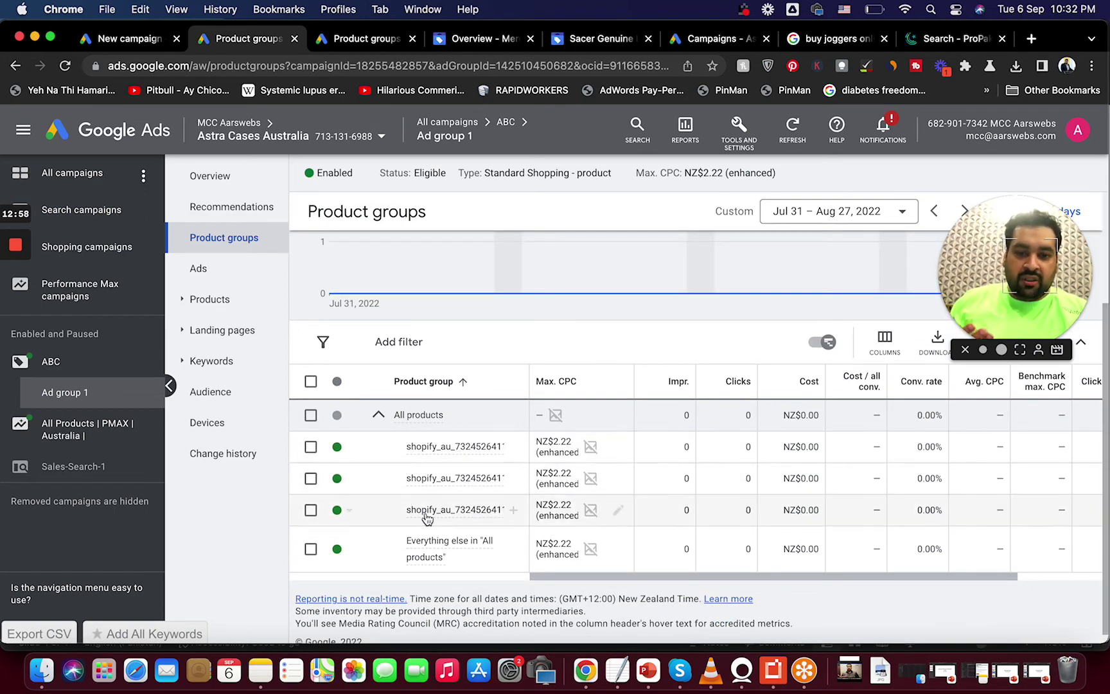
{"action": "mouse_move", "coordinate": [428, 519]}
{"action": "mouse_move", "coordinate": [414, 550]}
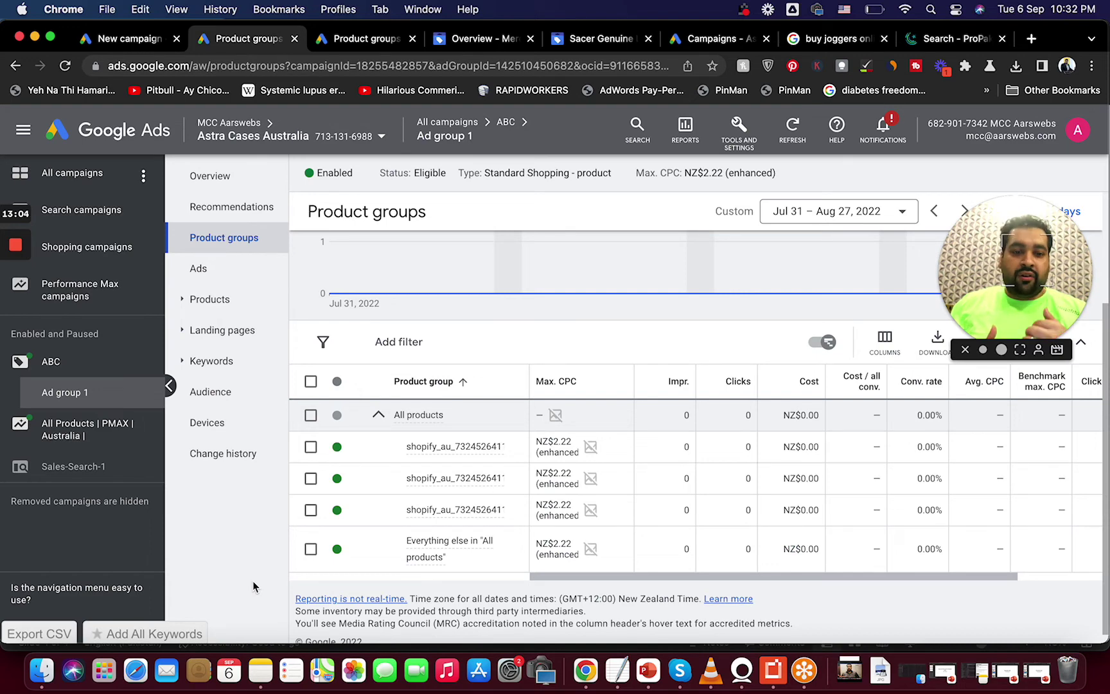
- Exclude the "Everything else in All products" group from bidding, save the change and check the product groups table
{"action": "mouse_move", "coordinate": [554, 550]}
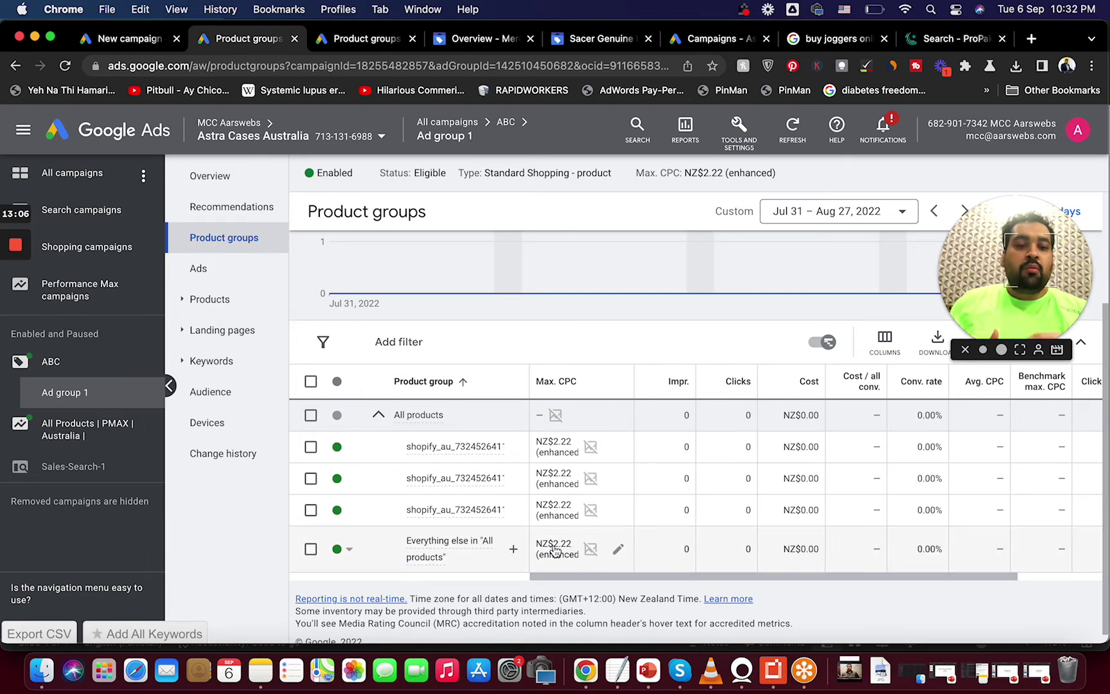
{"action": "left_click", "coordinate": [556, 551]}
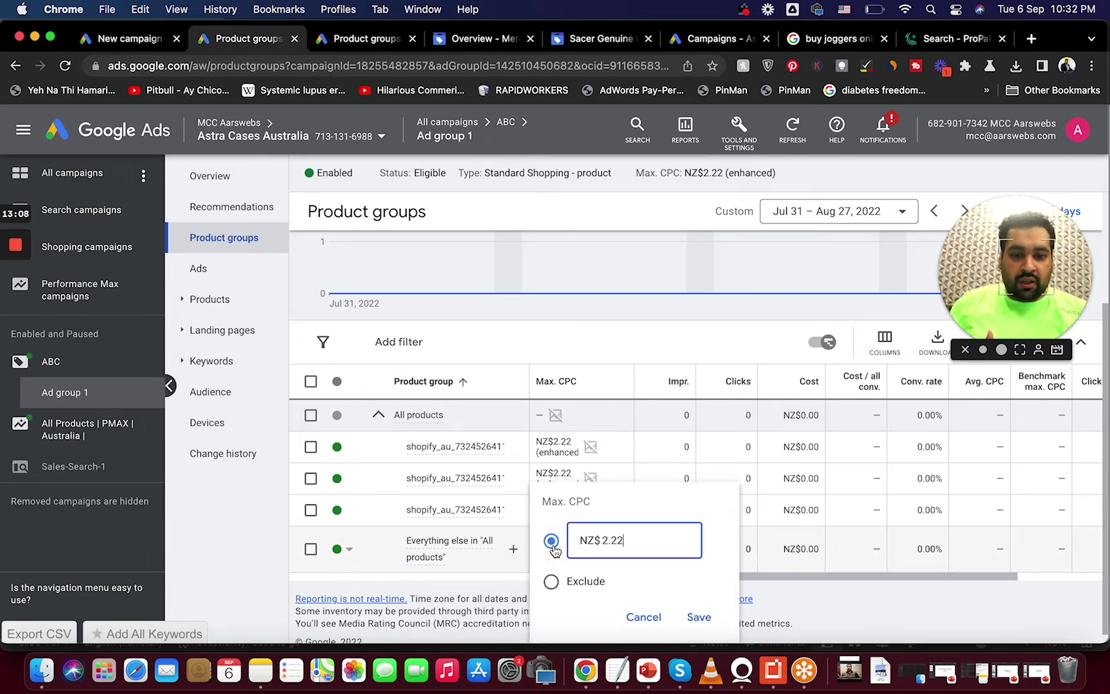
{"action": "left_click", "coordinate": [552, 584]}
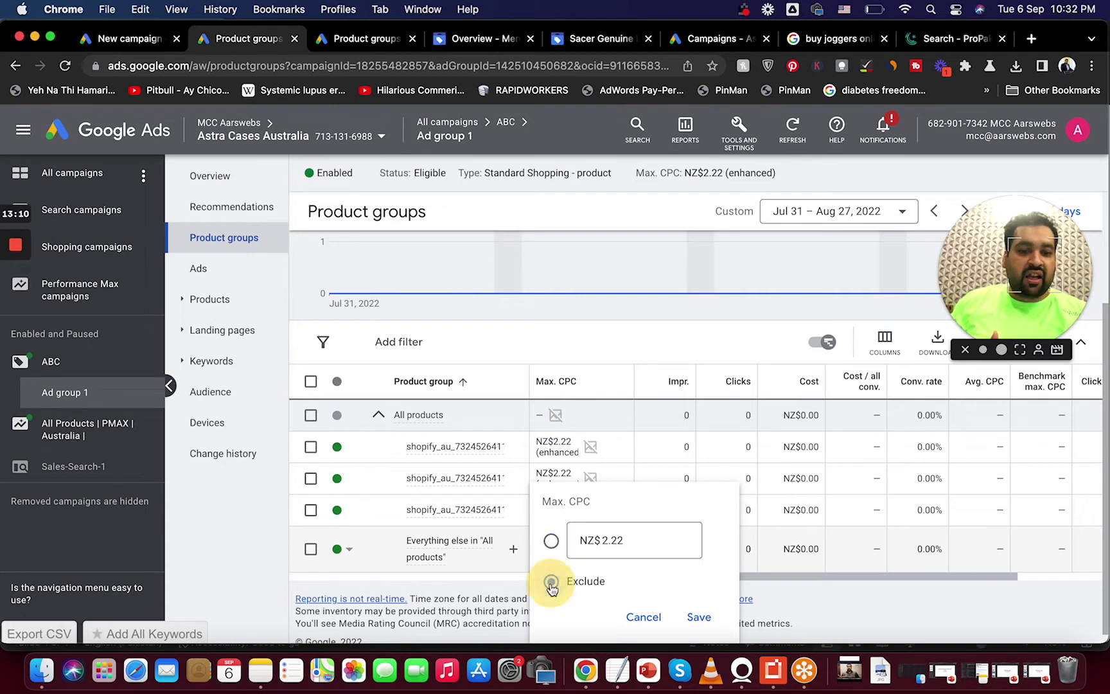
{"action": "left_click", "coordinate": [701, 618]}
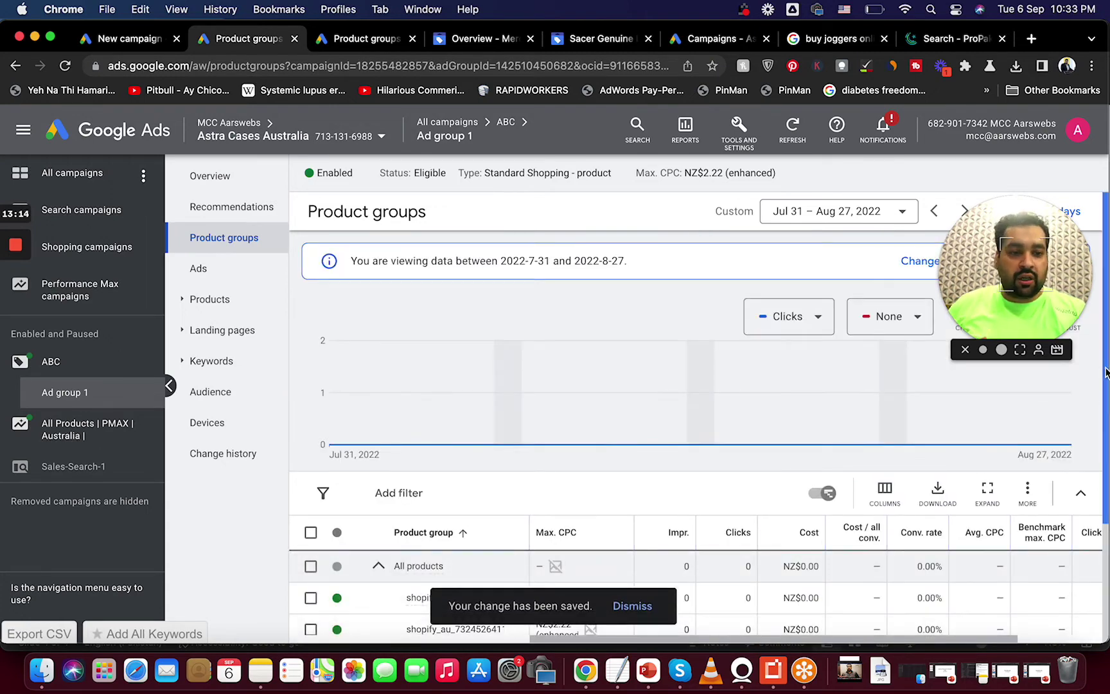
{"action": "left_click_drag", "start_coordinate": [1106, 375], "coordinate": [1104, 491]}
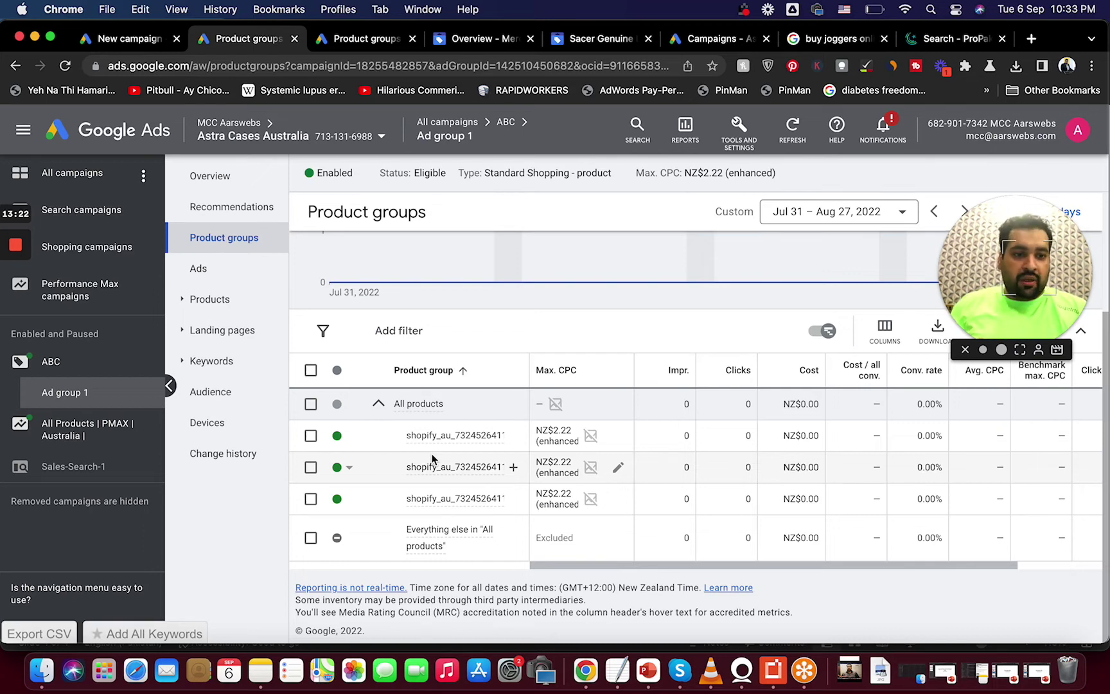
- Look over the Audience, Negative keywords and Devices pages of Ad group 1
{"action": "left_click", "coordinate": [209, 391]}
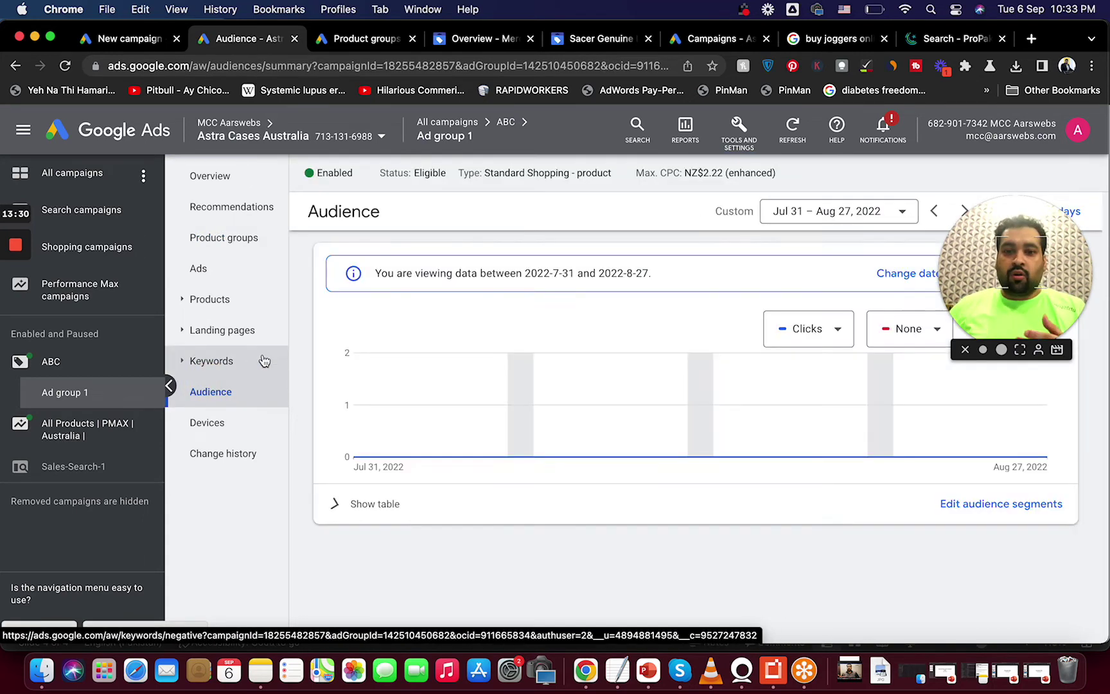
{"action": "left_click", "coordinate": [255, 373]}
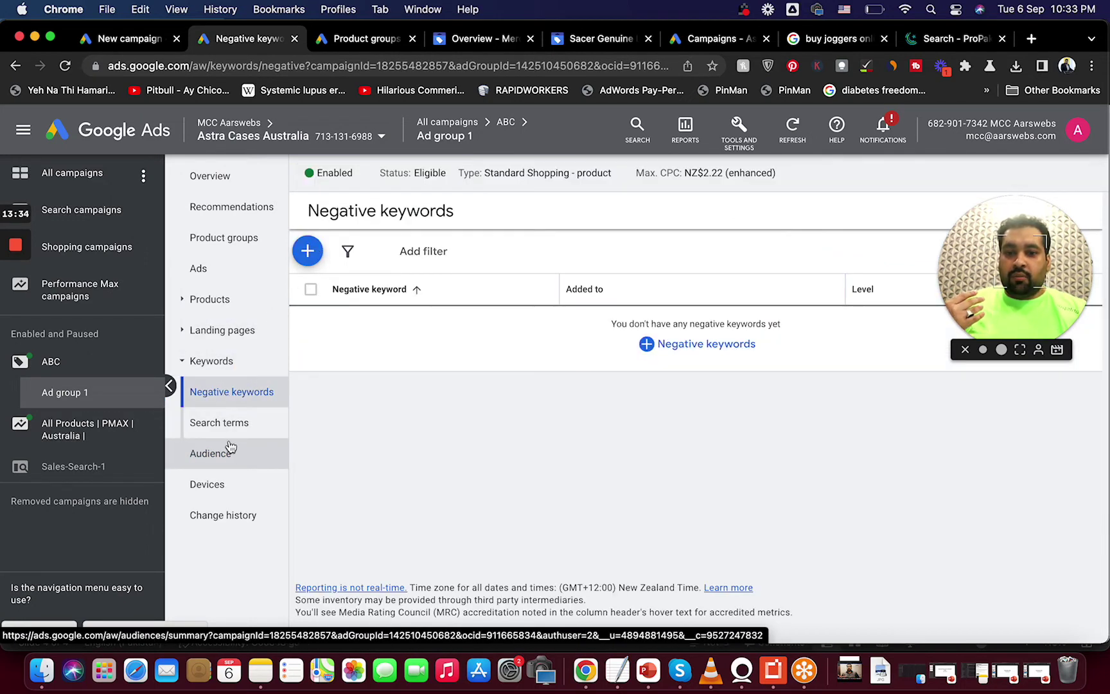
{"action": "left_click", "coordinate": [229, 487]}
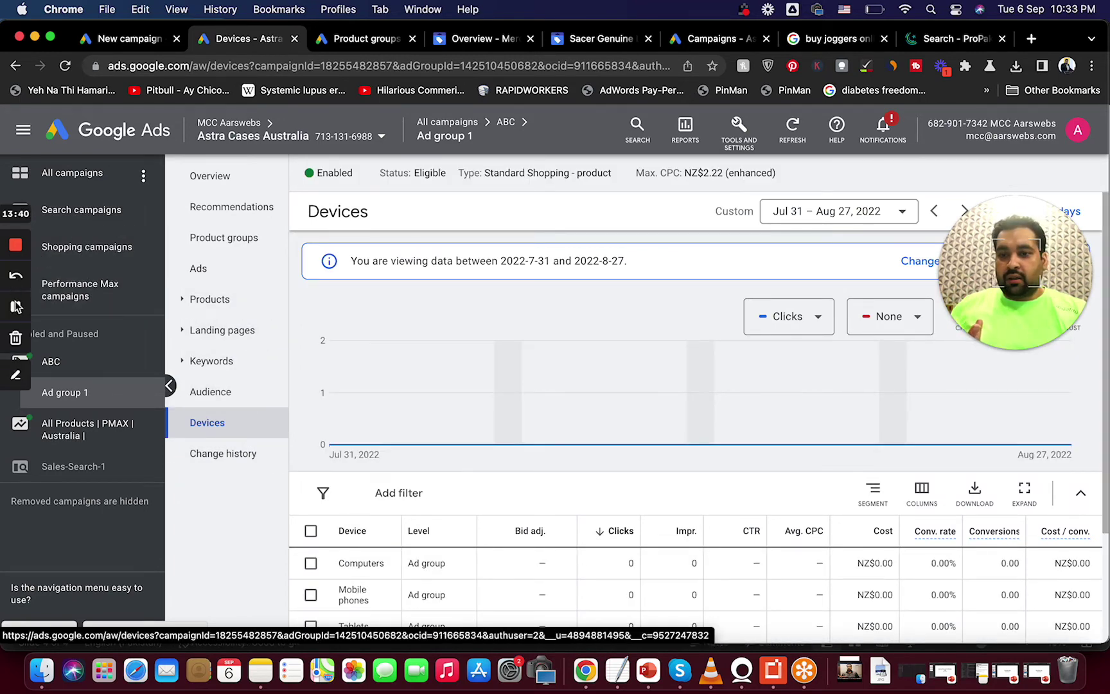
- Start adding campaign-level audience segments for ABC under Observation, selecting Mobile Phone Accessories, Mobile Phones and Technology
{"action": "left_click", "coordinate": [210, 391]}
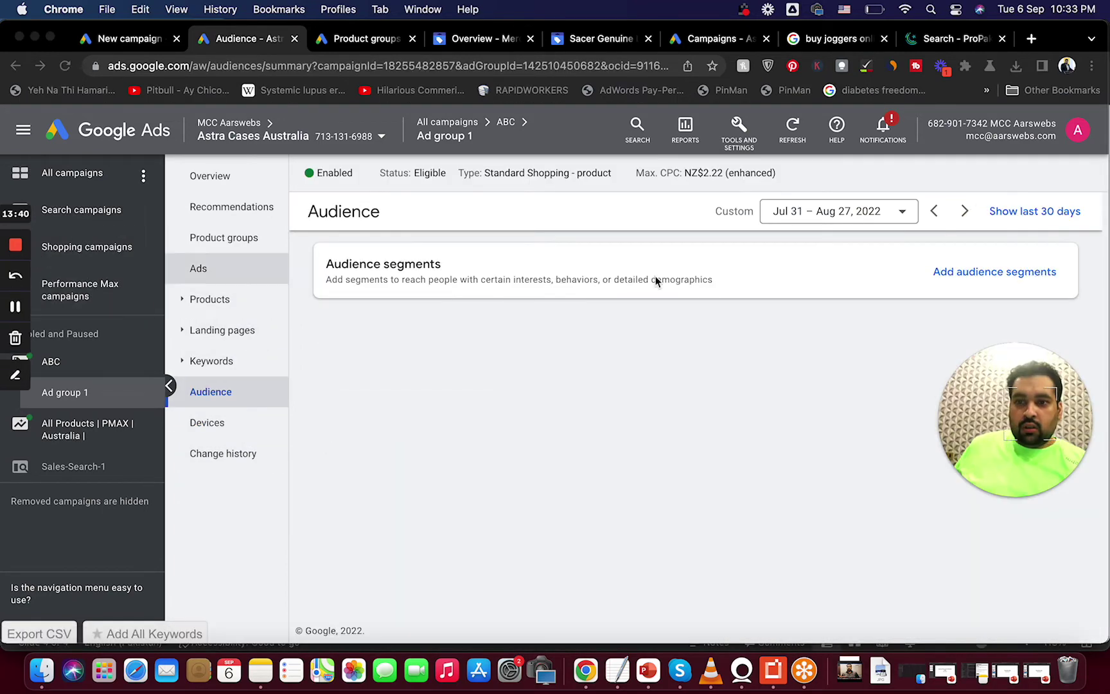
{"action": "left_click", "coordinate": [1013, 275]}
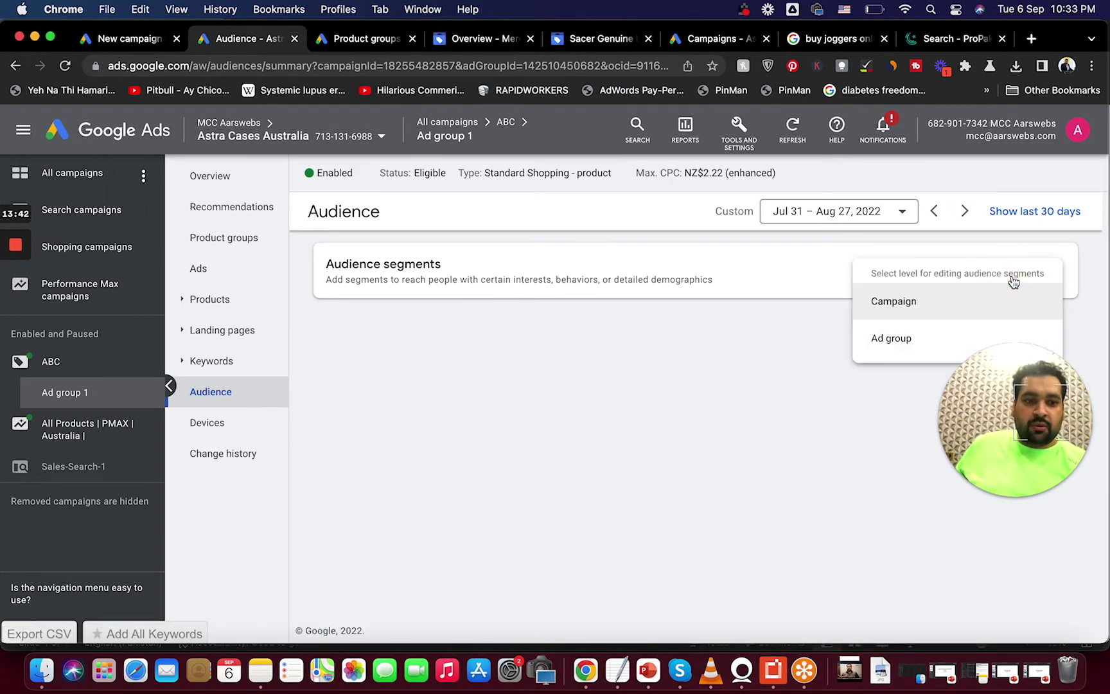
{"action": "left_click", "coordinate": [937, 308]}
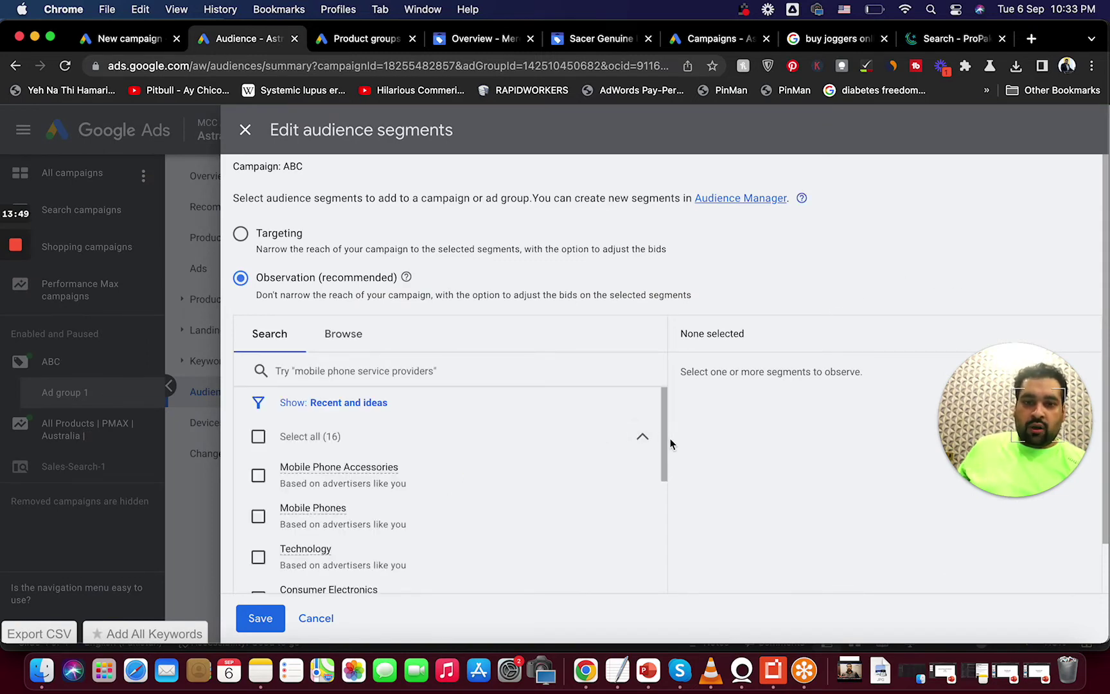
{"action": "mouse_move", "coordinate": [665, 441]}
{"action": "left_mouse_down"}
{"action": "mouse_move", "coordinate": [665, 473]}
{"action": "mouse_move", "coordinate": [664, 443]}
{"action": "left_mouse_up"}
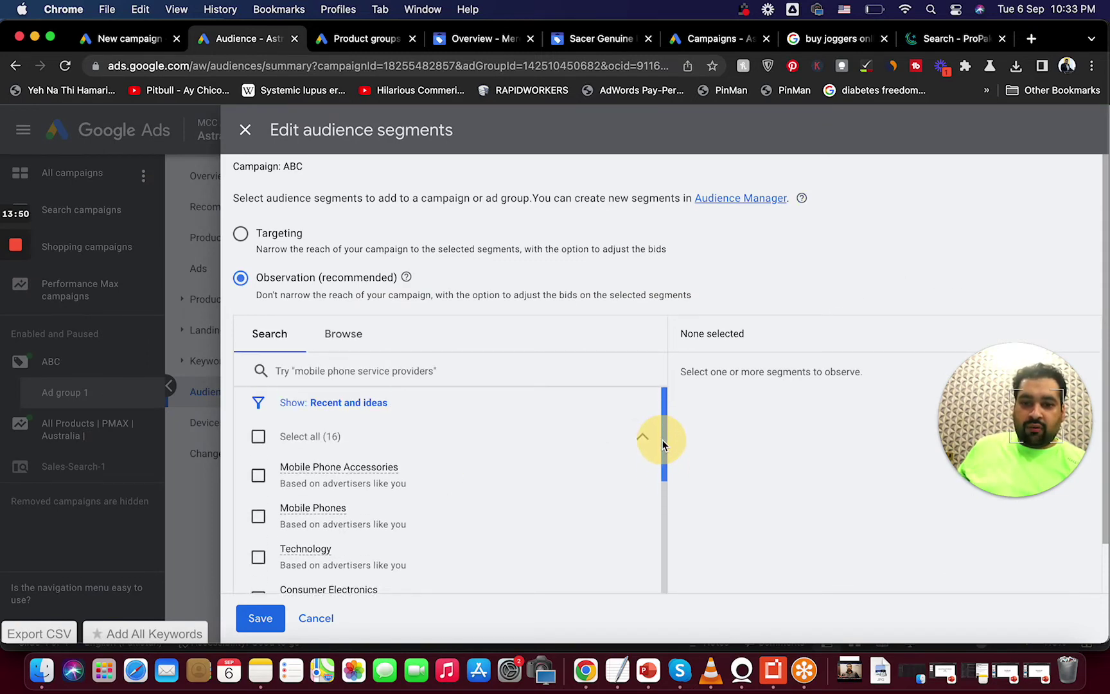
{"action": "left_click", "coordinate": [258, 475]}
{"action": "left_click", "coordinate": [258, 515]}
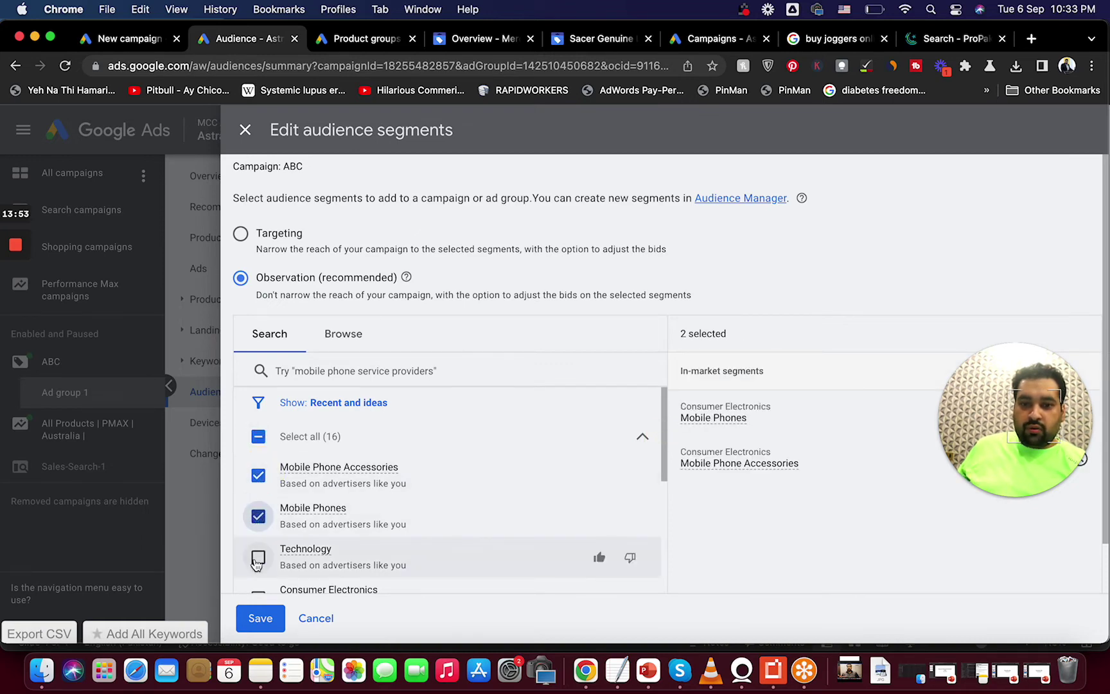
{"action": "left_click", "coordinate": [258, 554]}
- Add the Cameras, Lifestyles & Hobbies, Computers & Peripherals, Mobile Enthusiasts and Android Phones segments and save the audience selection
{"action": "left_click_drag", "start_coordinate": [665, 478], "coordinate": [649, 585]}
{"action": "left_click", "coordinate": [258, 576]}
{"action": "left_click", "coordinate": [259, 535]}
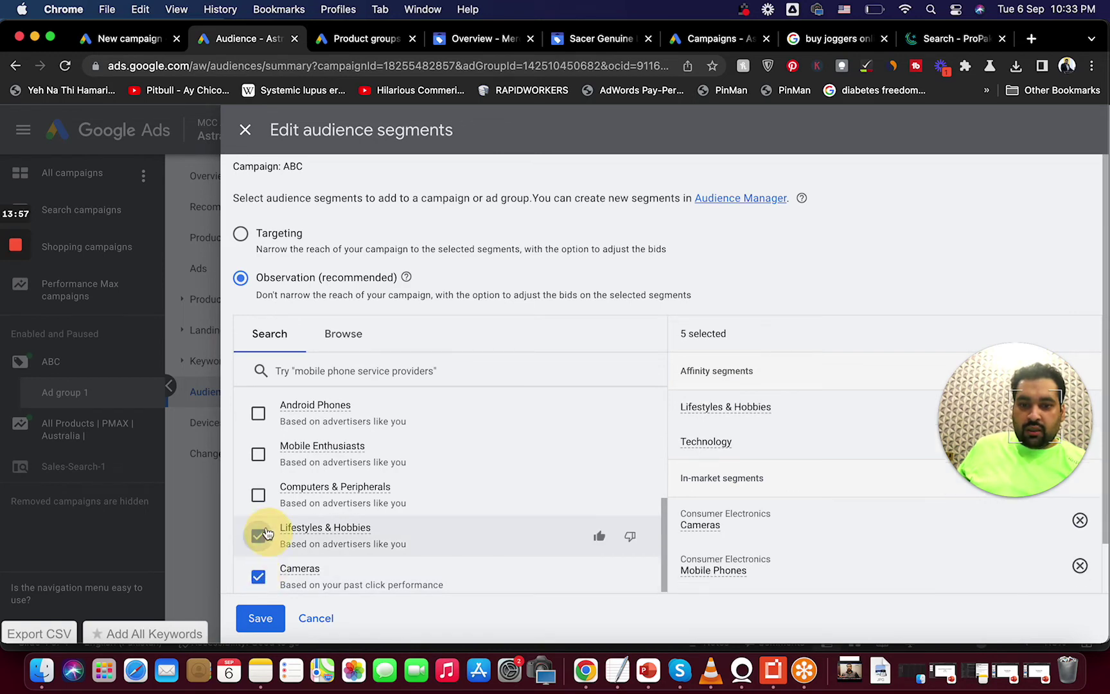
{"action": "left_click", "coordinate": [258, 495]}
{"action": "left_click", "coordinate": [257, 457]}
{"action": "left_click", "coordinate": [258, 413]}
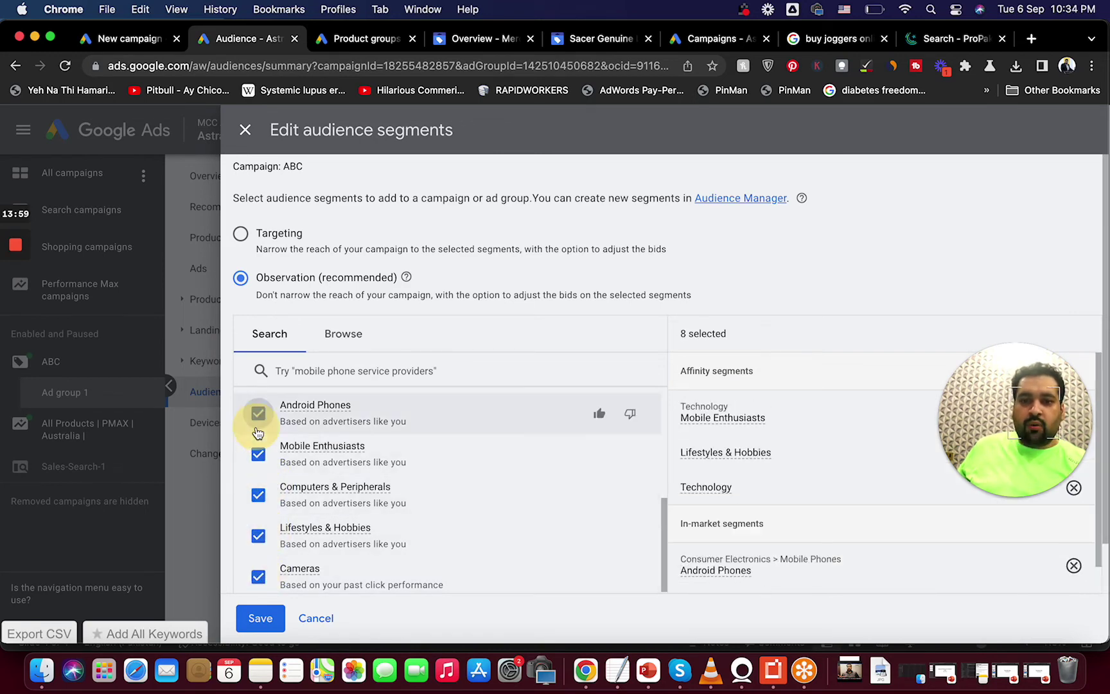
{"action": "left_click", "coordinate": [265, 623]}
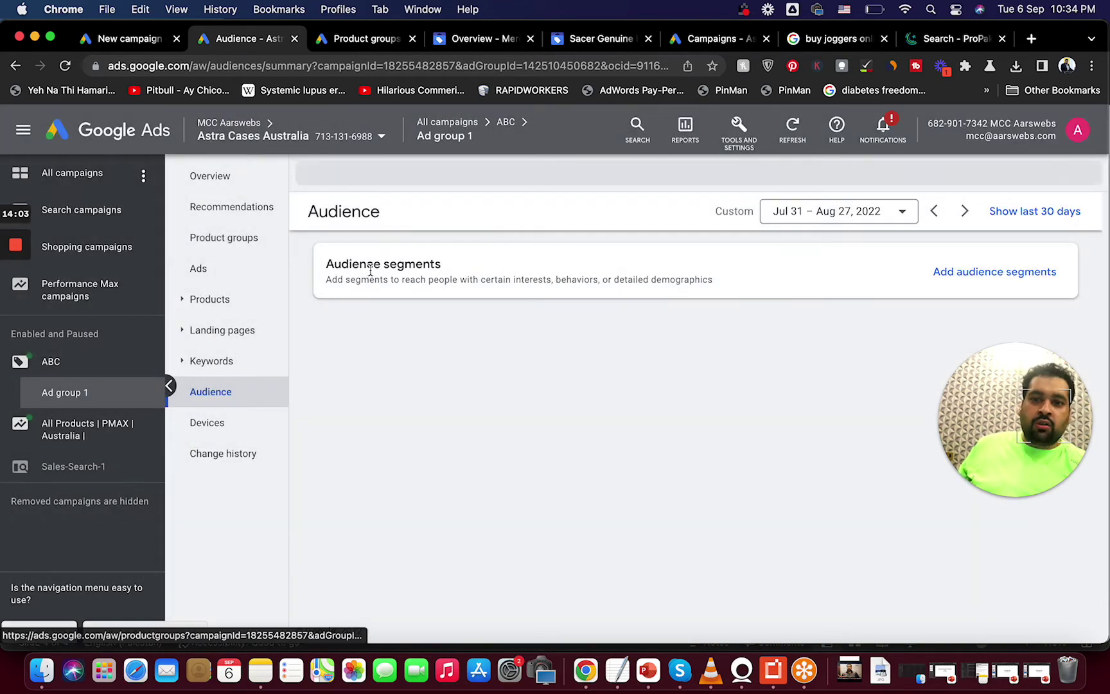
- Expand the audience table and examine the segments listed with their type, targeting setting and level
{"action": "left_click_drag", "start_coordinate": [1017, 423], "coordinate": [668, 558]}
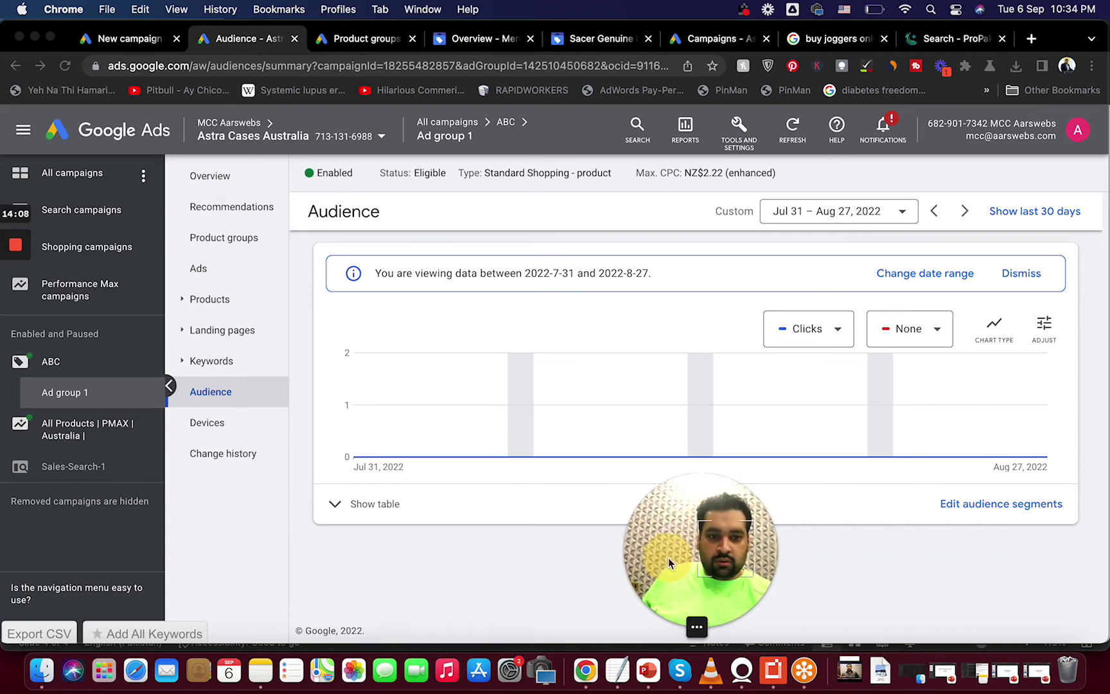
{"action": "left_click", "coordinate": [337, 506]}
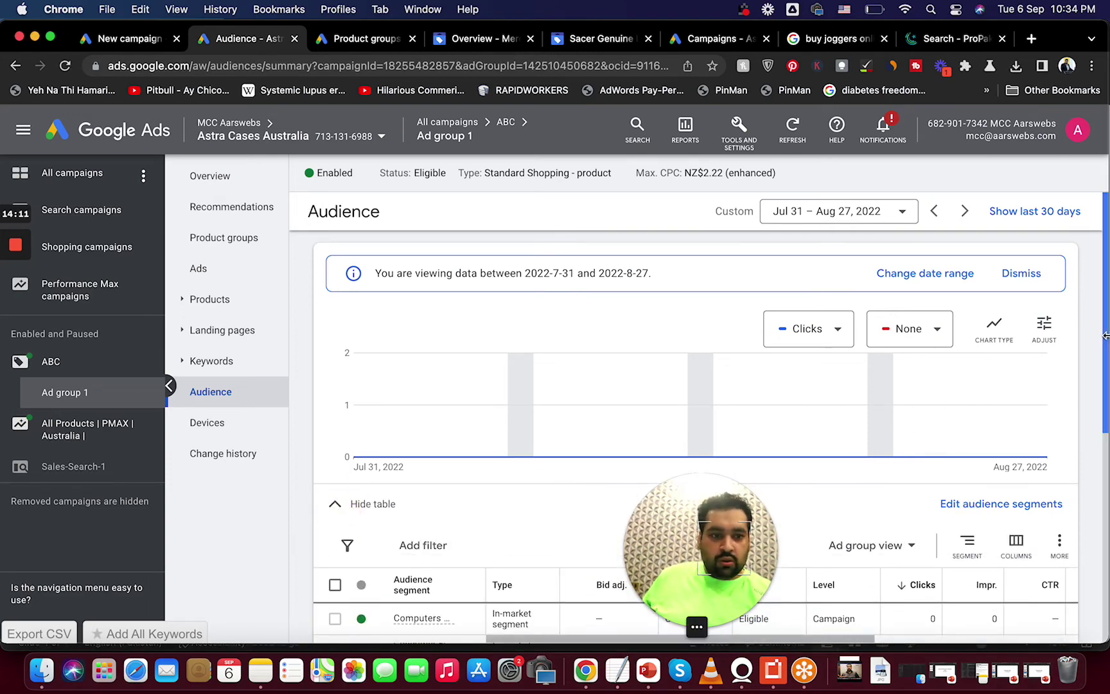
{"action": "left_click_drag", "start_coordinate": [700, 549], "coordinate": [1015, 90]}
{"action": "scroll", "coordinate": [1102, 510], "scroll_direction": "down", "scroll_amount": 6}
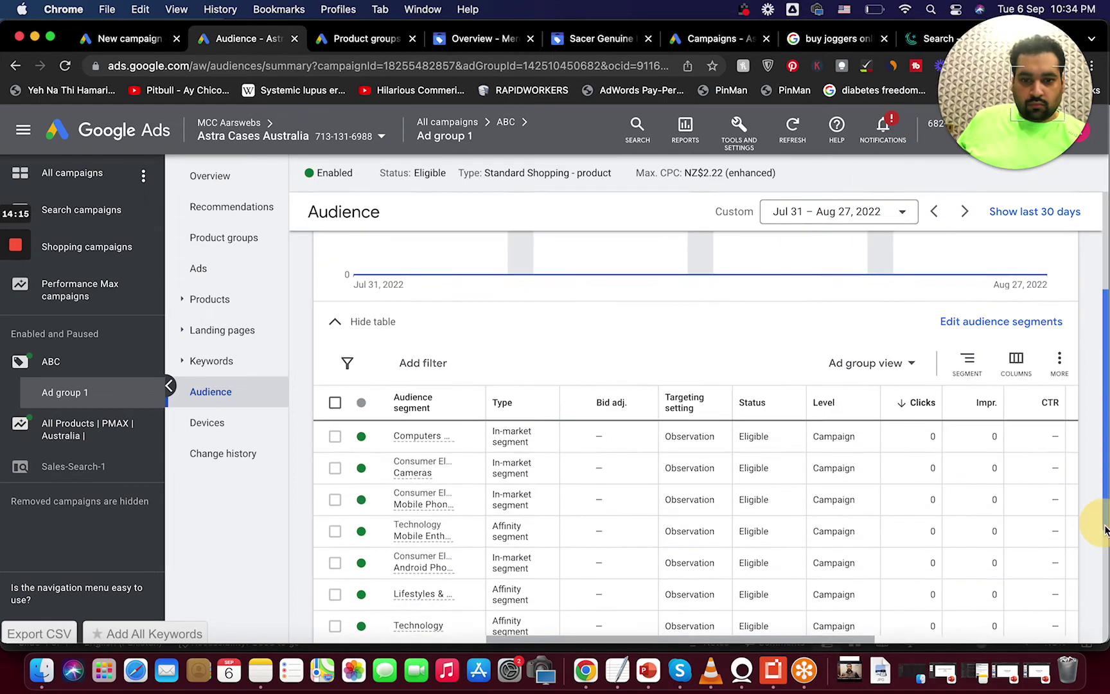
{"action": "scroll", "coordinate": [1092, 449], "scroll_direction": "up", "scroll_amount": 5}
- Try the Targeting setting for the ABC campaign's audience segments, look through the suggested segments and cancel the edit
{"action": "left_click", "coordinate": [964, 480]}
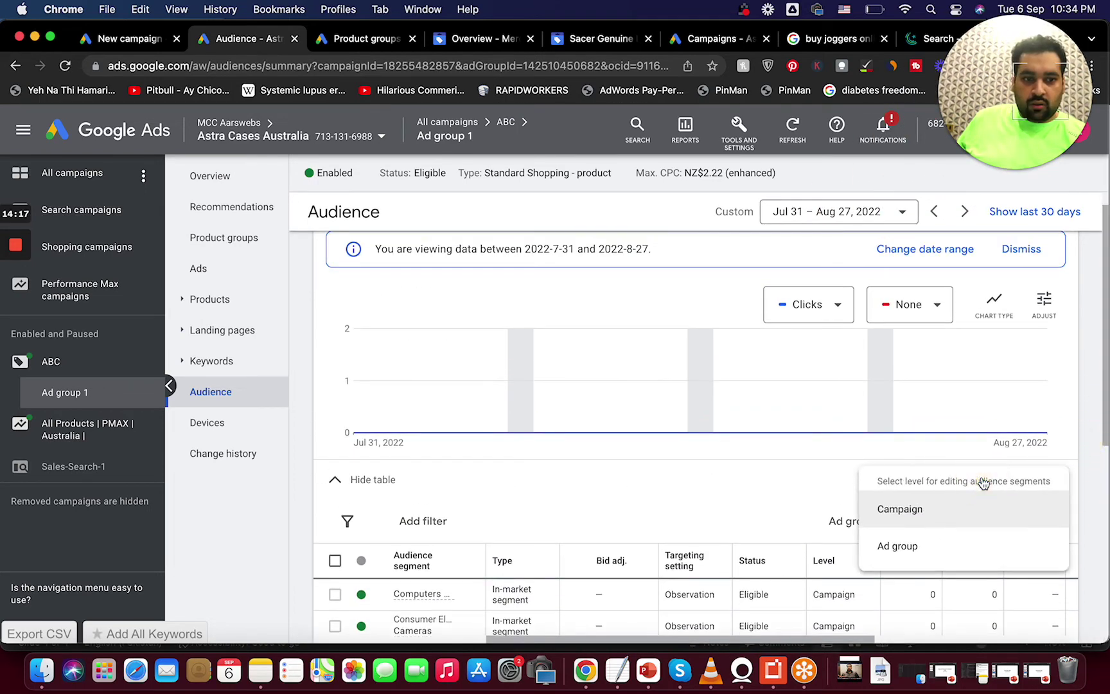
{"action": "left_click", "coordinate": [950, 512]}
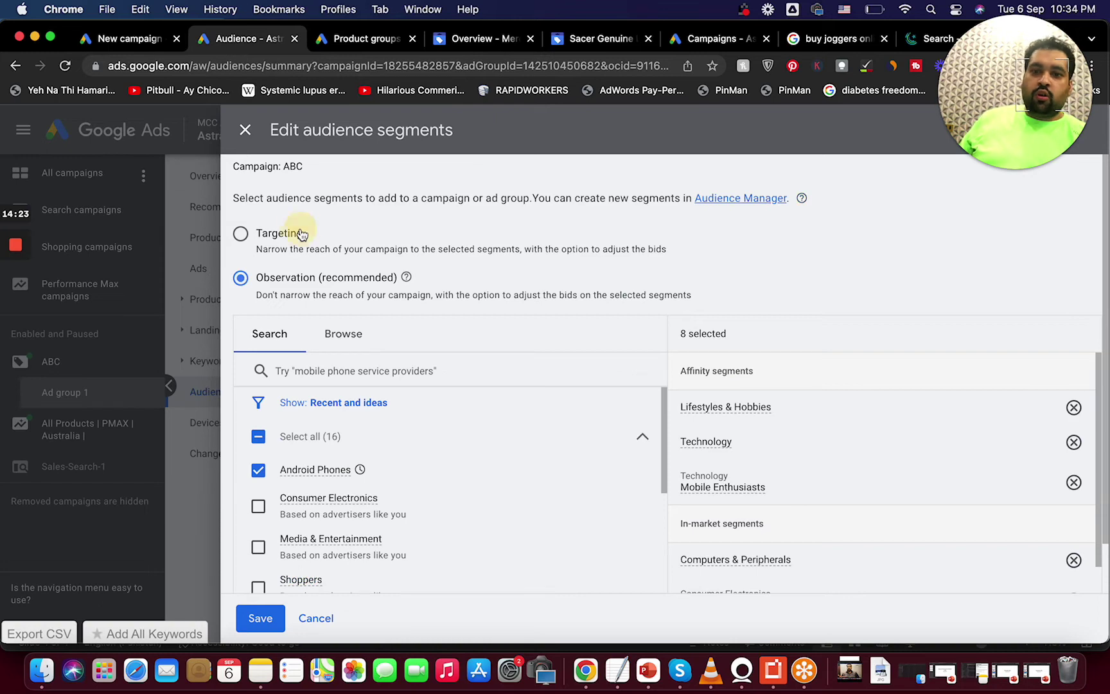
{"action": "left_click", "coordinate": [301, 234]}
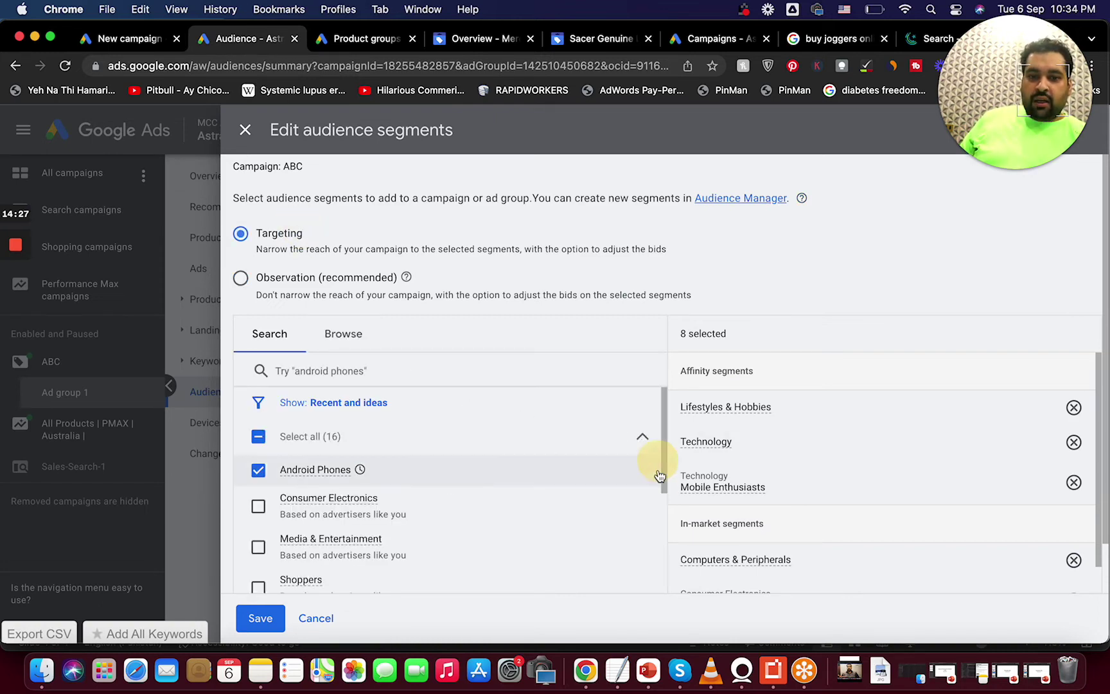
{"action": "left_click_drag", "start_coordinate": [663, 468], "coordinate": [645, 559]}
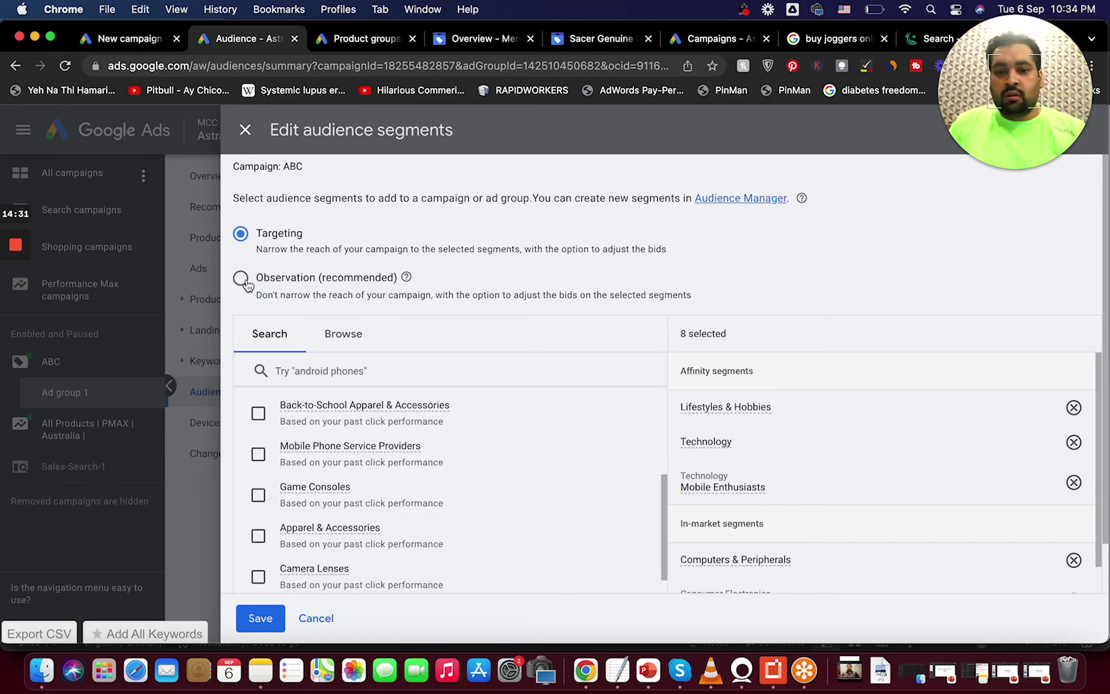
{"action": "left_click", "coordinate": [307, 619]}
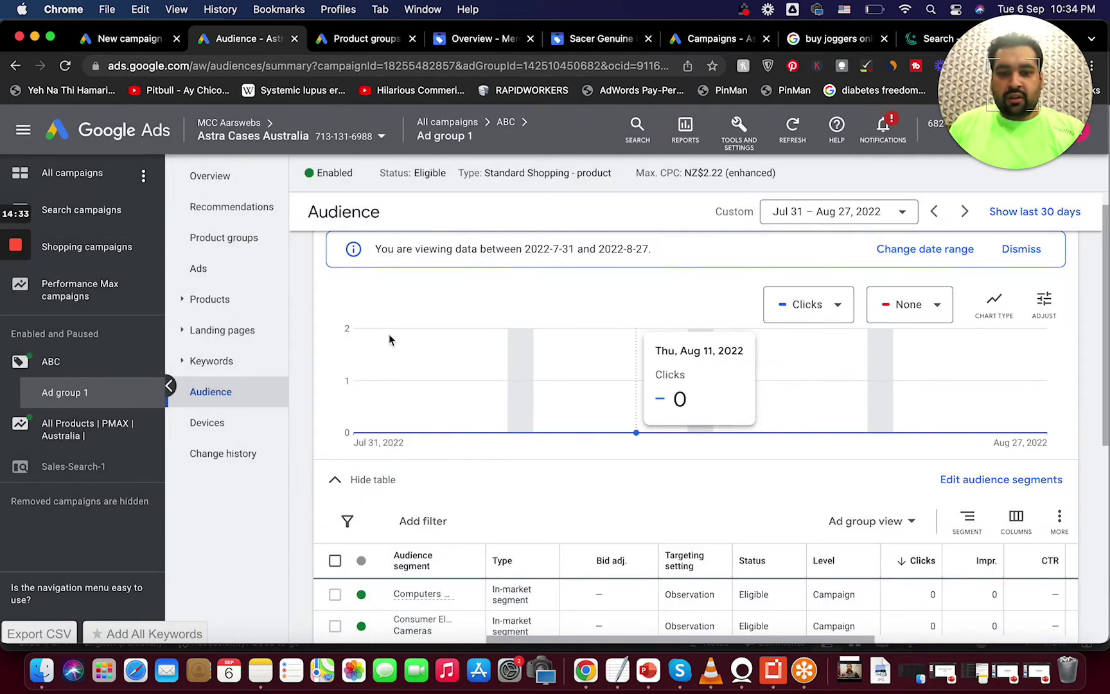
- Add the negative keywords "free", "complaint" and "side effect" to Ad group 1 and save them
{"action": "left_click", "coordinate": [235, 361]}
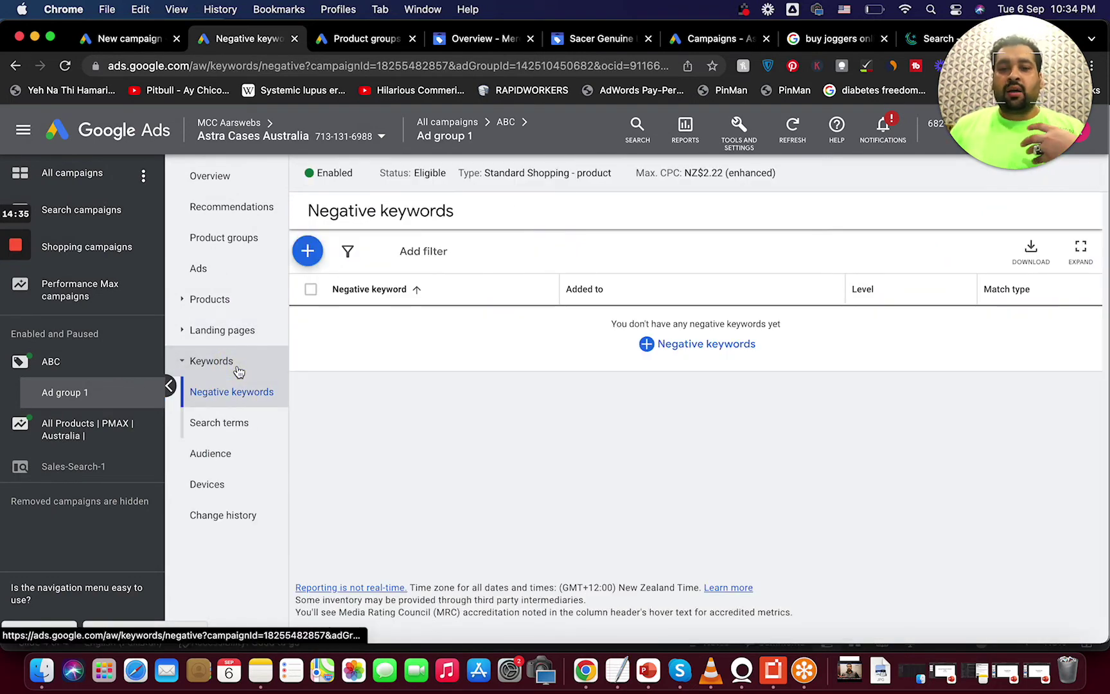
{"action": "left_click", "coordinate": [310, 252]}
{"action": "left_click", "coordinate": [365, 538]}
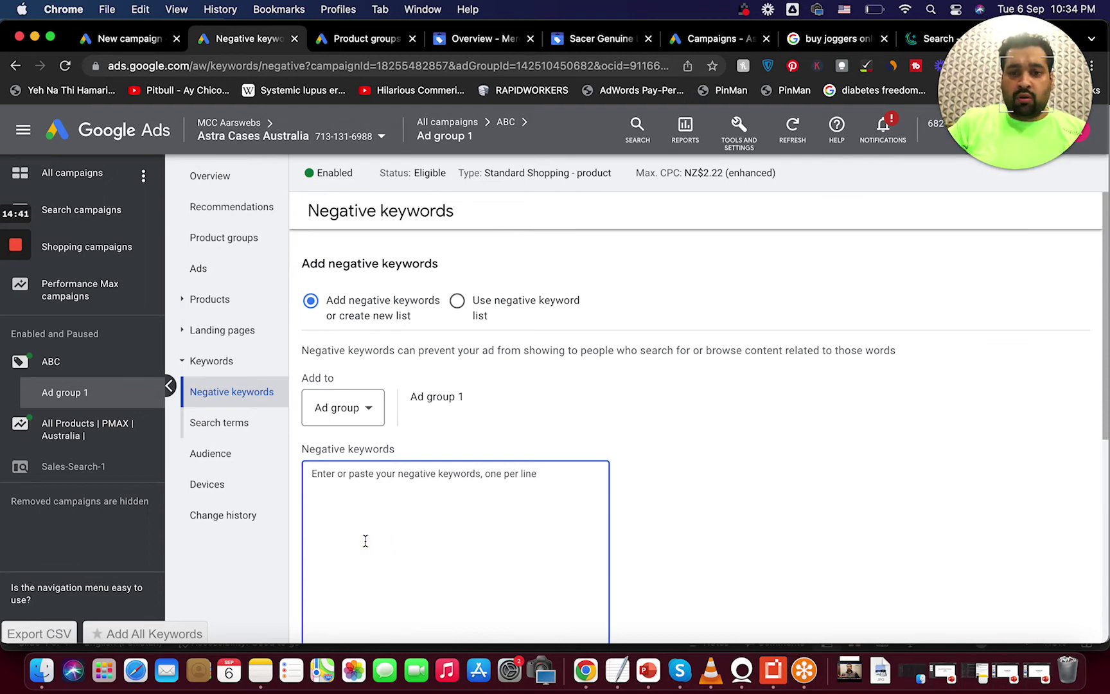
{"action": "type", "text": "free"}
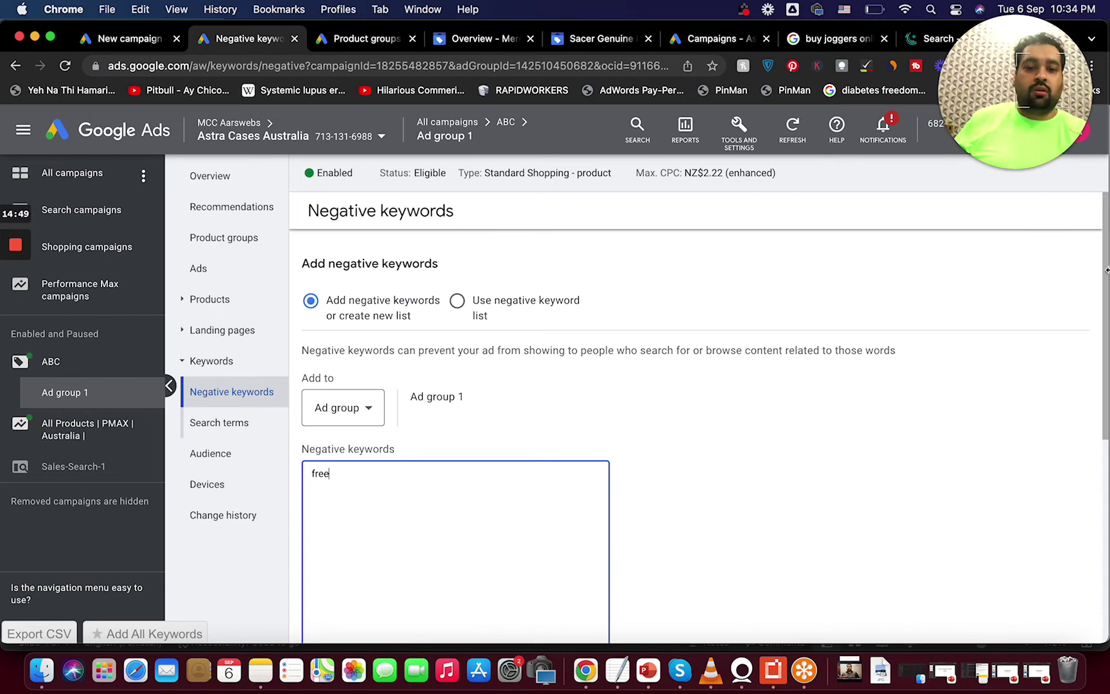
{"action": "left_click_drag", "start_coordinate": [1100, 244], "coordinate": [1098, 308]}
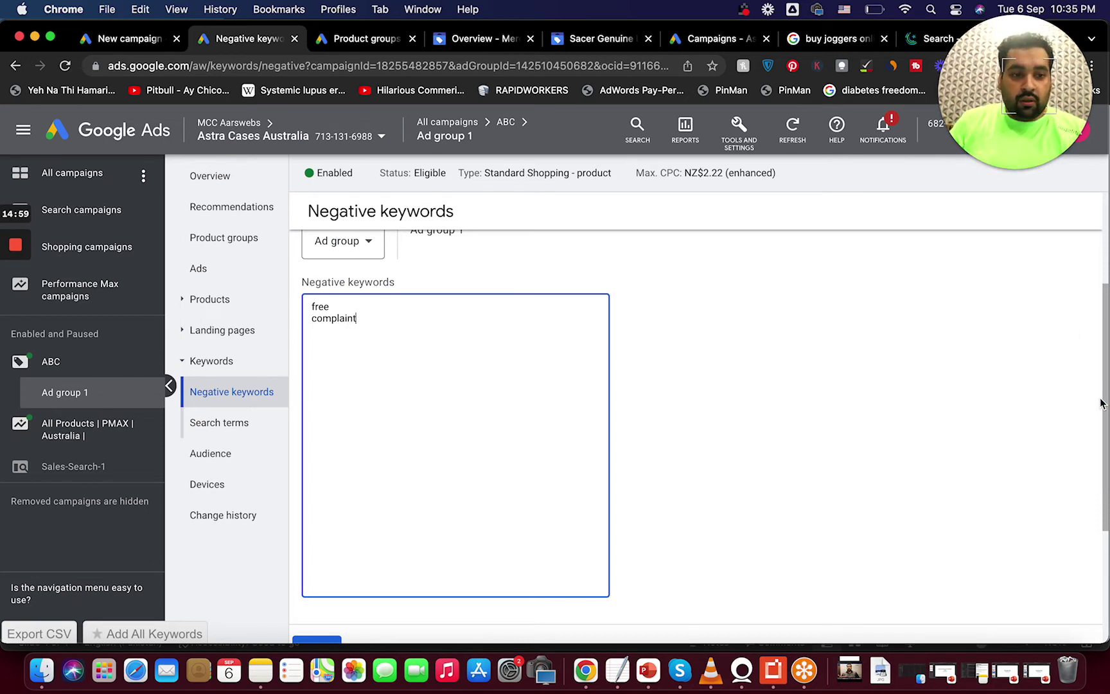
{"action": "left_click_drag", "start_coordinate": [1101, 403], "coordinate": [1092, 483]}
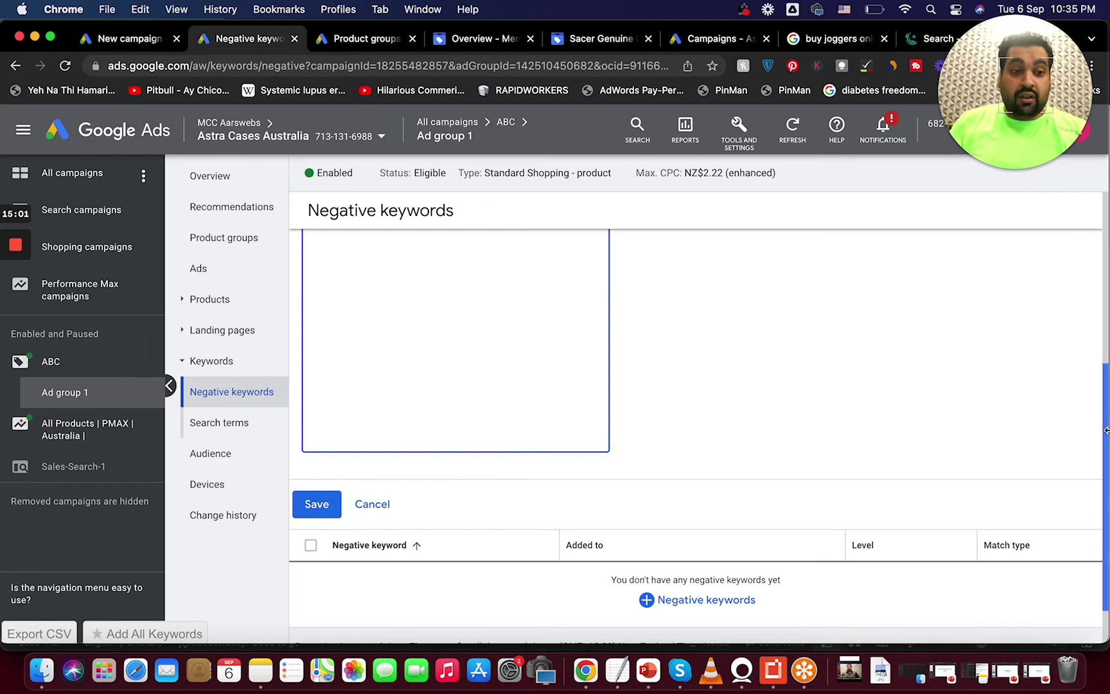
{"action": "left_click_drag", "start_coordinate": [1106, 430], "coordinate": [1105, 365]}
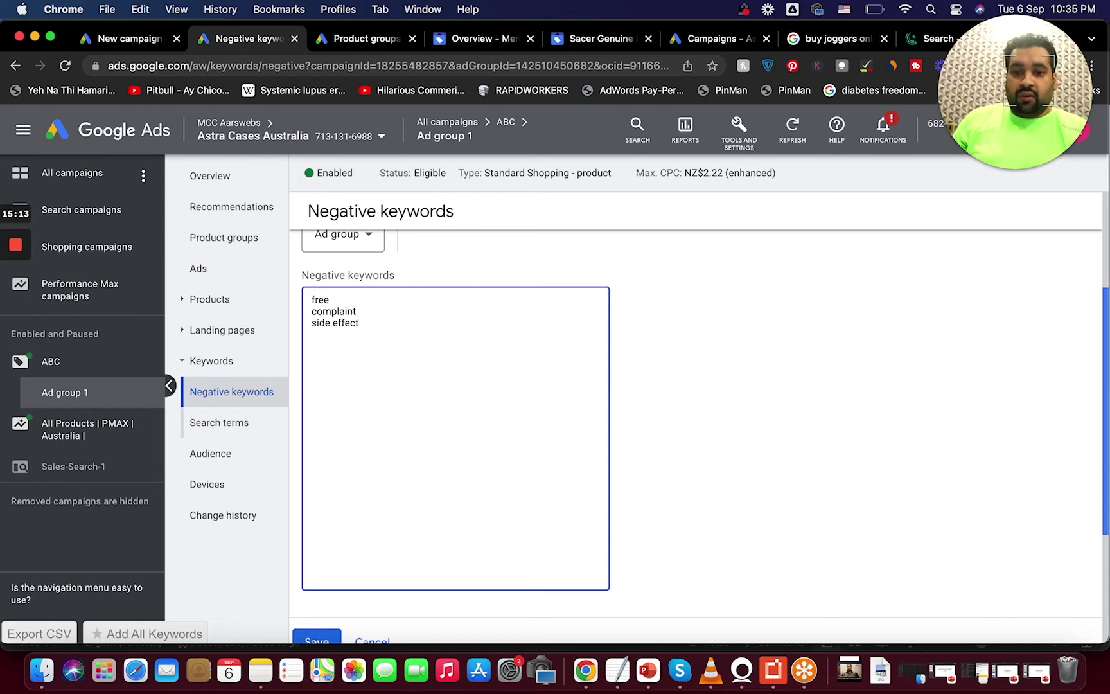
{"action": "left_click_drag", "start_coordinate": [1104, 370], "coordinate": [1104, 439]}
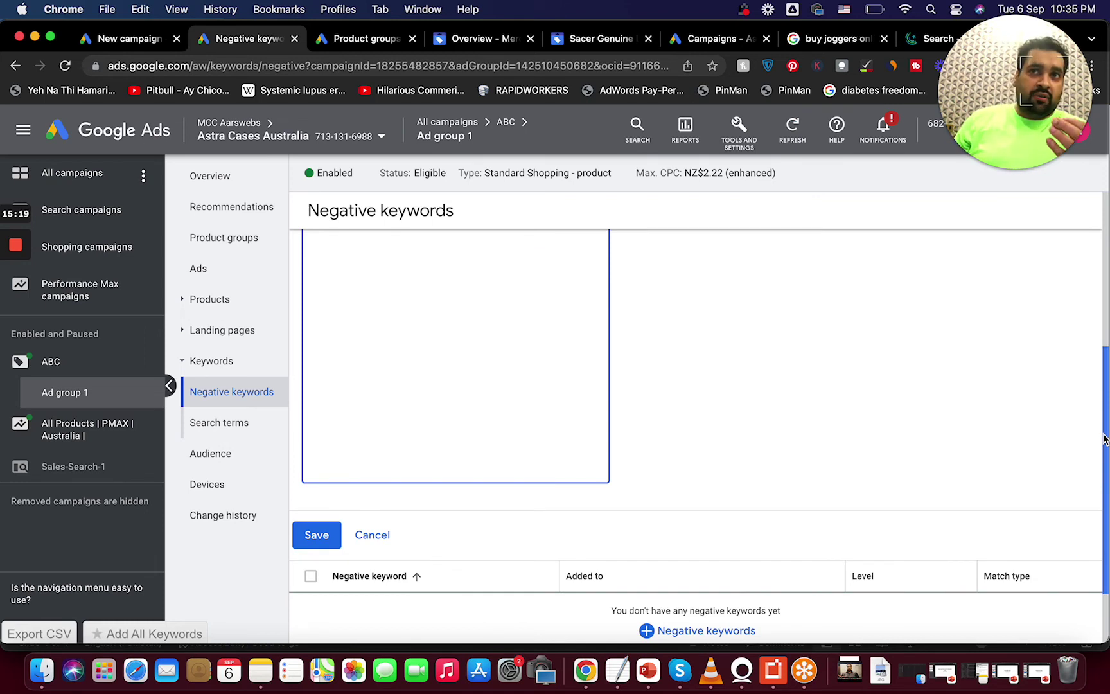
{"action": "left_click", "coordinate": [316, 536]}
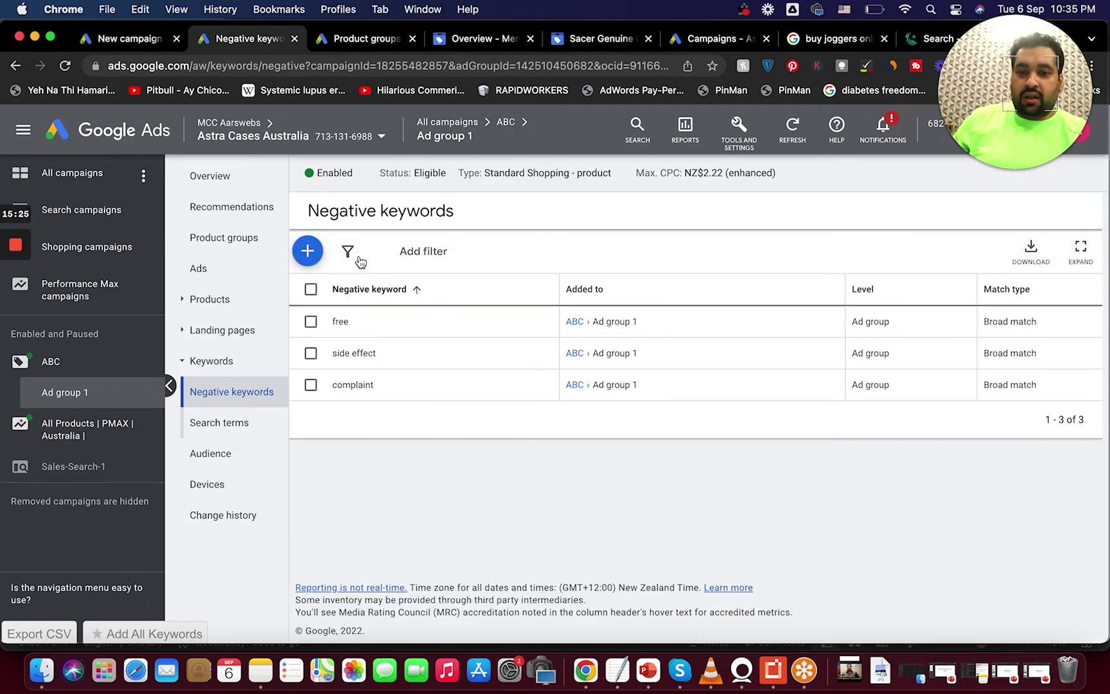
- Permanently remove the ABC Shopping campaign from the account's list of all campaigns and confirm the removal
{"action": "mouse_move", "coordinate": [467, 132]}
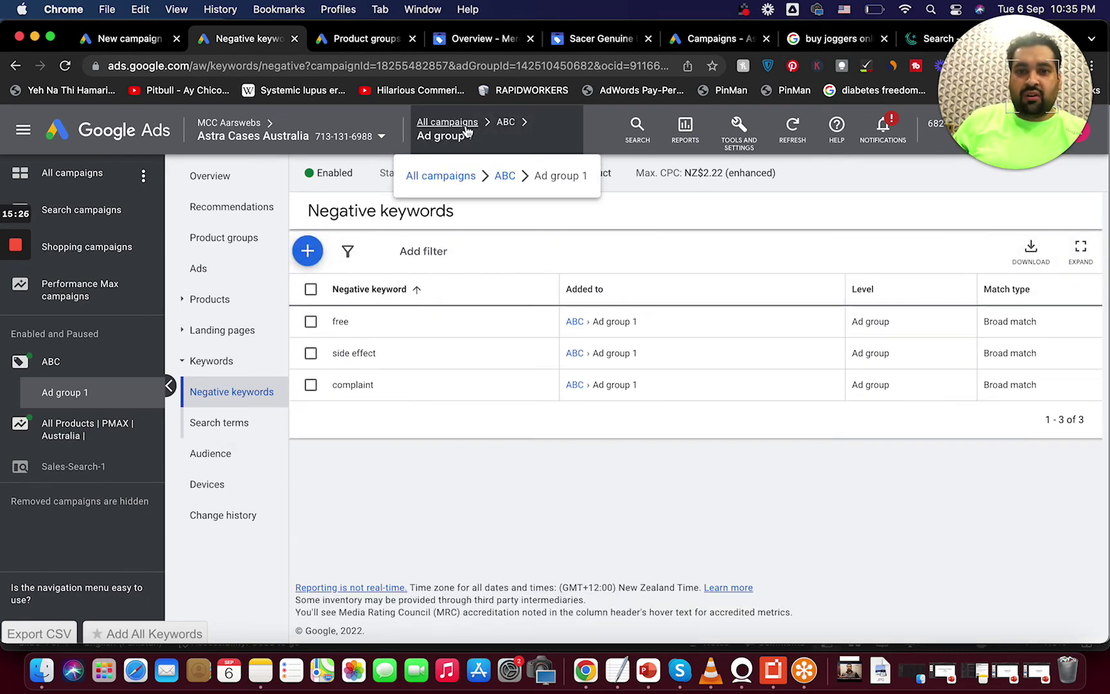
{"action": "left_click", "coordinate": [426, 177]}
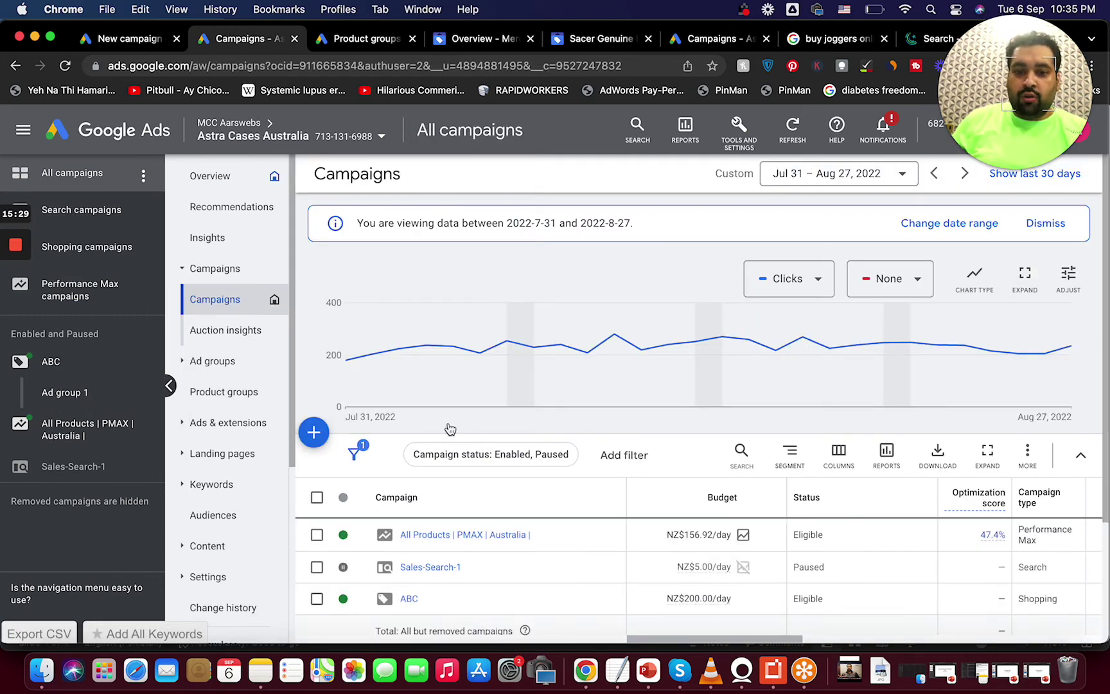
{"action": "left_click", "coordinate": [317, 599]}
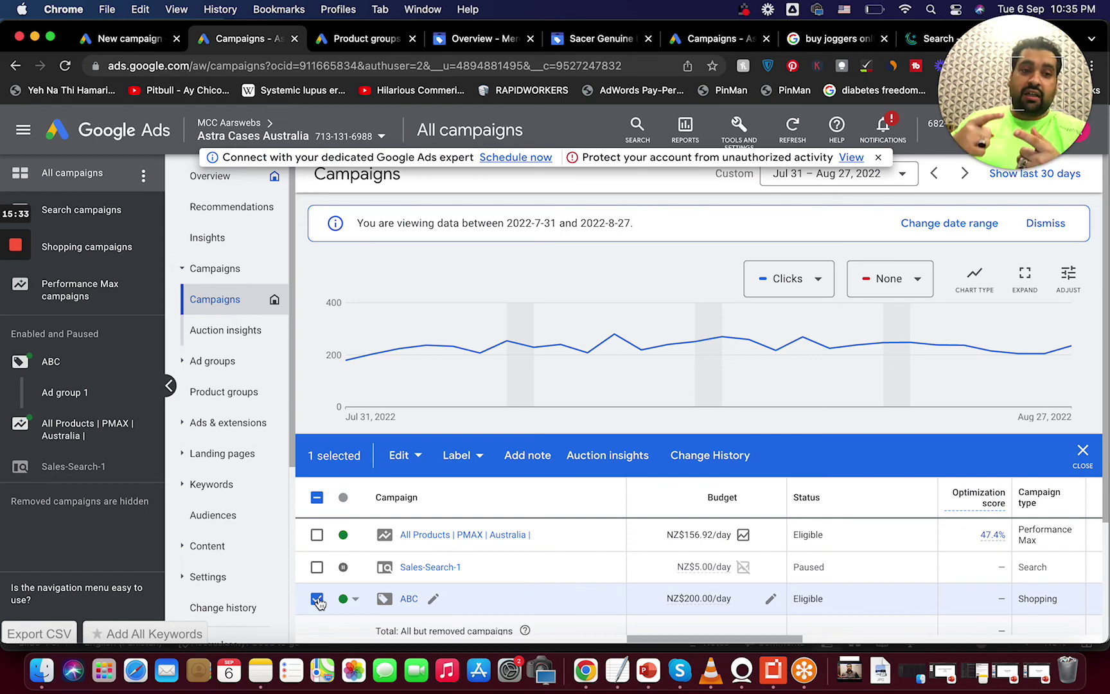
{"action": "left_click", "coordinate": [403, 456]}
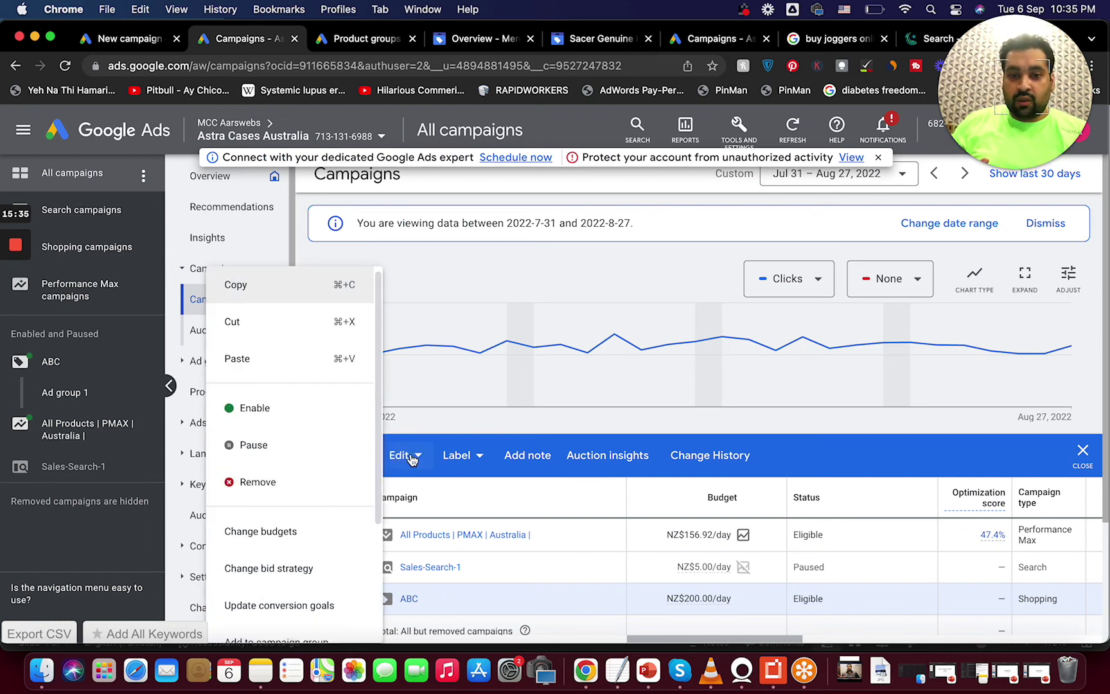
{"action": "left_click_drag", "start_coordinate": [379, 483], "coordinate": [378, 525]}
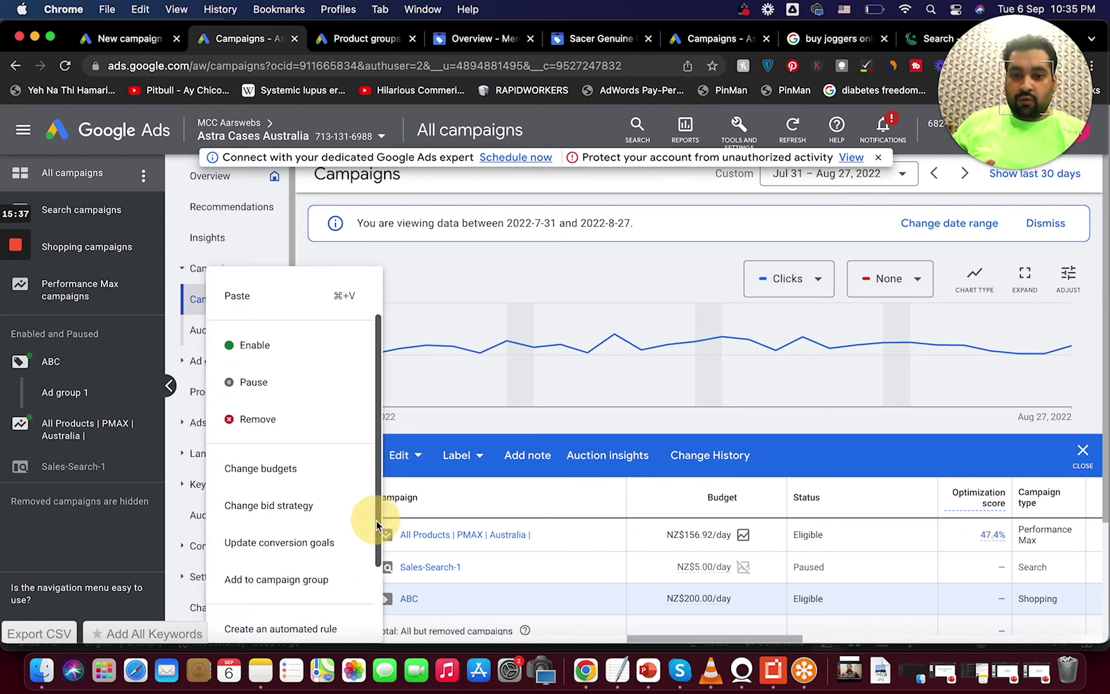
{"action": "scroll", "coordinate": [360, 508], "scroll_direction": "up", "scroll_amount": 1}
{"action": "left_click", "coordinate": [325, 457]}
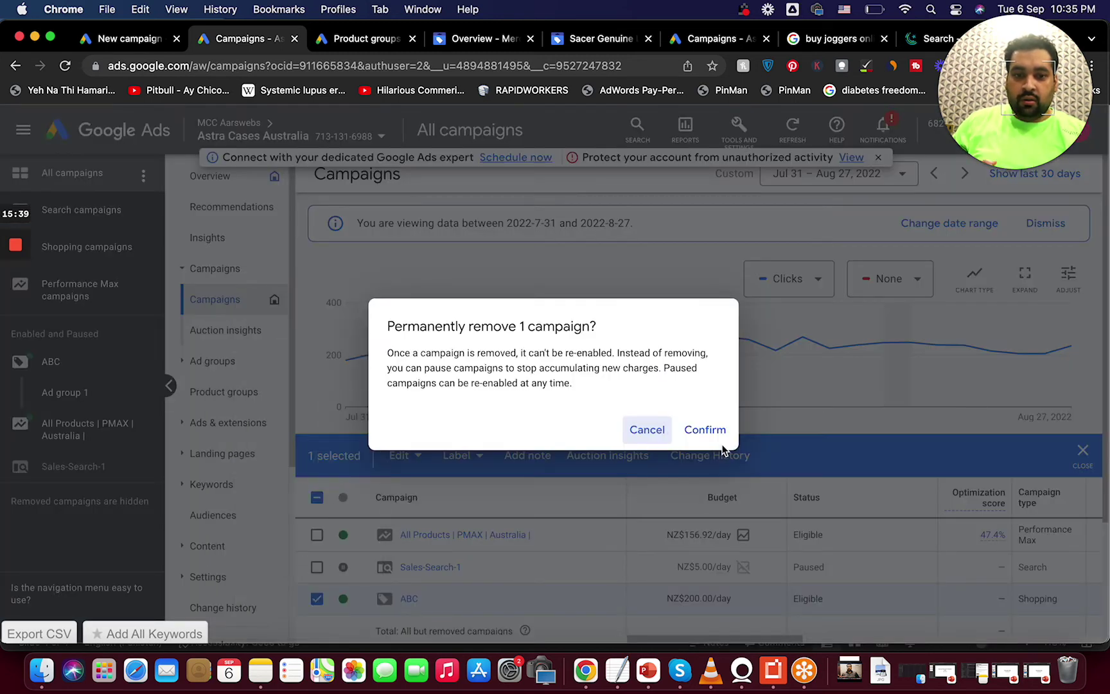
{"action": "left_click", "coordinate": [707, 431]}
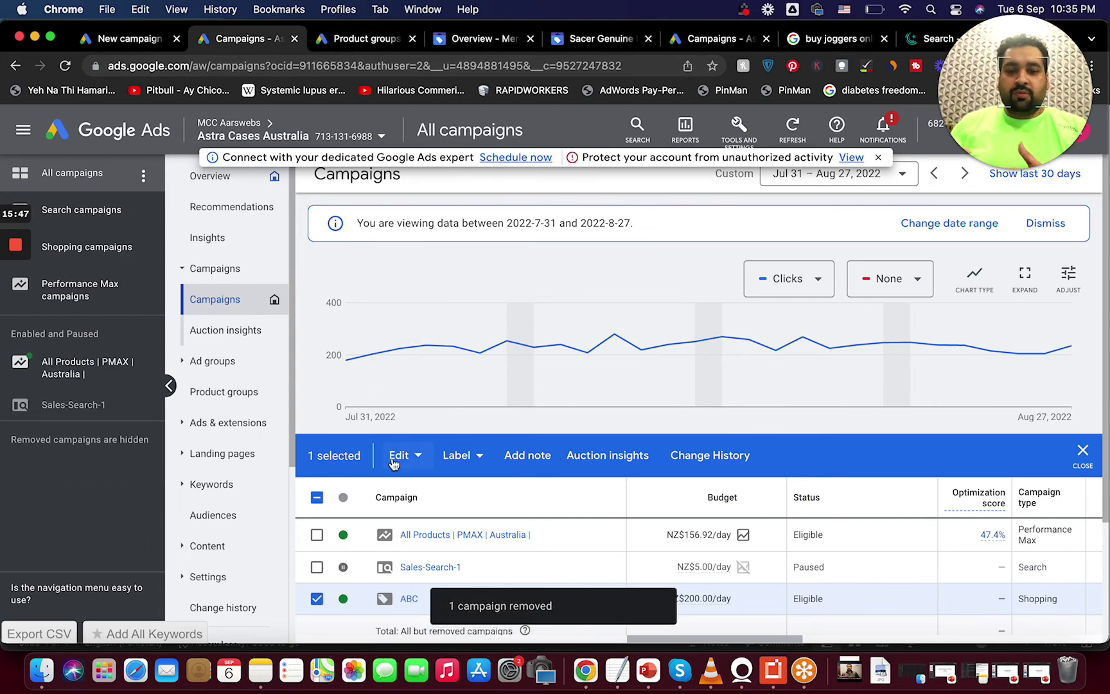
- Open the All Products | PMAX | Australia campaign and examine the conversions, cost and conversion rate in its overview
{"action": "left_click", "coordinate": [479, 538]}
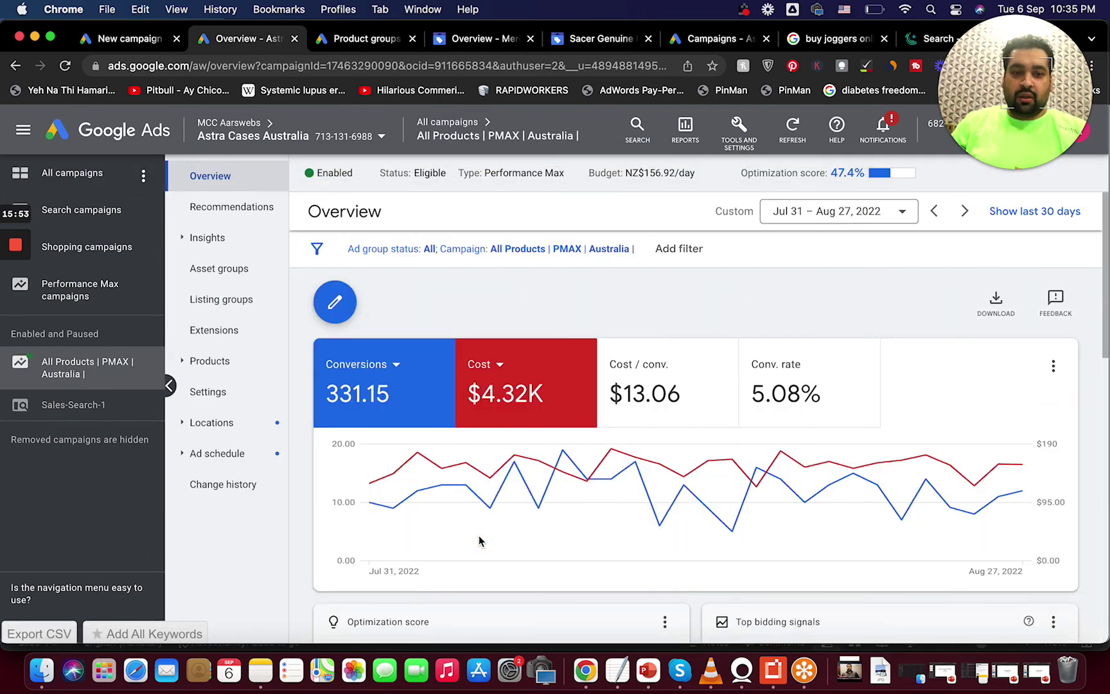
{"action": "left_click_drag", "start_coordinate": [1104, 229], "coordinate": [1100, 253]}
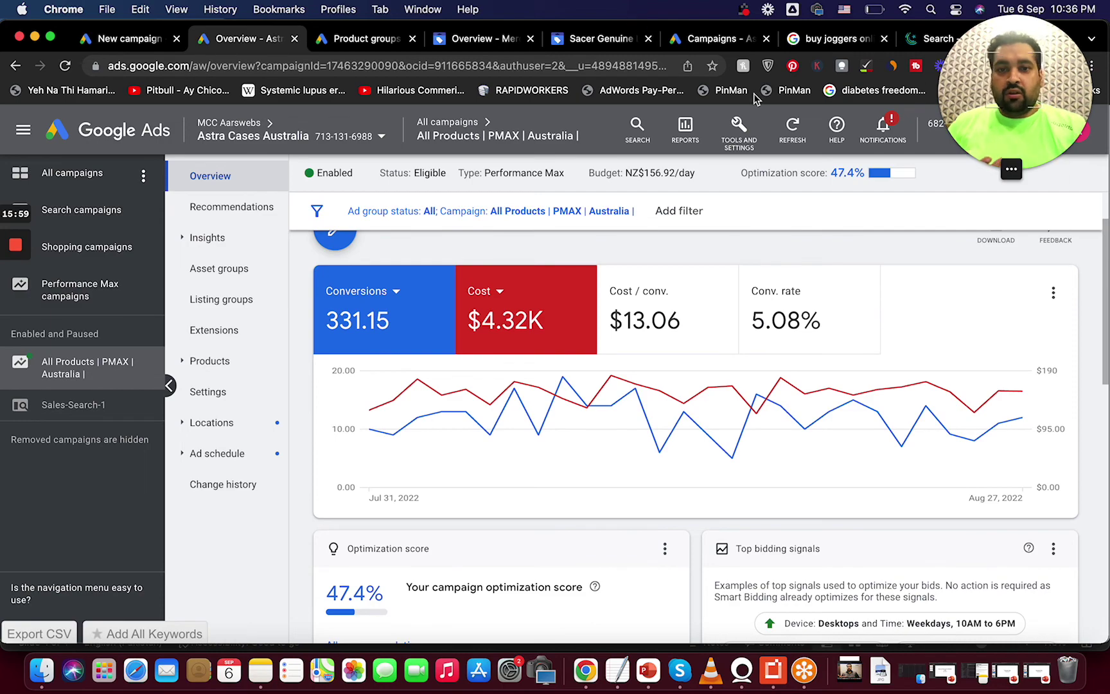
{"action": "left_click", "coordinate": [1013, 174]}
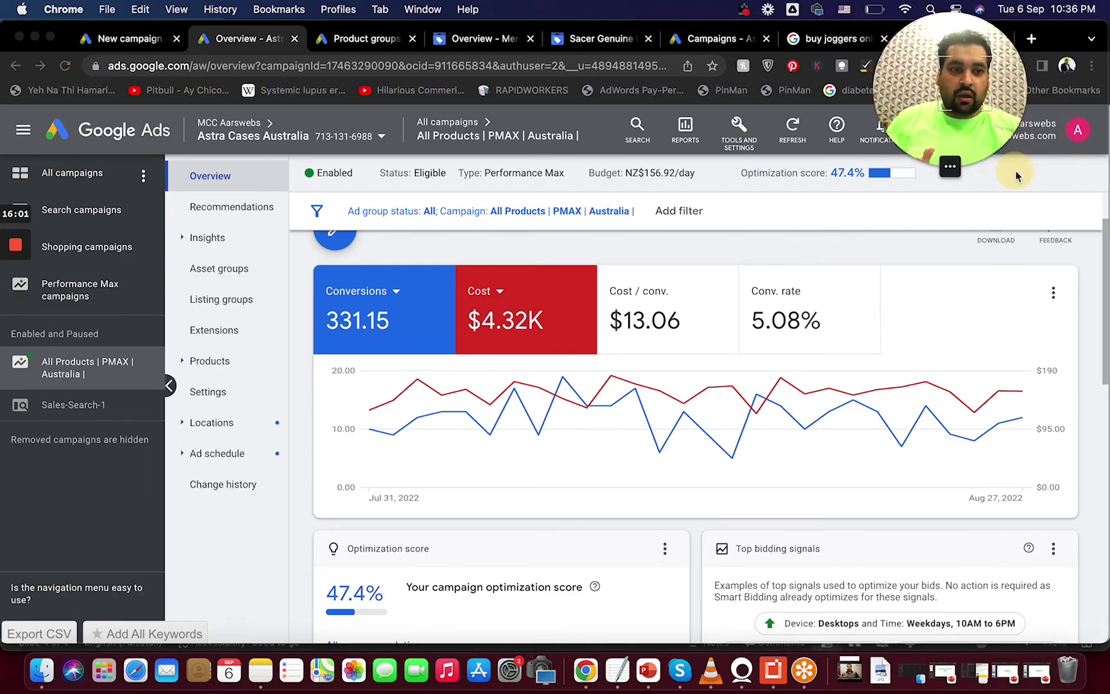